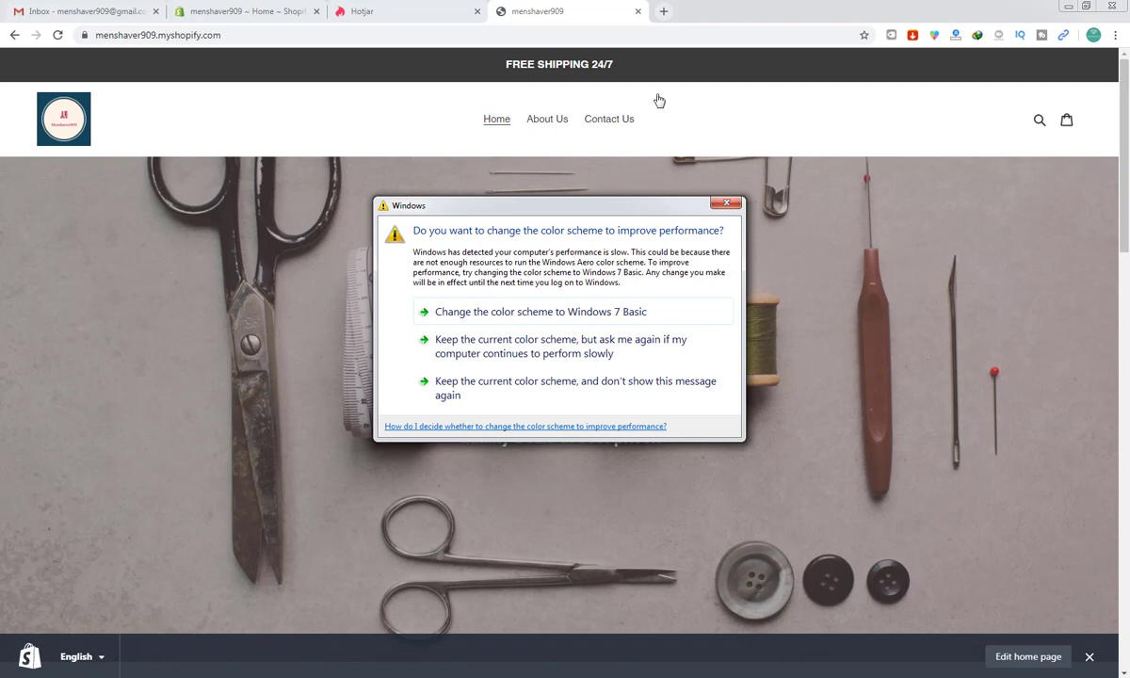
Step: Dismiss the Windows colour-scheme prompt to reveal the Best Men Shaver storefront home page
{"action": "left_click", "coordinate": [724, 206]}
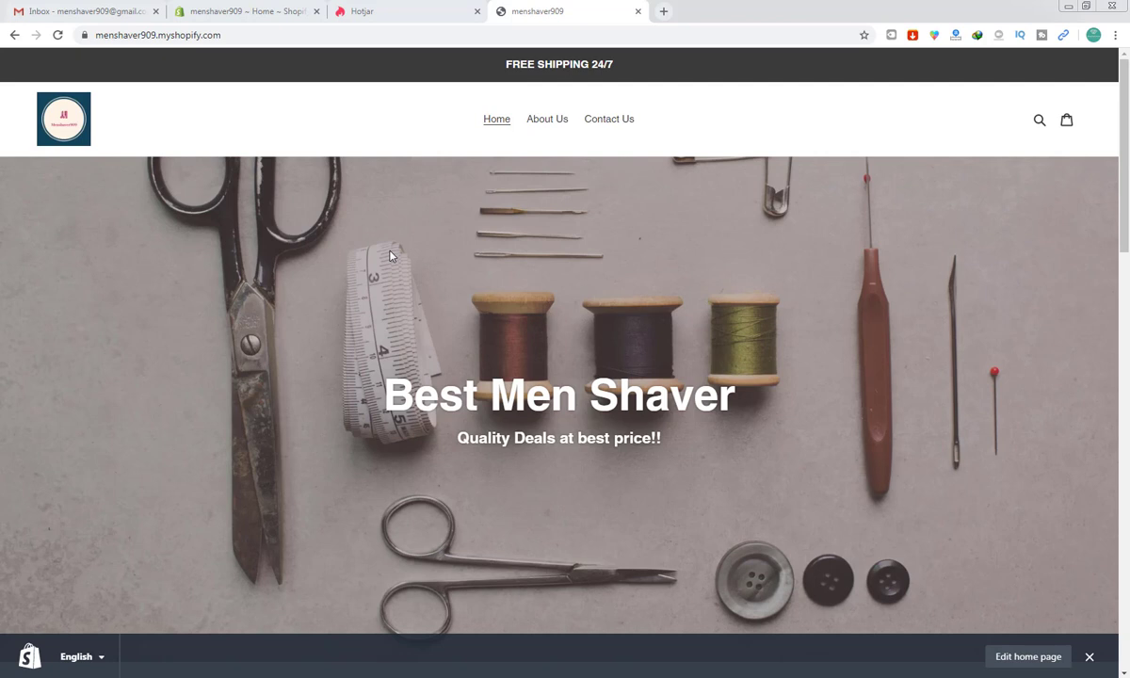
Step: In the Hotjar tab, load hotjar.com by entering 'hotjar' in the address bar
{"action": "left_click", "coordinate": [248, 7]}
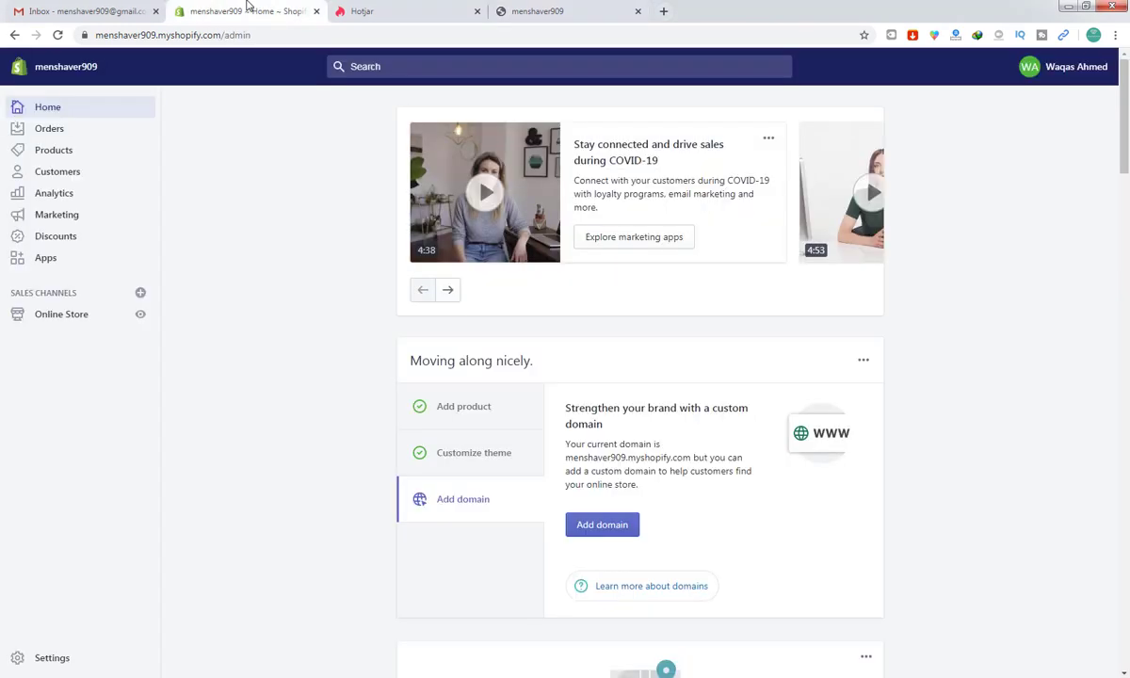
{"action": "left_click", "coordinate": [92, 8]}
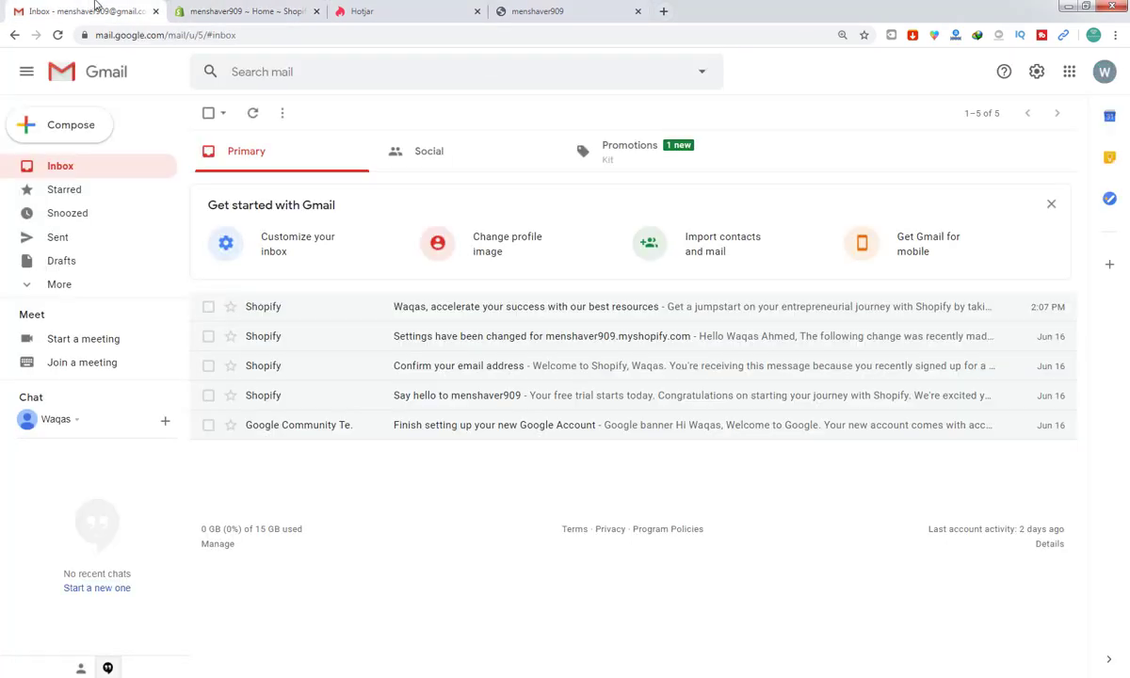
{"action": "left_click", "coordinate": [363, 10]}
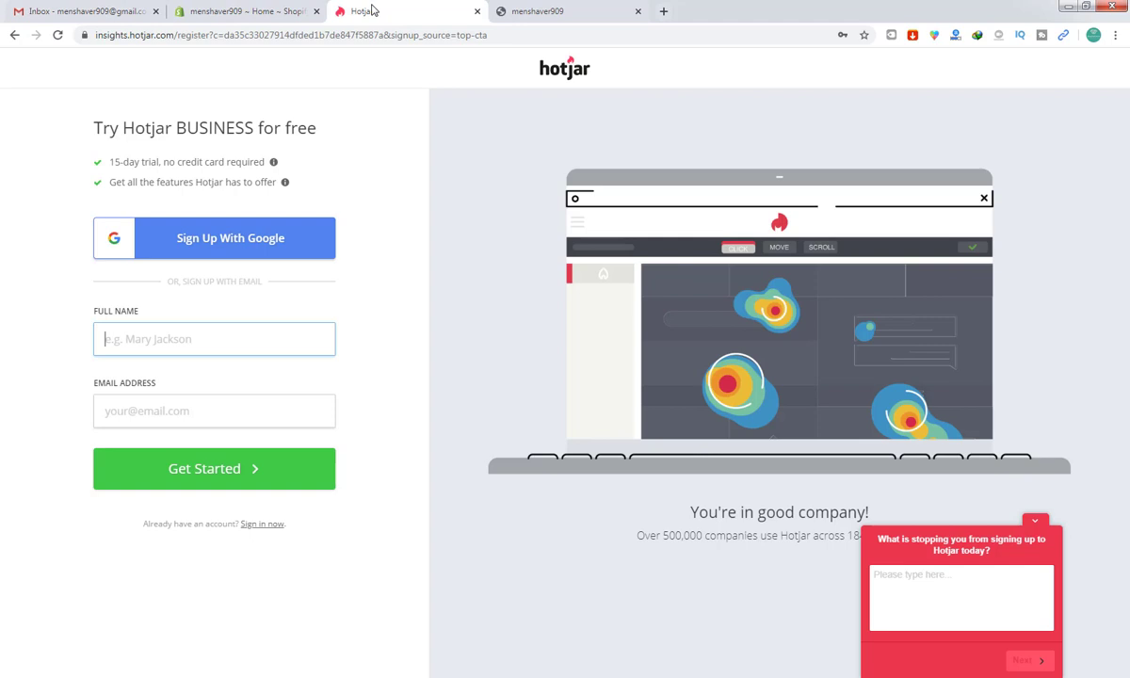
{"action": "left_click", "coordinate": [373, 31]}
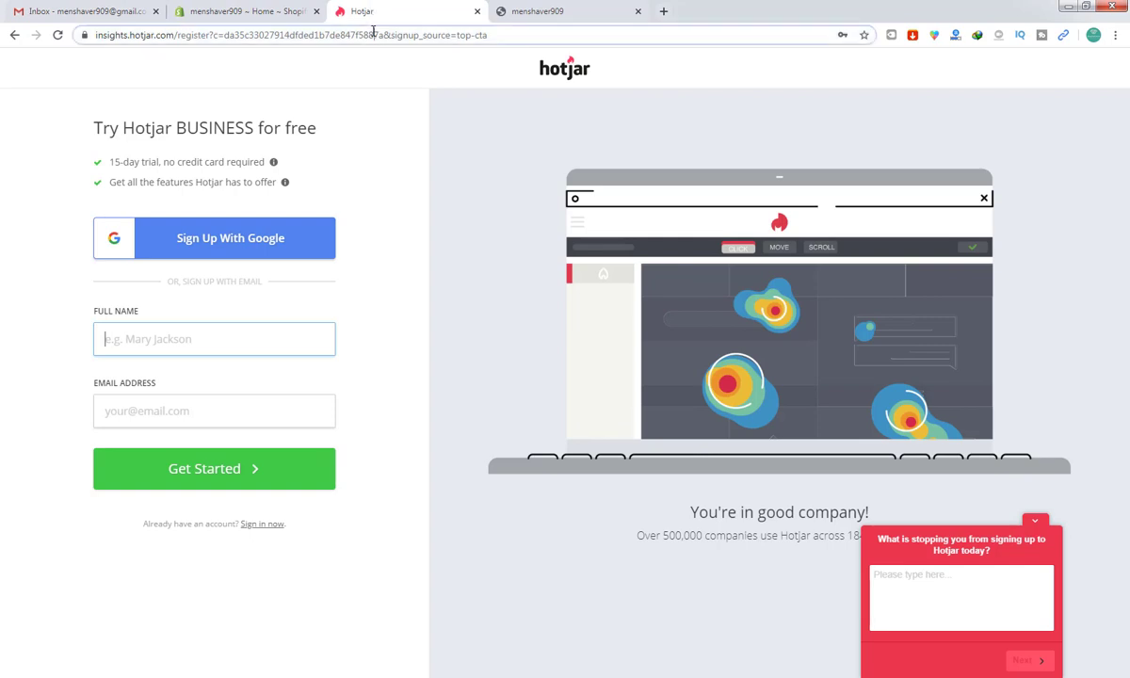
{"action": "type", "text": "hotj"}
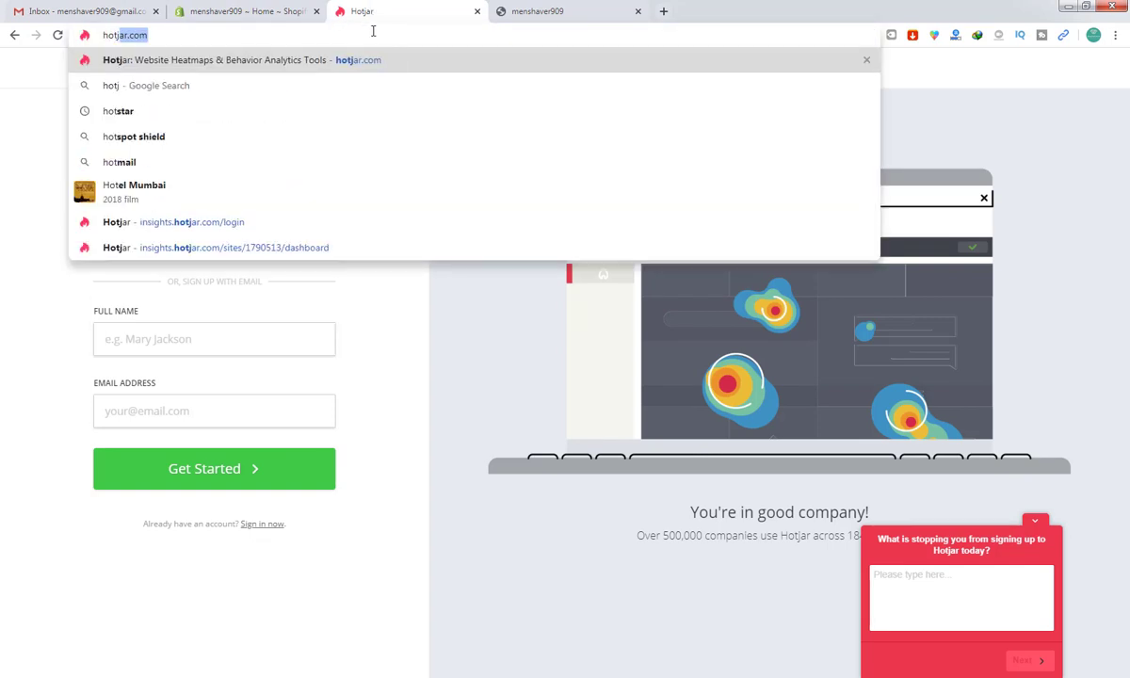
{"action": "type", "text": "ar"}
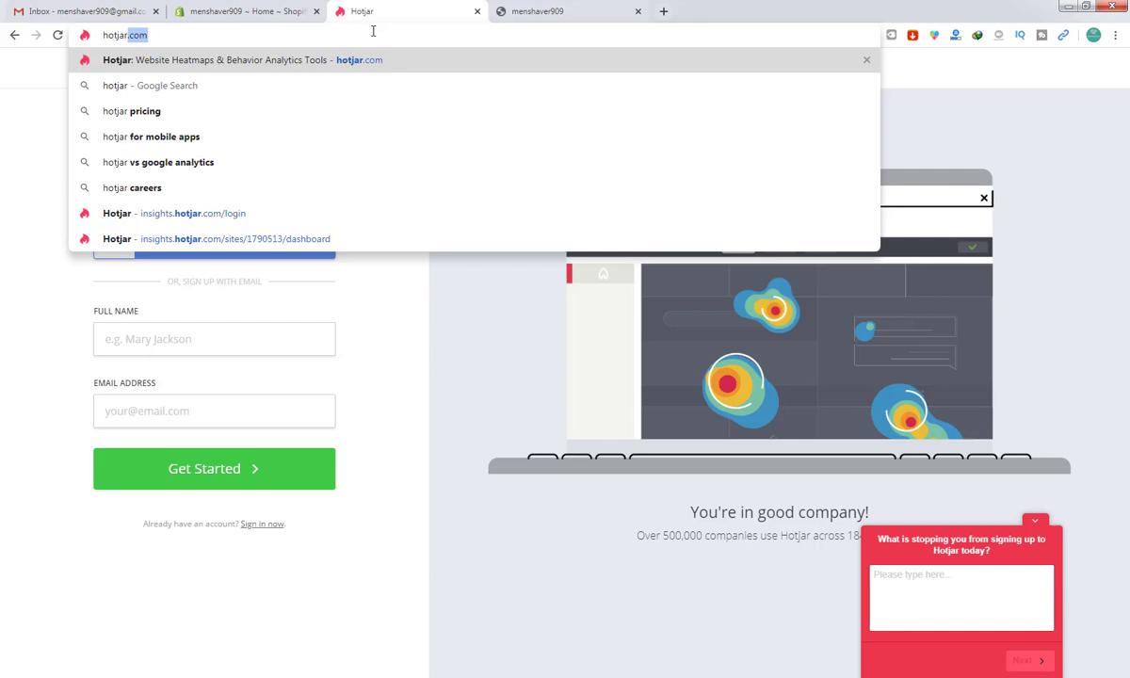
{"action": "key", "text": "Return"}
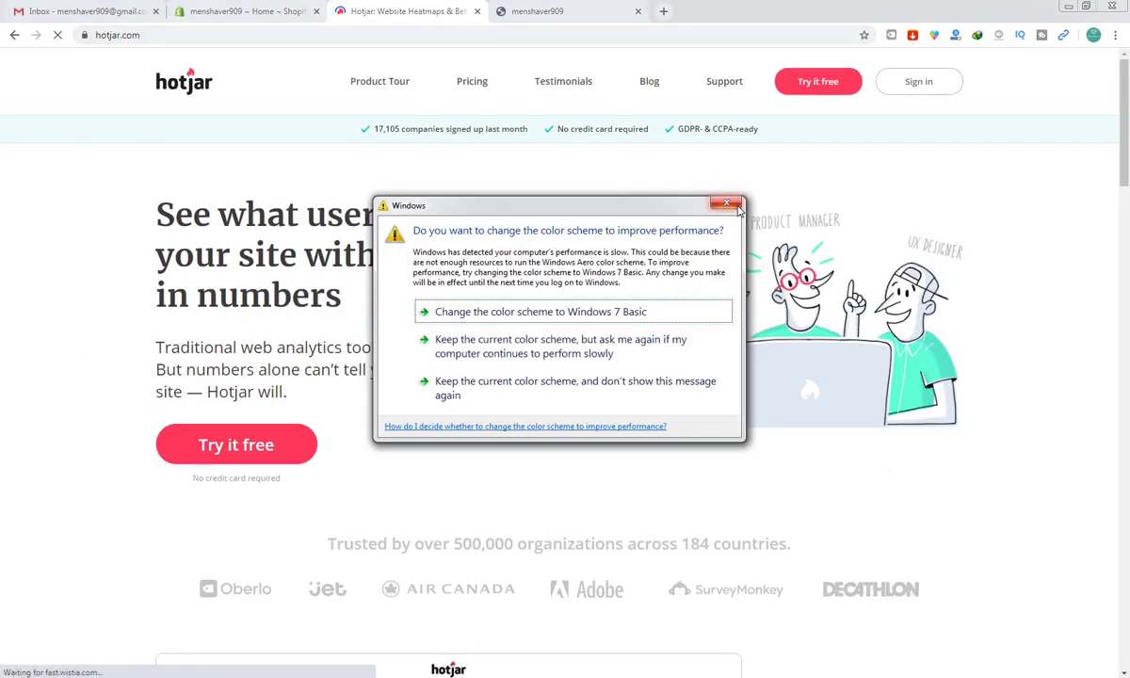
Step: Dismiss the Windows colour-scheme prompt and start the free Hotjar Business trial sign-up
{"action": "left_click", "coordinate": [726, 204]}
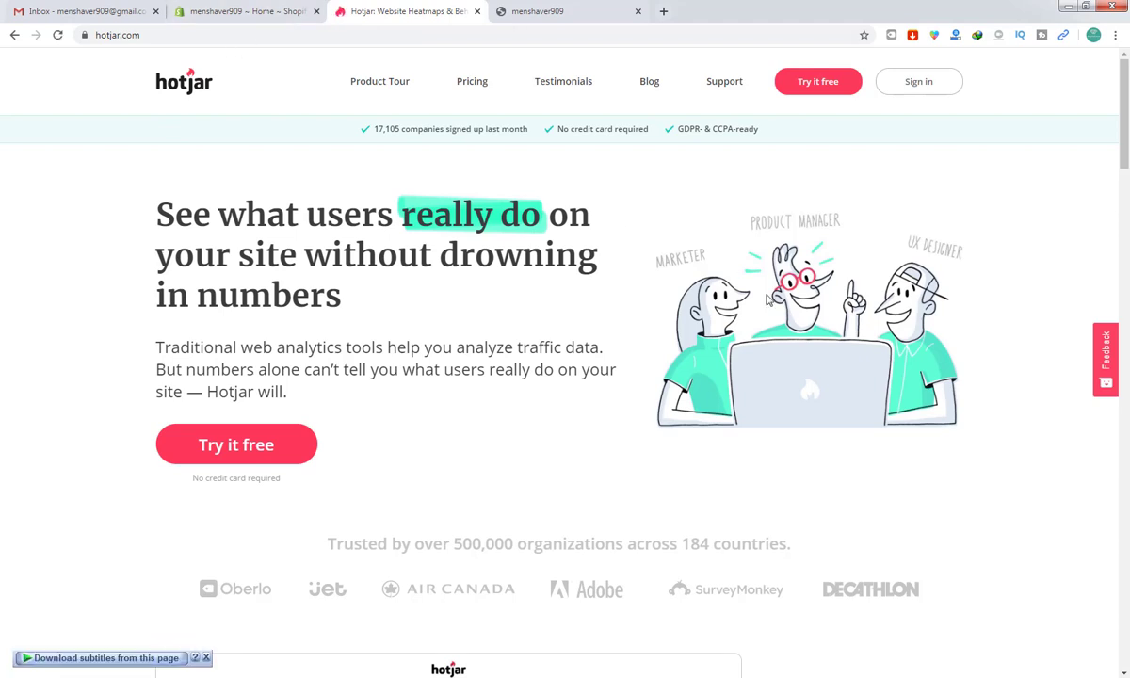
{"action": "left_click", "coordinate": [823, 84]}
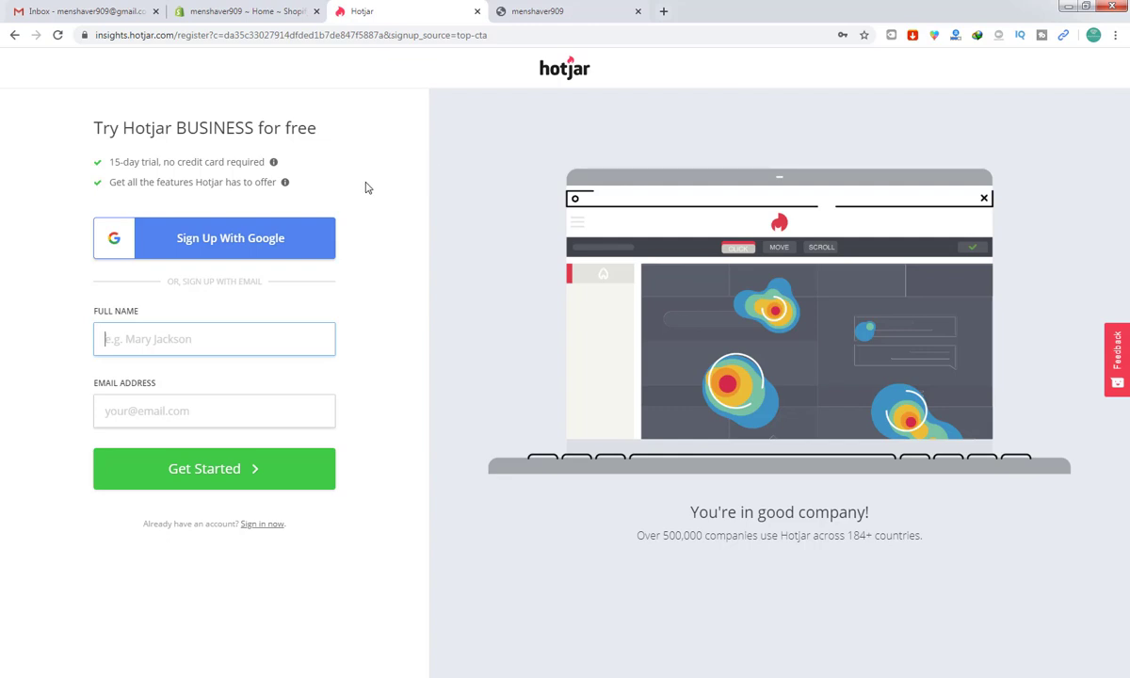
Step: Fill in the owner's full name and Gmail address, accept the Basic colour scheme, and submit
{"action": "key", "text": "Tab"}
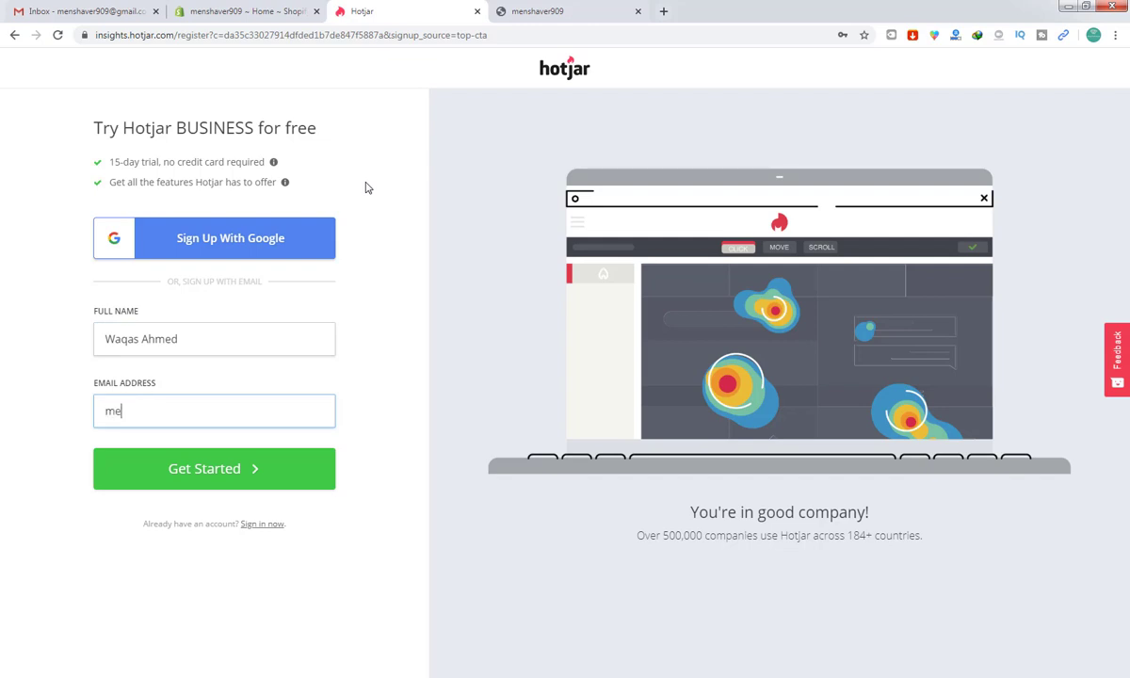
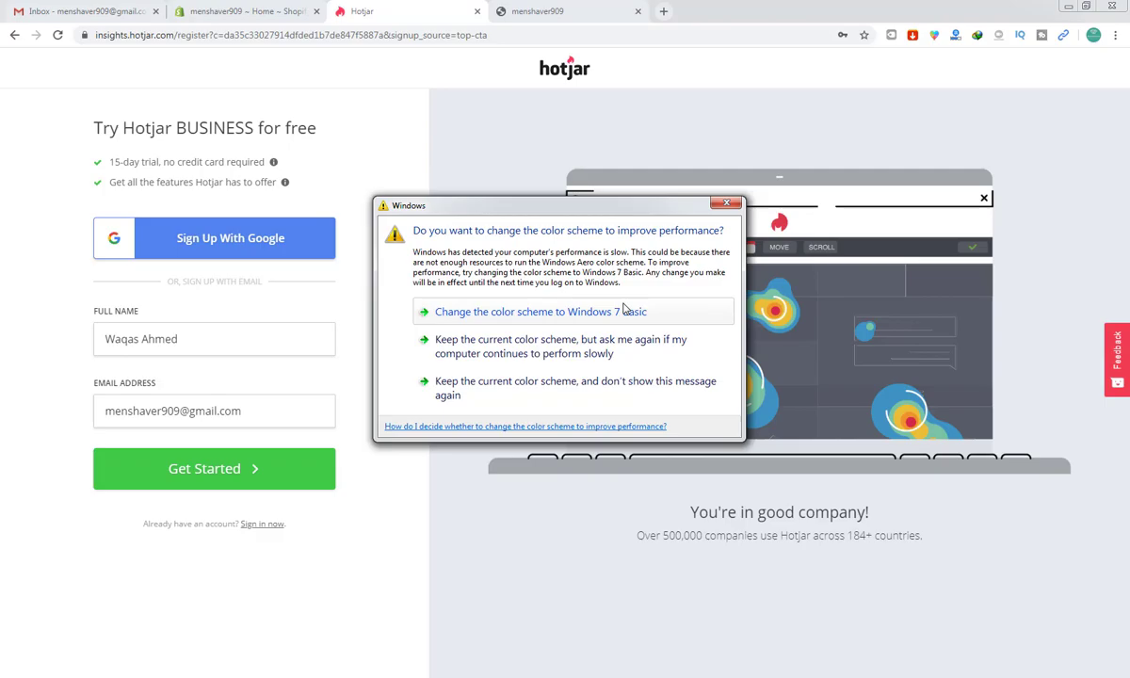
{"action": "left_click", "coordinate": [624, 311]}
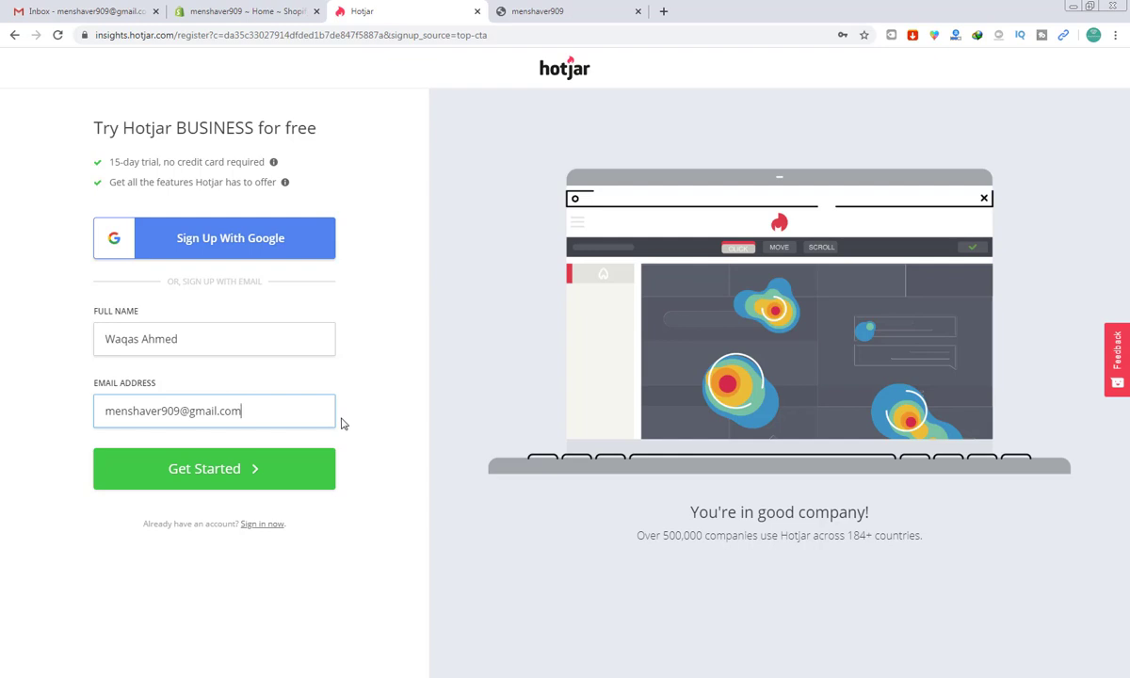
{"action": "left_click", "coordinate": [250, 478]}
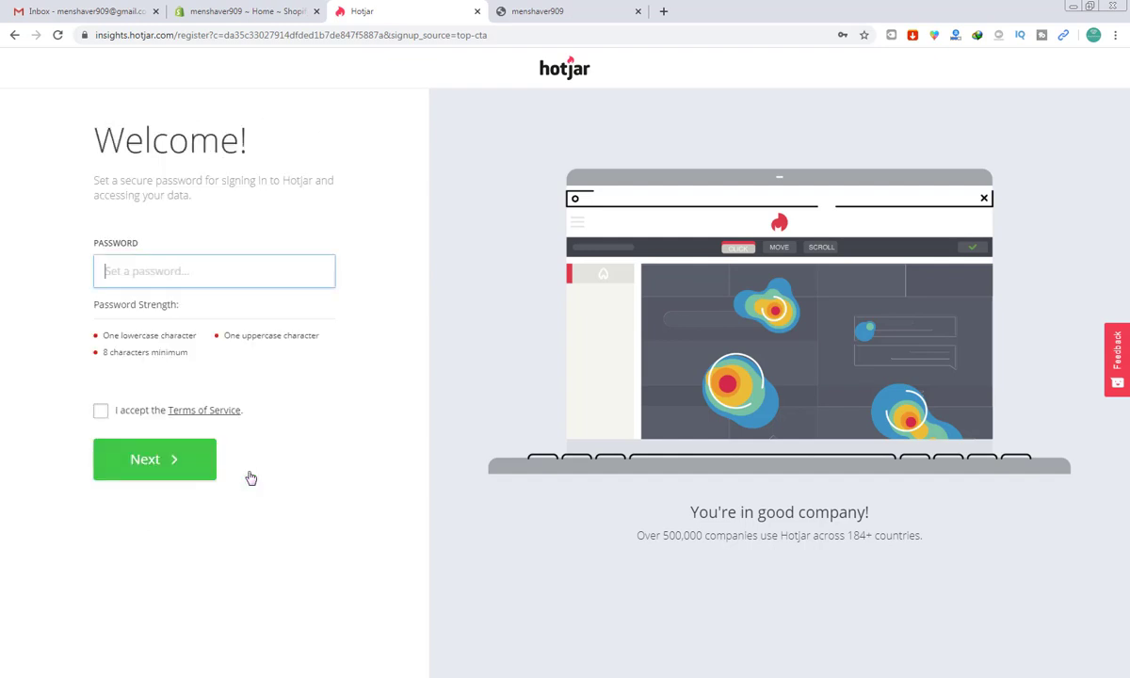
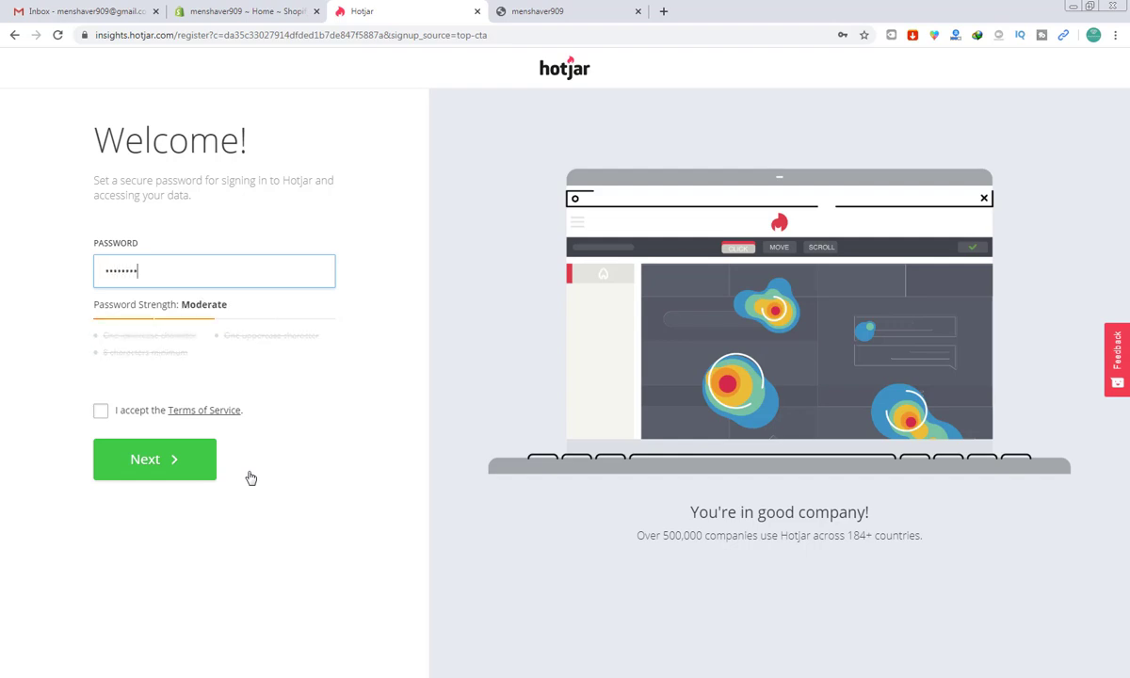
Step: Set the account password, accept the Terms of Service, and continue
{"action": "left_click", "coordinate": [100, 411]}
{"action": "left_click", "coordinate": [137, 461]}
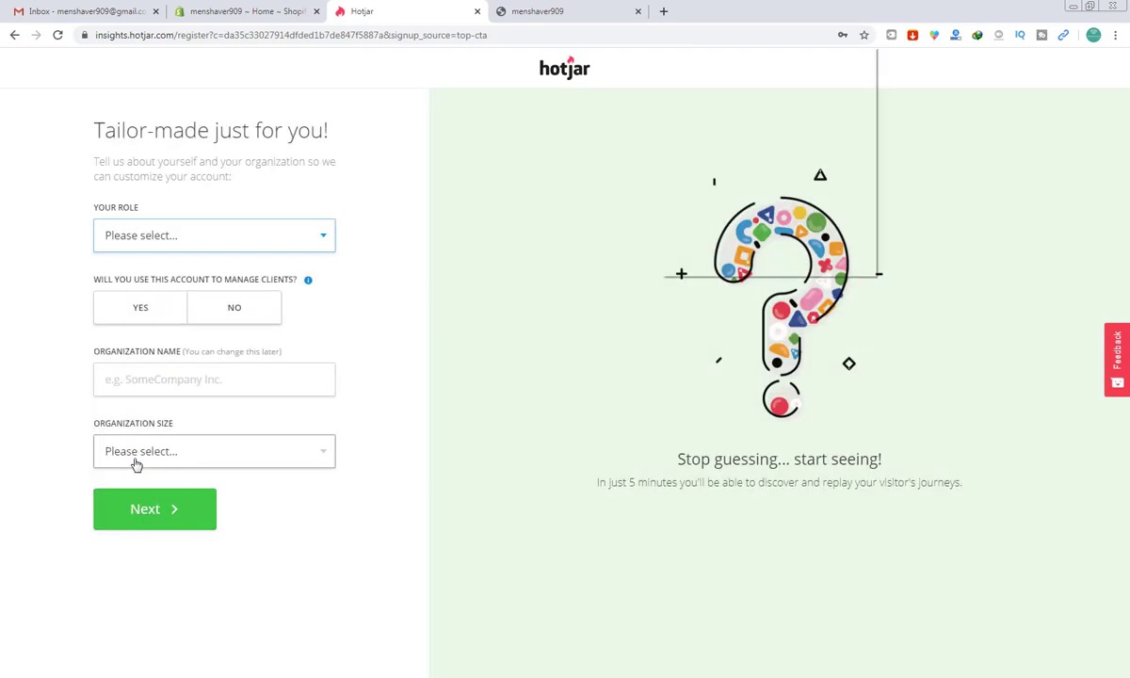
Step: Complete the profile: Store Owner, no clients, organization 'Men Shaver 909', 1 - 10 employees
{"action": "left_click", "coordinate": [177, 228]}
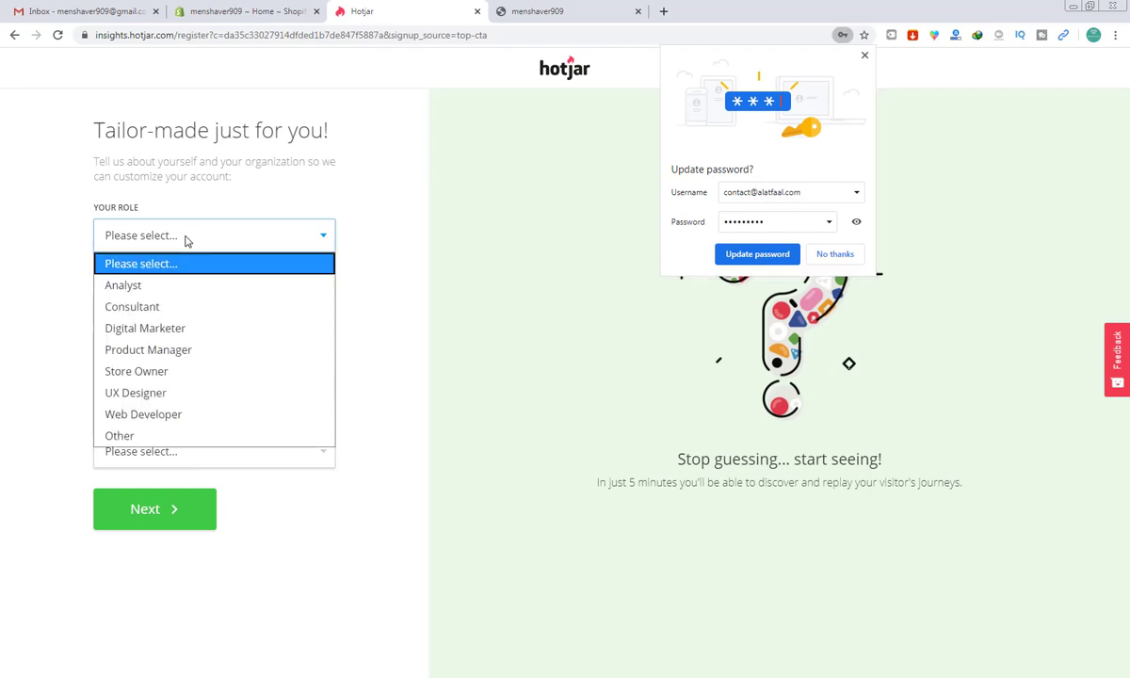
{"action": "left_click", "coordinate": [162, 371]}
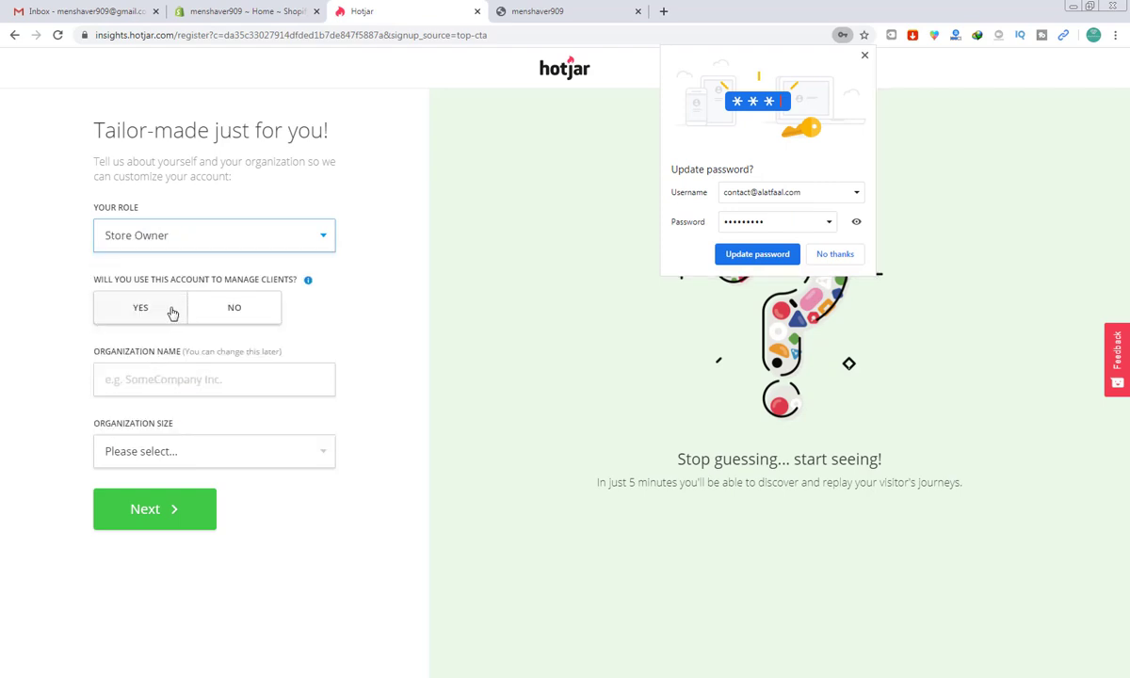
{"action": "left_click", "coordinate": [237, 309]}
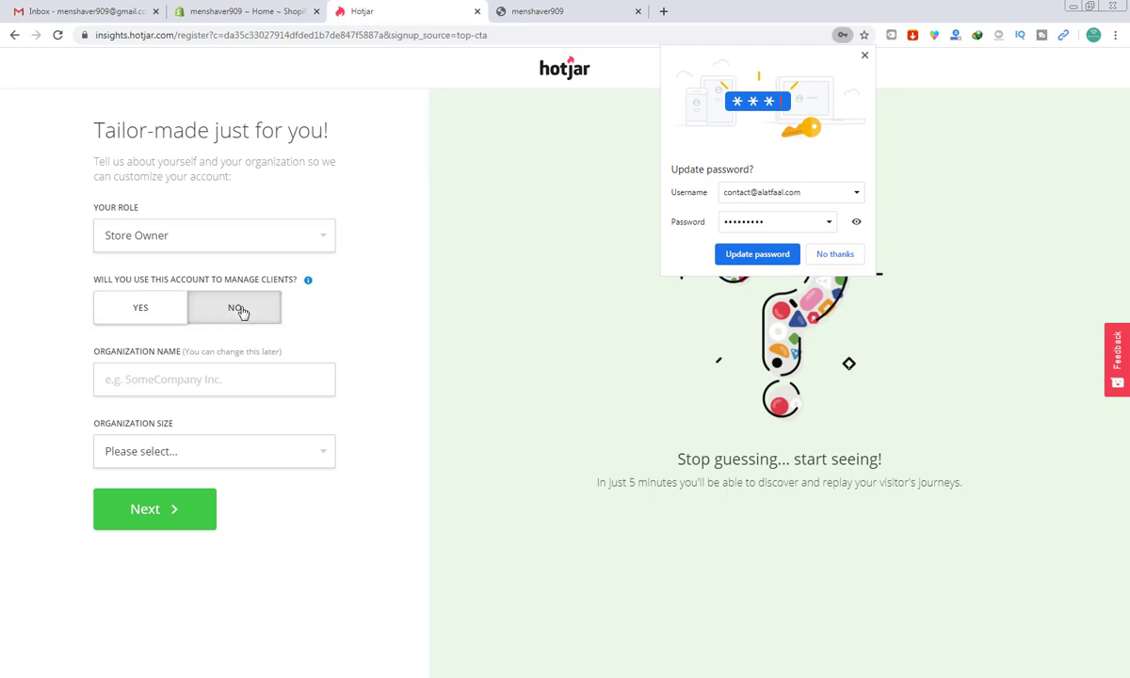
{"action": "left_click", "coordinate": [181, 373]}
{"action": "type", "text": "Me"}
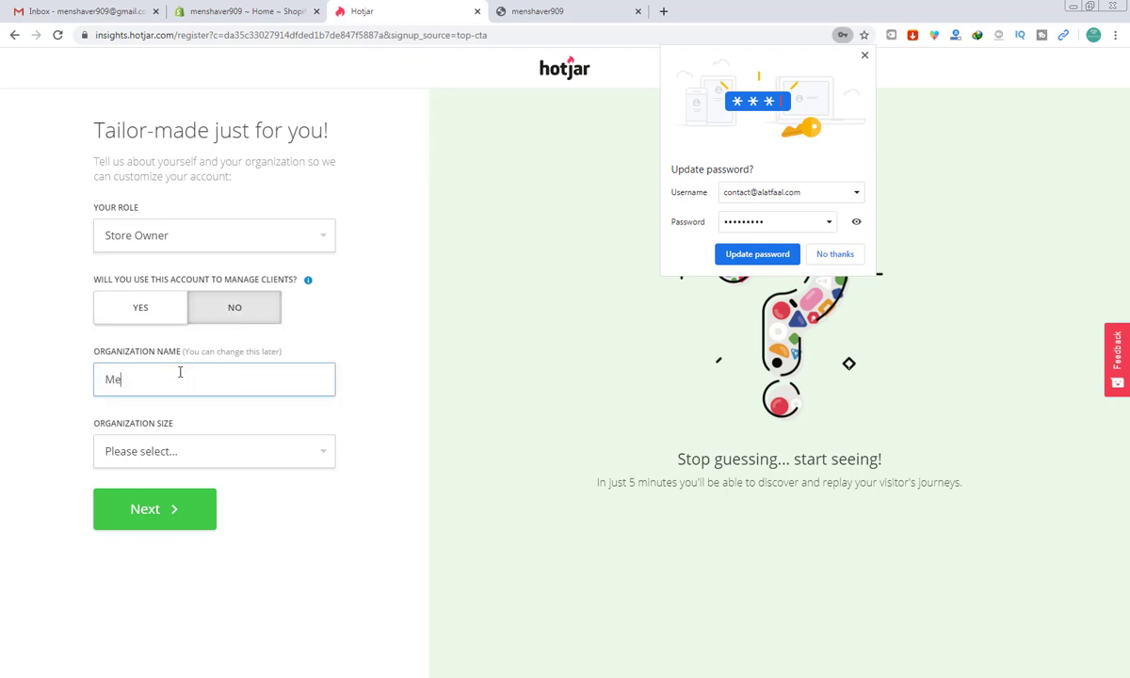
{"action": "type", "text": "n Shaver 909"}
{"action": "left_click", "coordinate": [198, 450]}
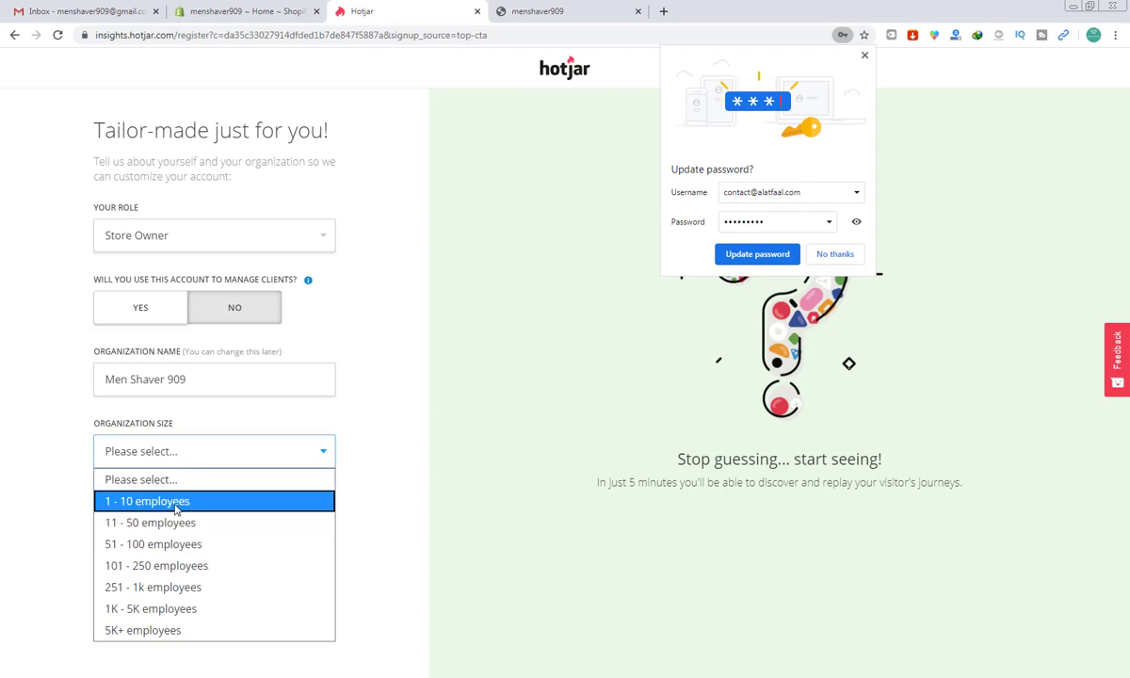
{"action": "left_click", "coordinate": [176, 501]}
{"action": "left_click", "coordinate": [157, 508]}
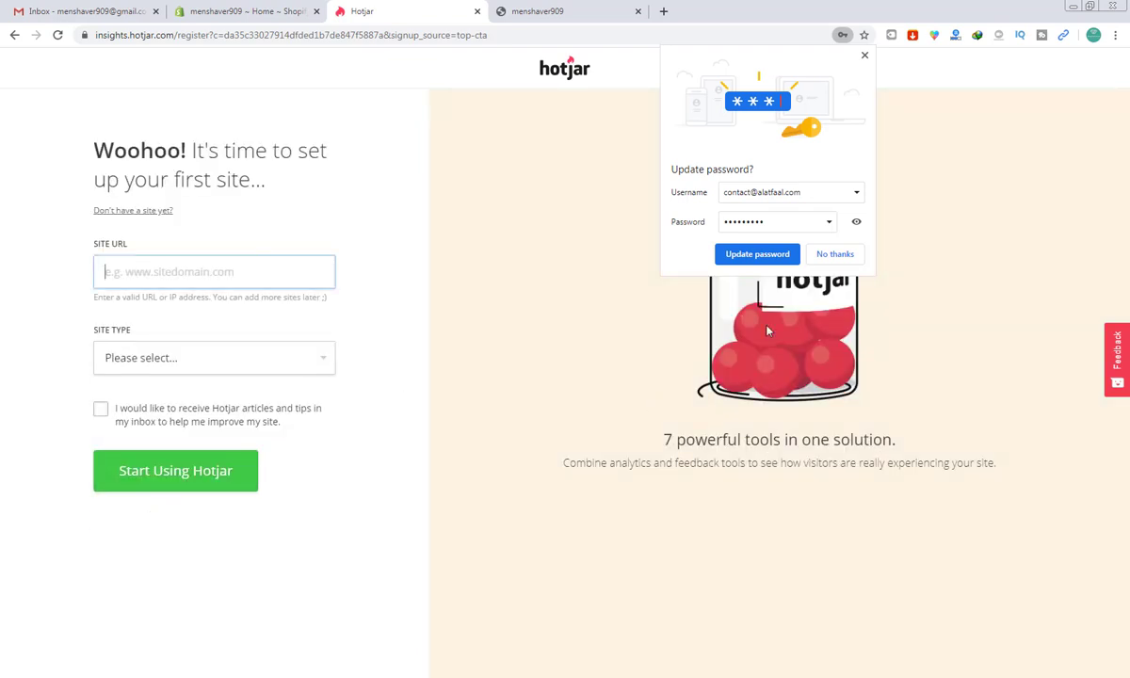
Step: Enter the store's copied web address as the site URL, set type E-commerce, and submit
{"action": "left_click", "coordinate": [838, 254]}
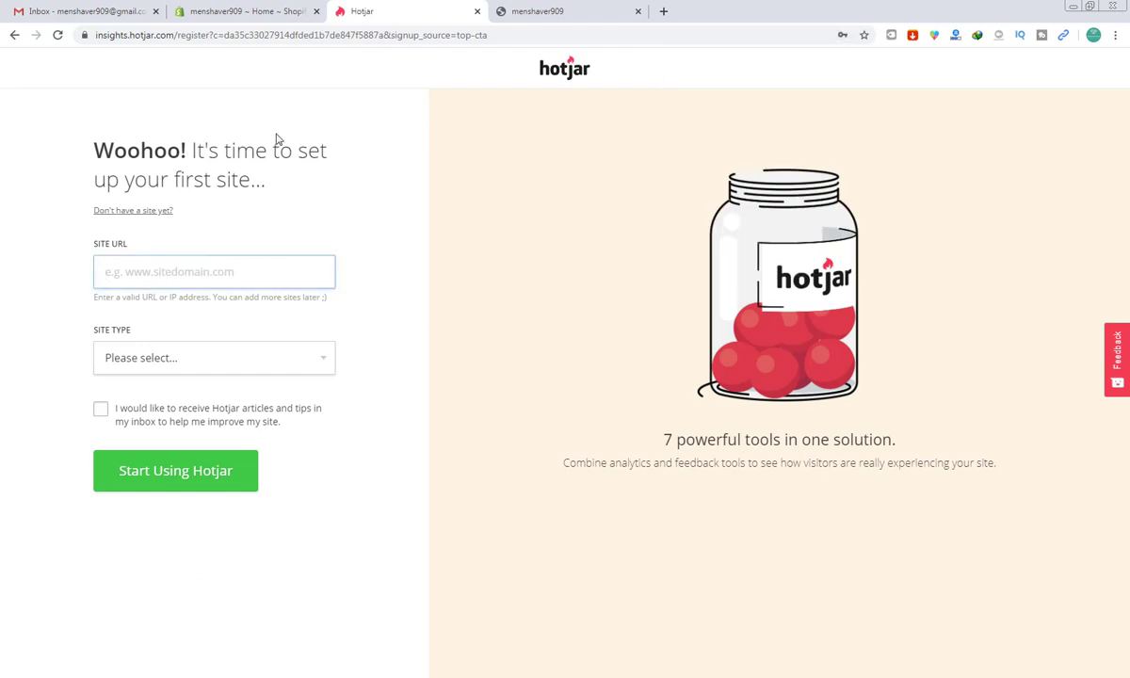
{"action": "left_click", "coordinate": [543, 19]}
{"action": "left_click", "coordinate": [489, 28]}
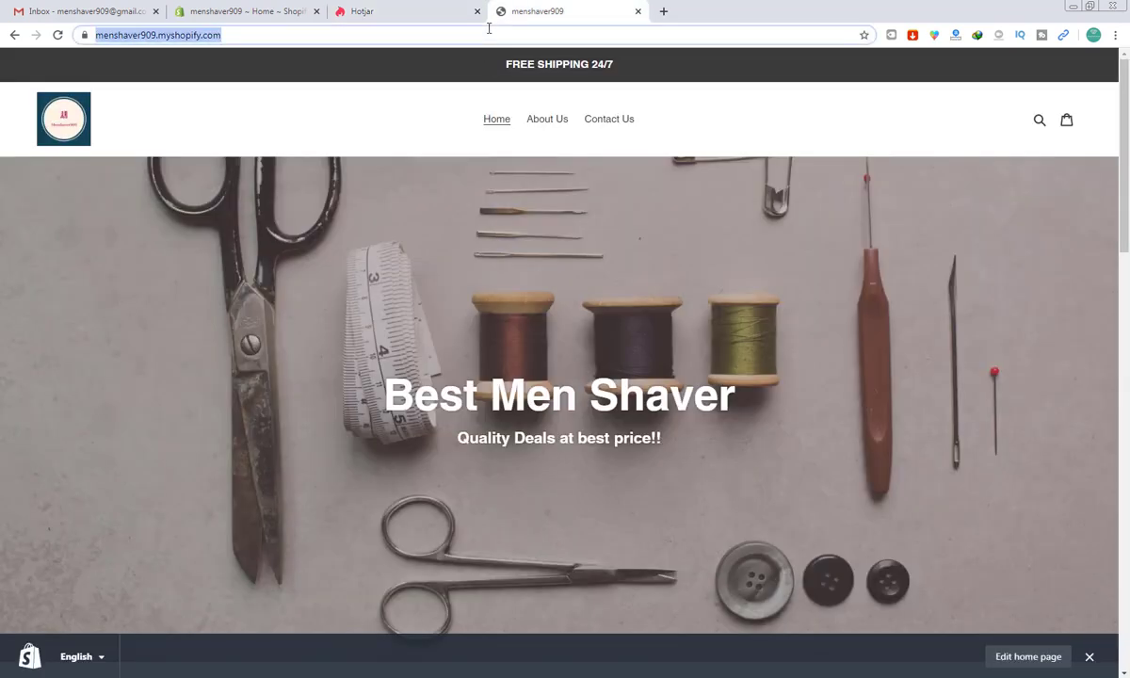
{"action": "key", "text": "ctrl+c"}
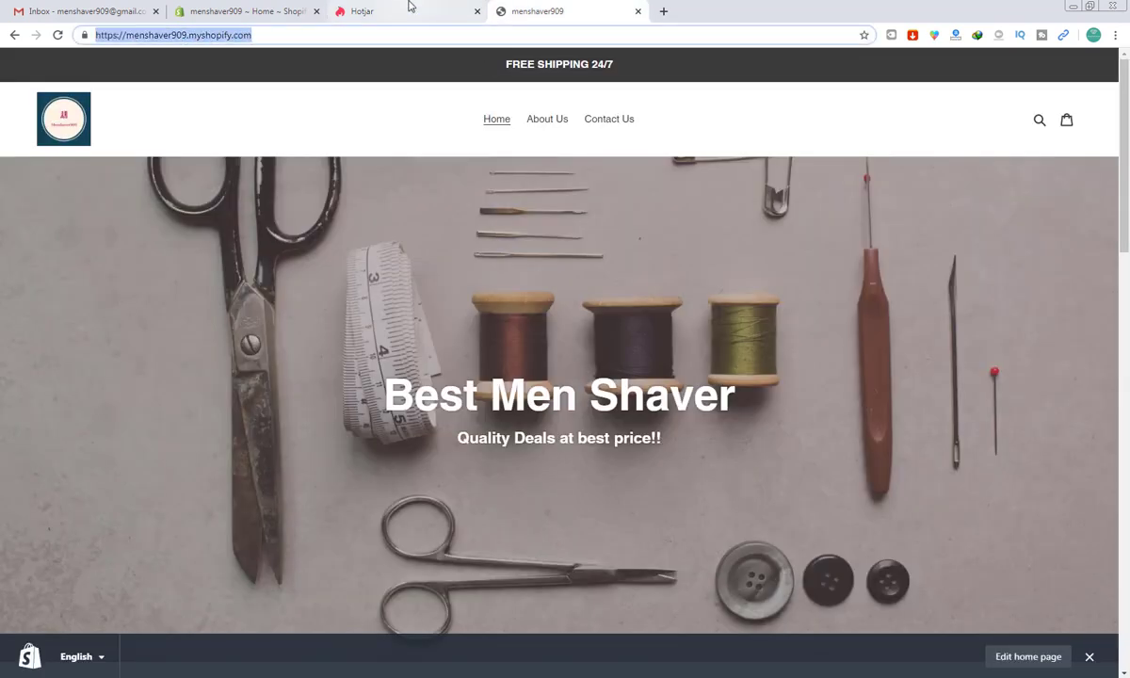
{"action": "left_click", "coordinate": [386, 11]}
{"action": "key", "text": "ctrl+v"}
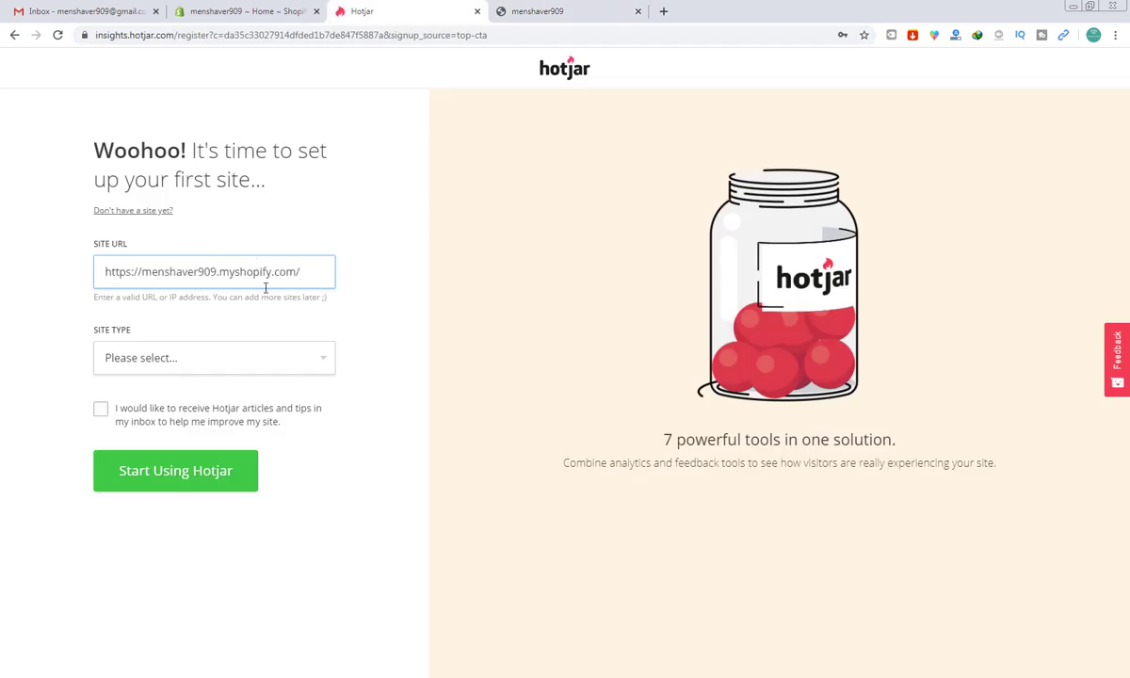
{"action": "left_click", "coordinate": [272, 363]}
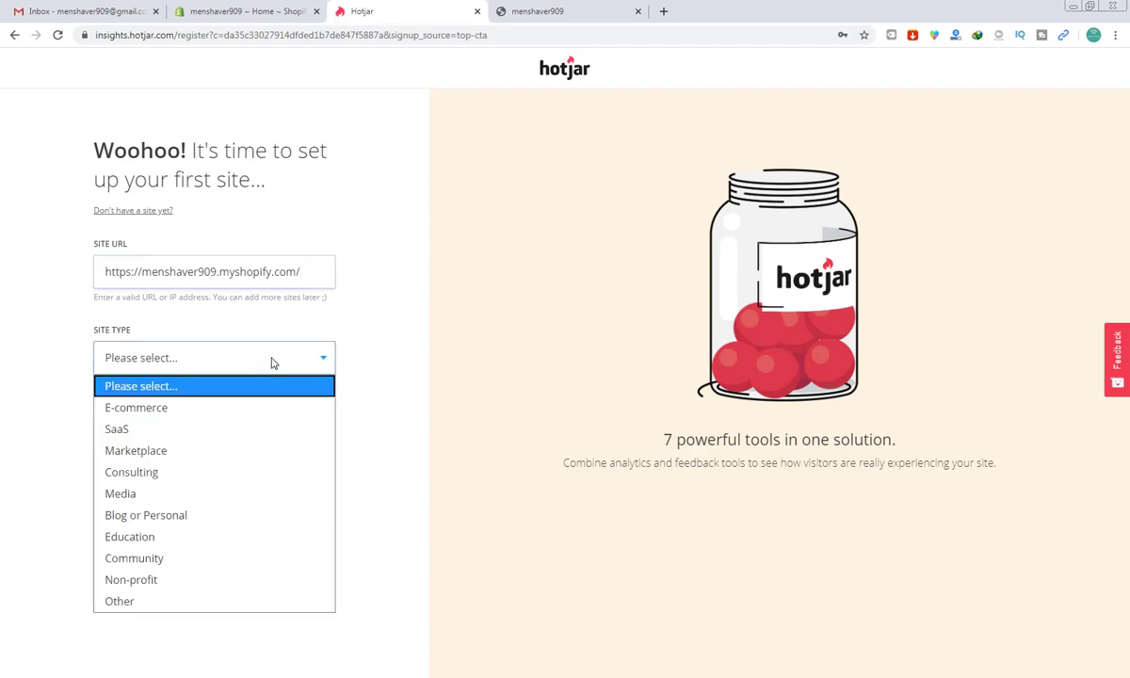
{"action": "left_click", "coordinate": [227, 408]}
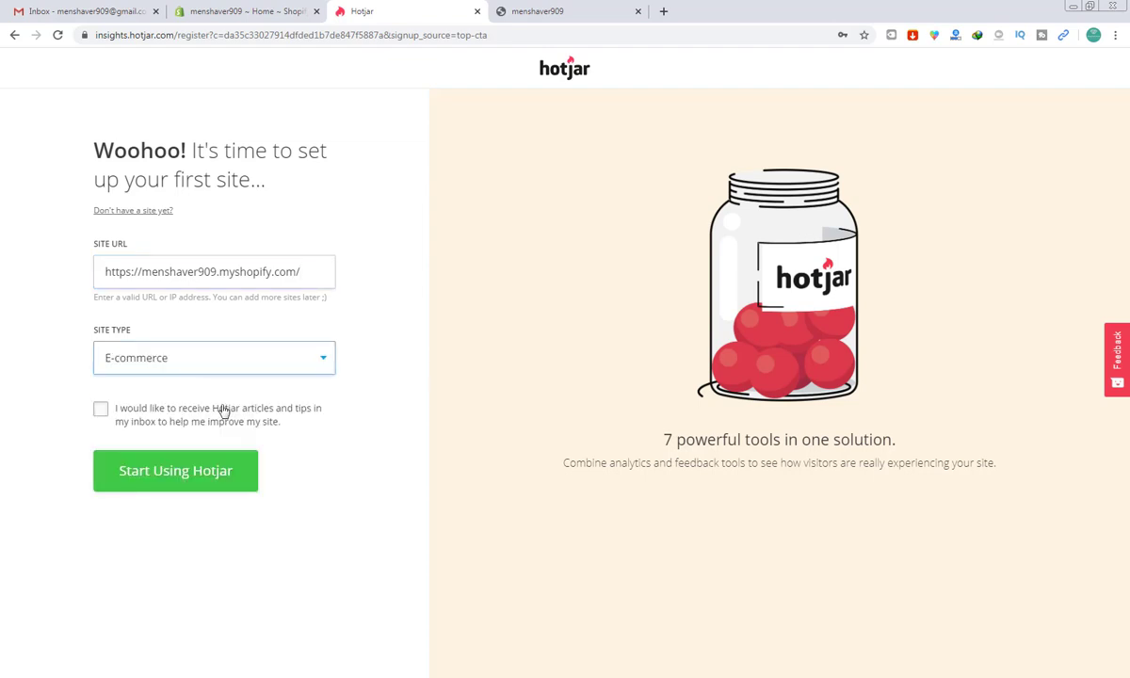
{"action": "left_click", "coordinate": [200, 482]}
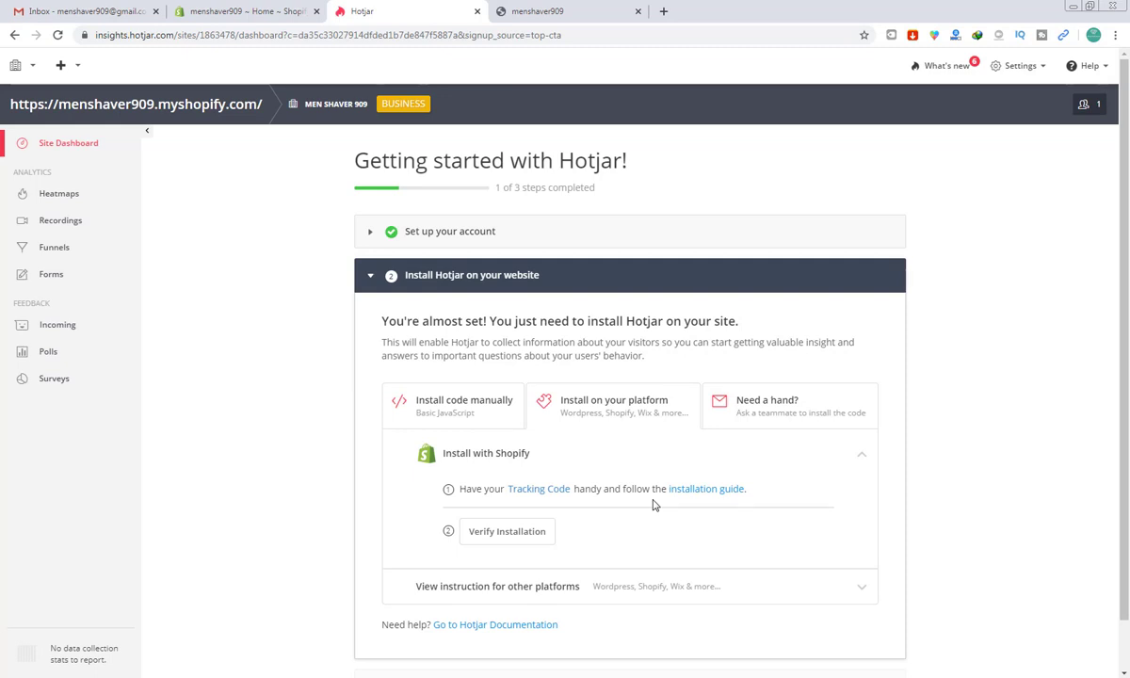
Step: Expand the Install with Shopify instructions and open the Shopify installation guide in a new tab
{"action": "scroll", "coordinate": [654, 505], "scroll_direction": "down", "scroll_amount": 1}
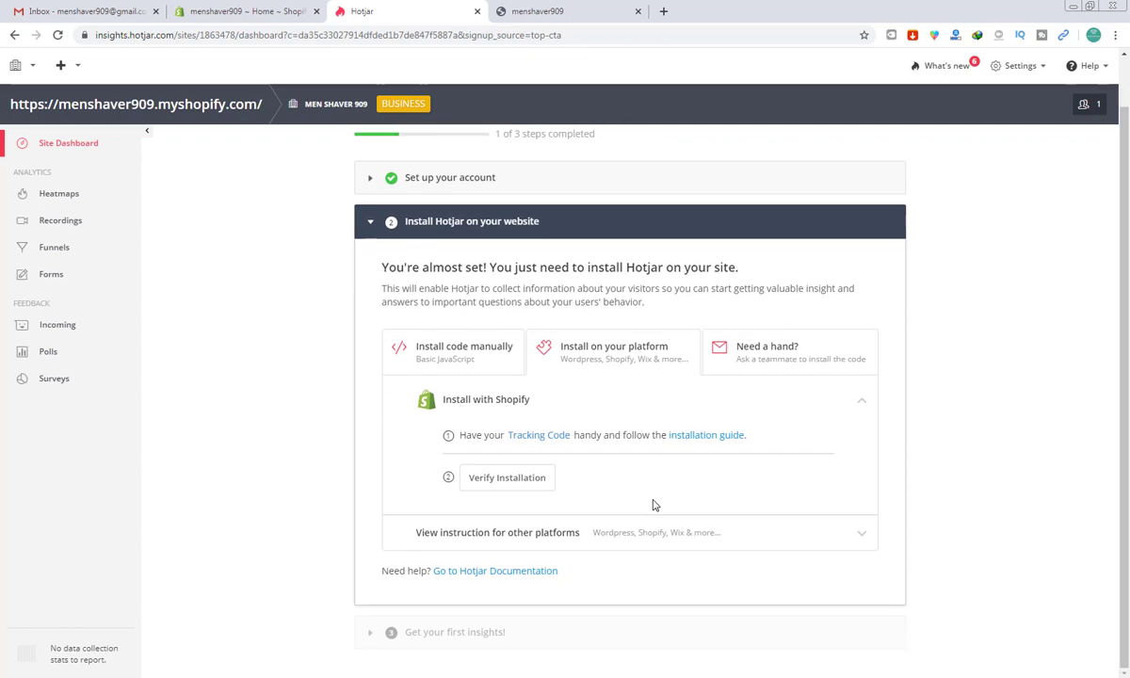
{"action": "scroll", "coordinate": [653, 505], "scroll_direction": "up", "scroll_amount": 1}
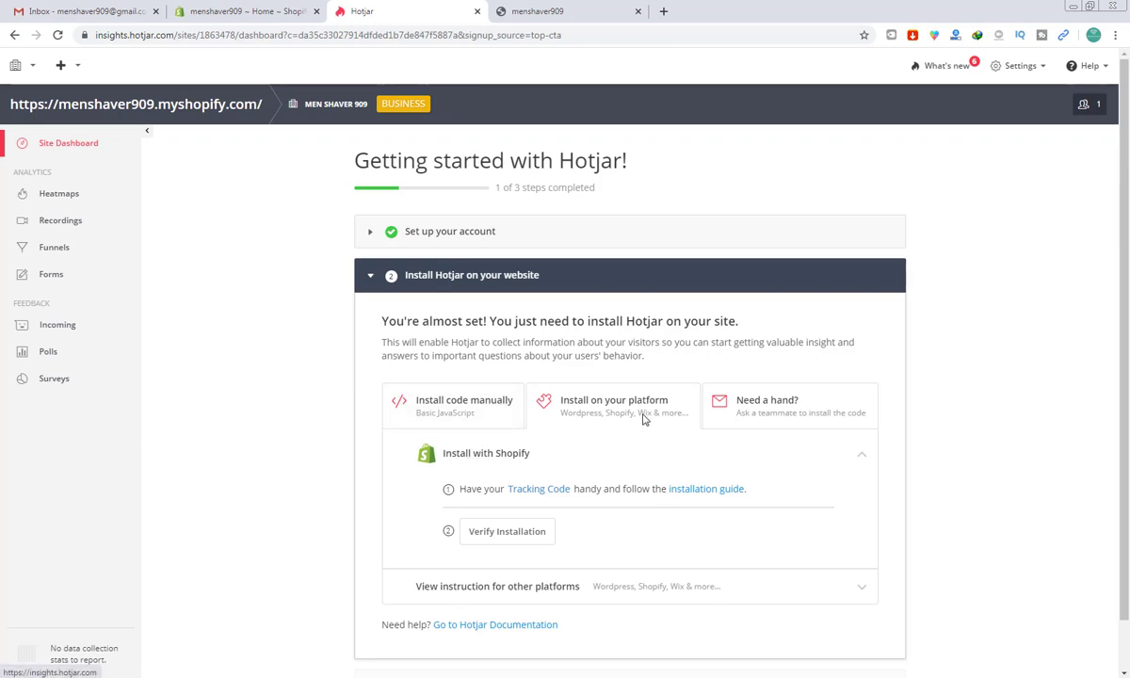
{"action": "left_click", "coordinate": [509, 456]}
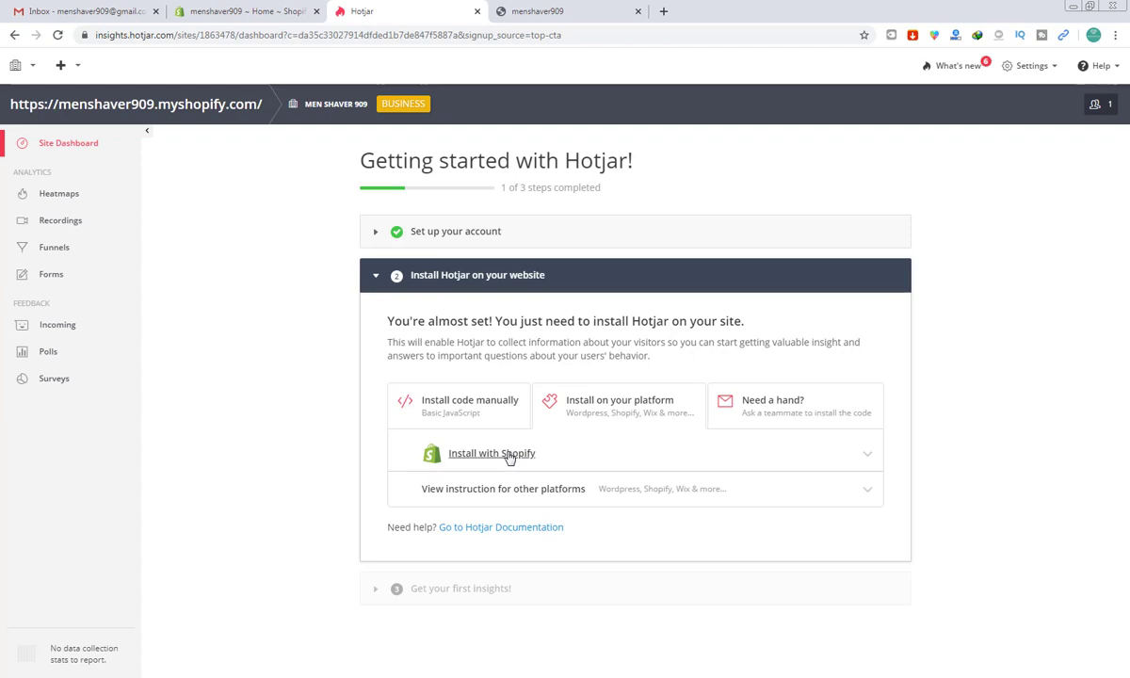
{"action": "left_click", "coordinate": [509, 456]}
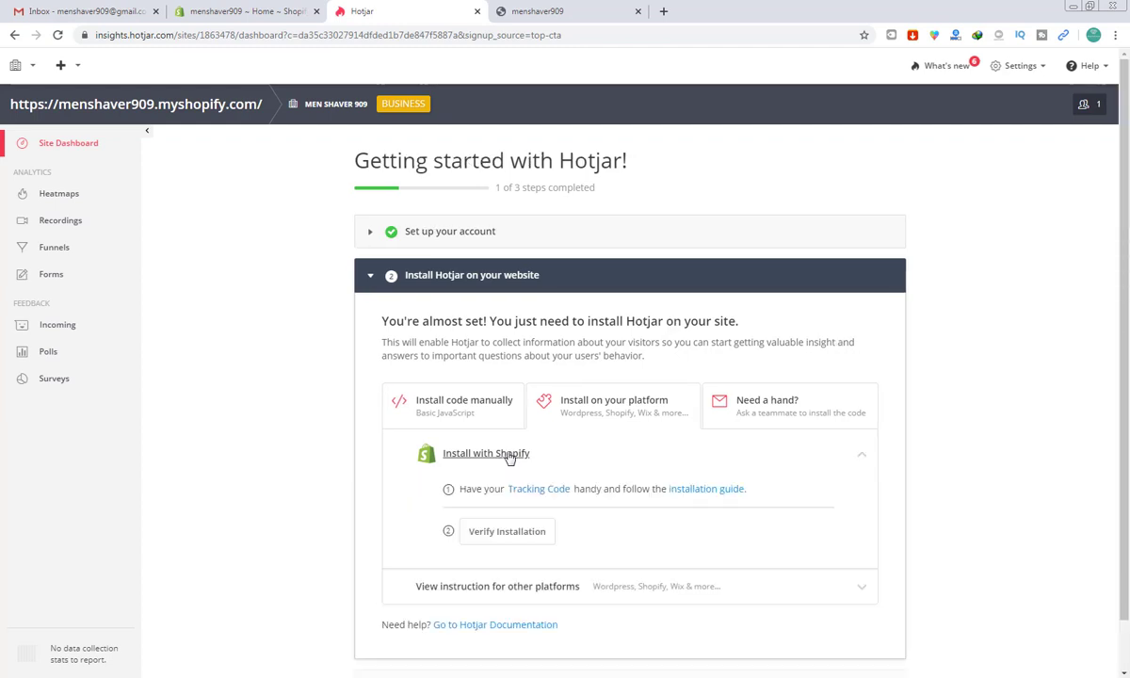
{"action": "left_click", "coordinate": [699, 491]}
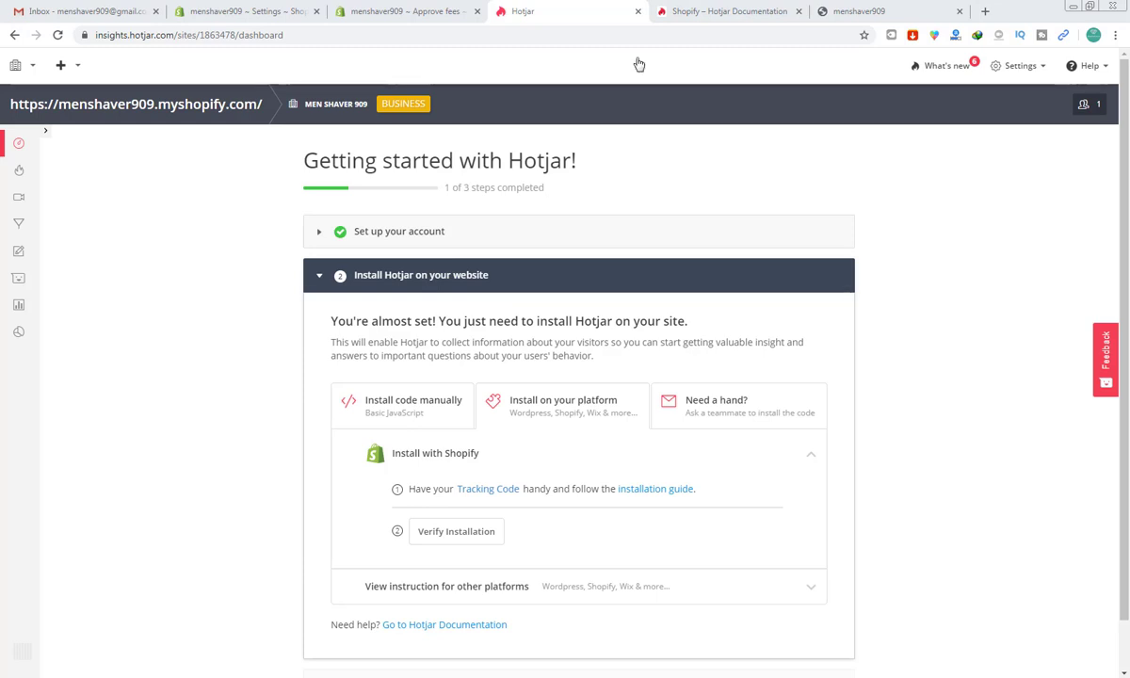
Step: Close the Shopify fee-approval page and go to Online Store > Themes
{"action": "left_click", "coordinate": [701, 5]}
{"action": "scroll", "coordinate": [556, 212], "scroll_direction": "down", "scroll_amount": 3}
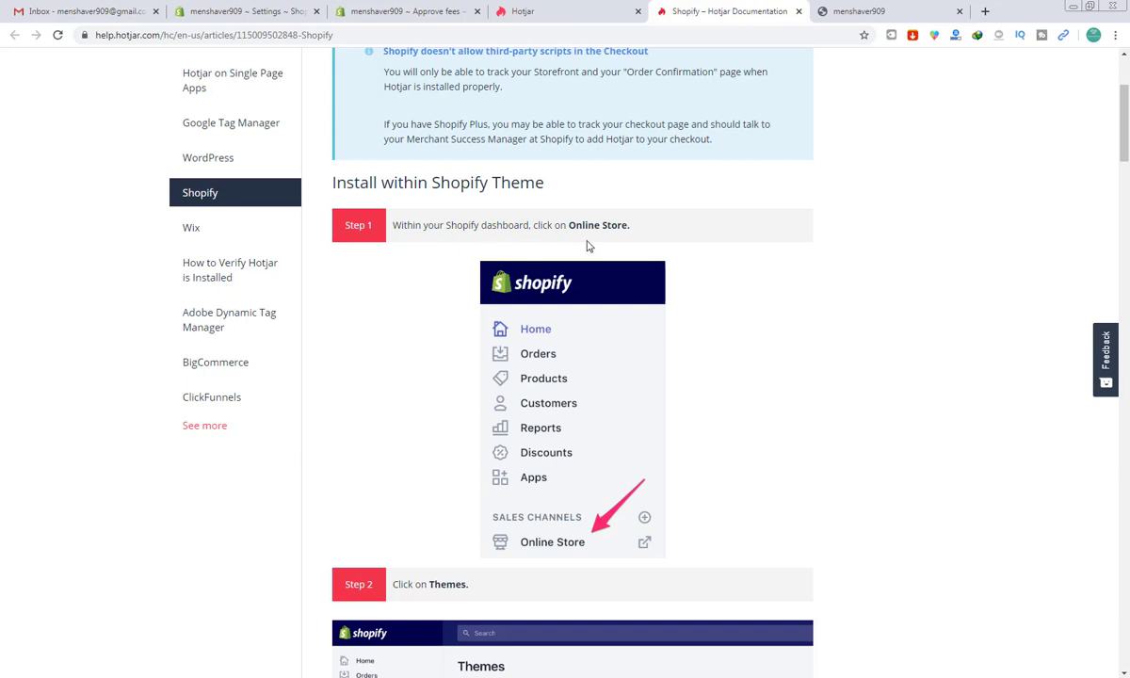
{"action": "left_click", "coordinate": [334, 9]}
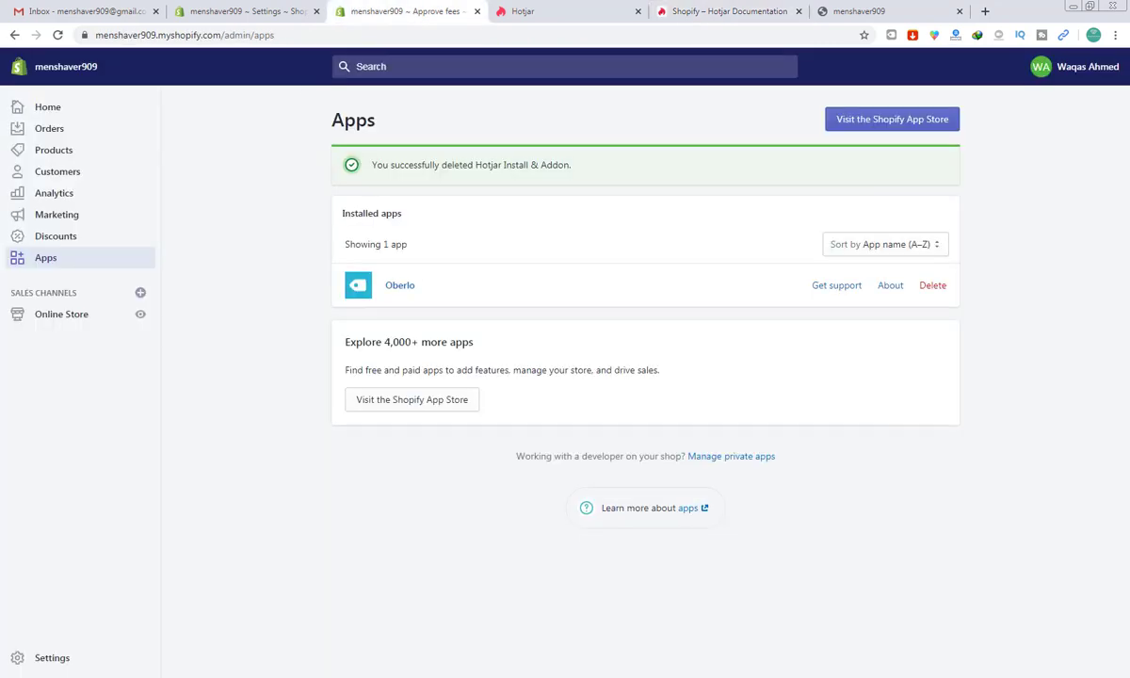
{"action": "left_click", "coordinate": [477, 12]}
{"action": "left_click", "coordinate": [272, 9]}
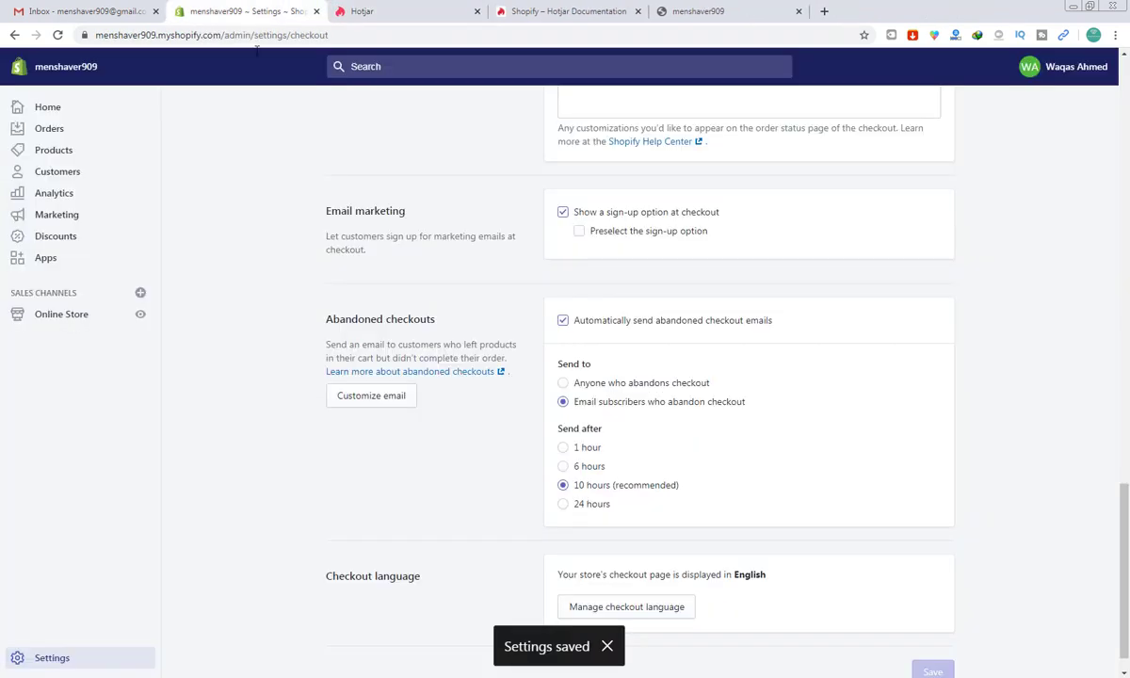
{"action": "left_click", "coordinate": [56, 316]}
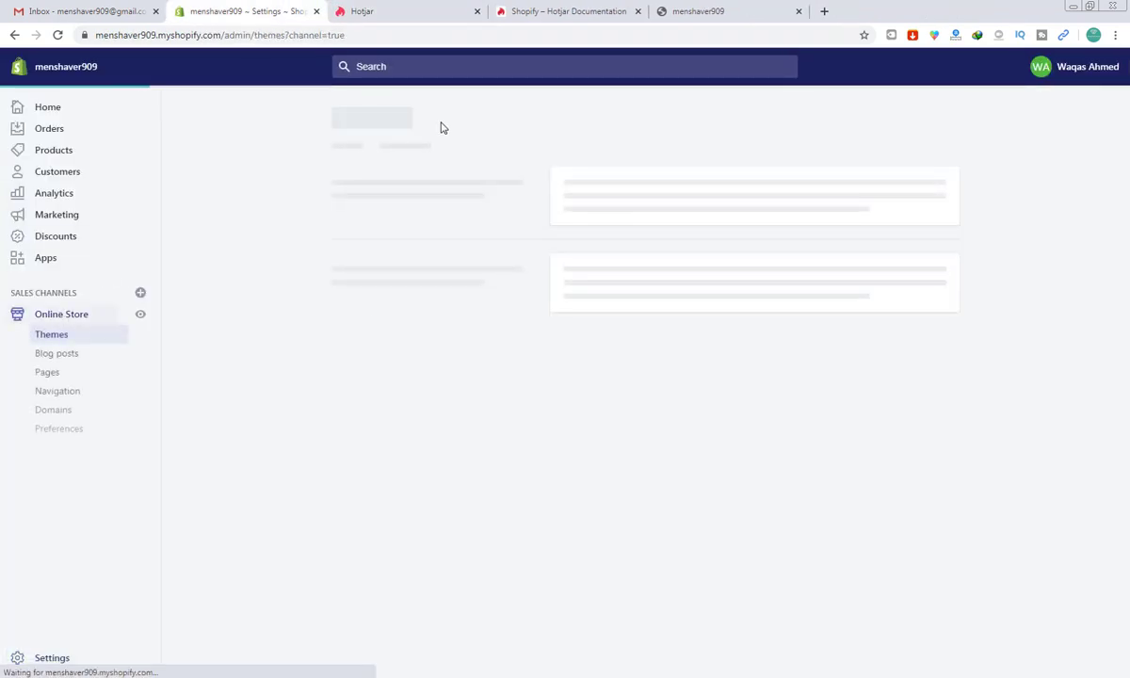
Step: Open the code editor for the live Debut theme via Actions > Edit code
{"action": "left_click", "coordinate": [556, 9]}
{"action": "scroll", "coordinate": [556, 7], "scroll_direction": "down", "scroll_amount": 4}
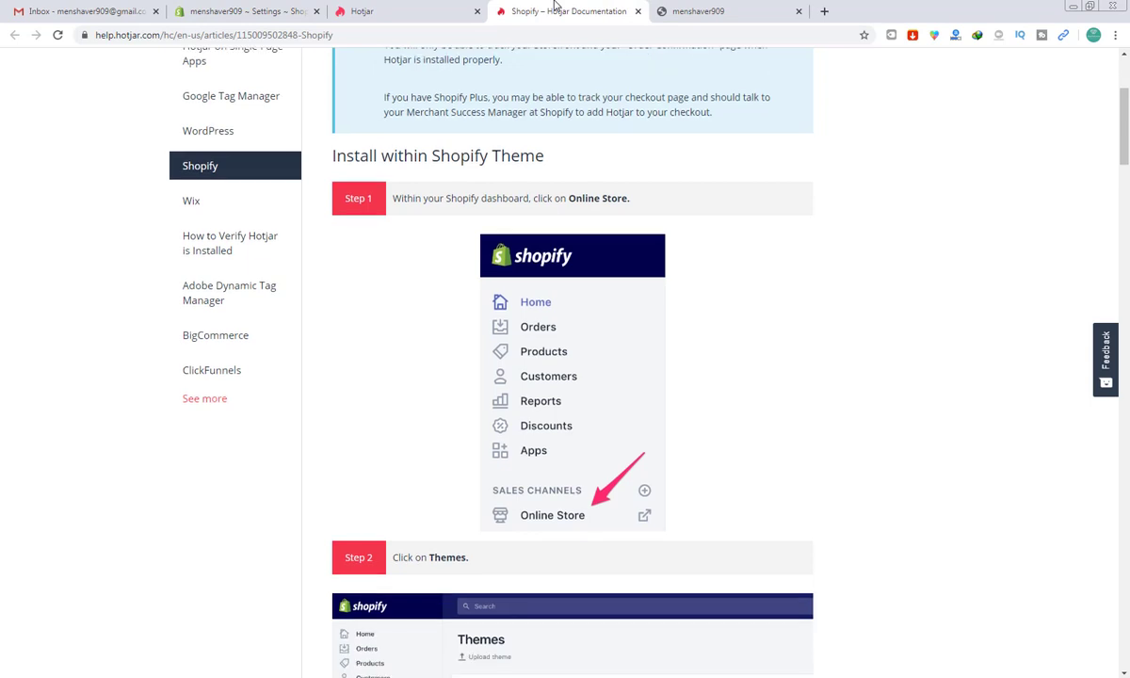
{"action": "scroll", "coordinate": [555, 8], "scroll_direction": "down", "scroll_amount": 3}
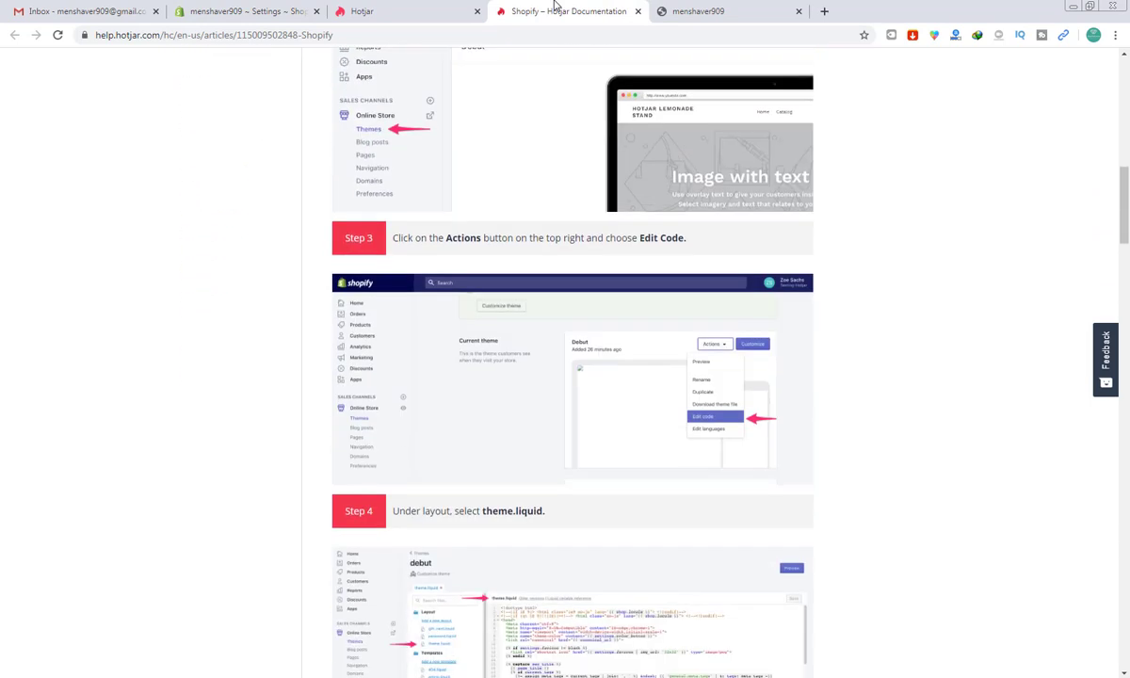
{"action": "left_click", "coordinate": [273, 11]}
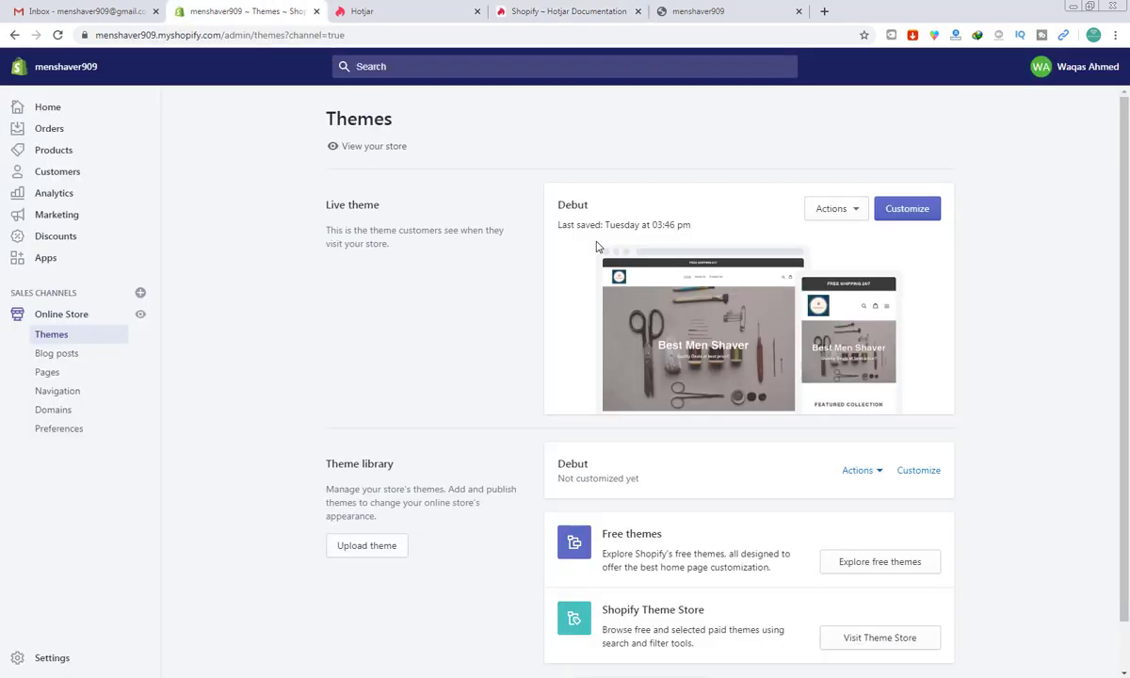
{"action": "left_click", "coordinate": [839, 209]}
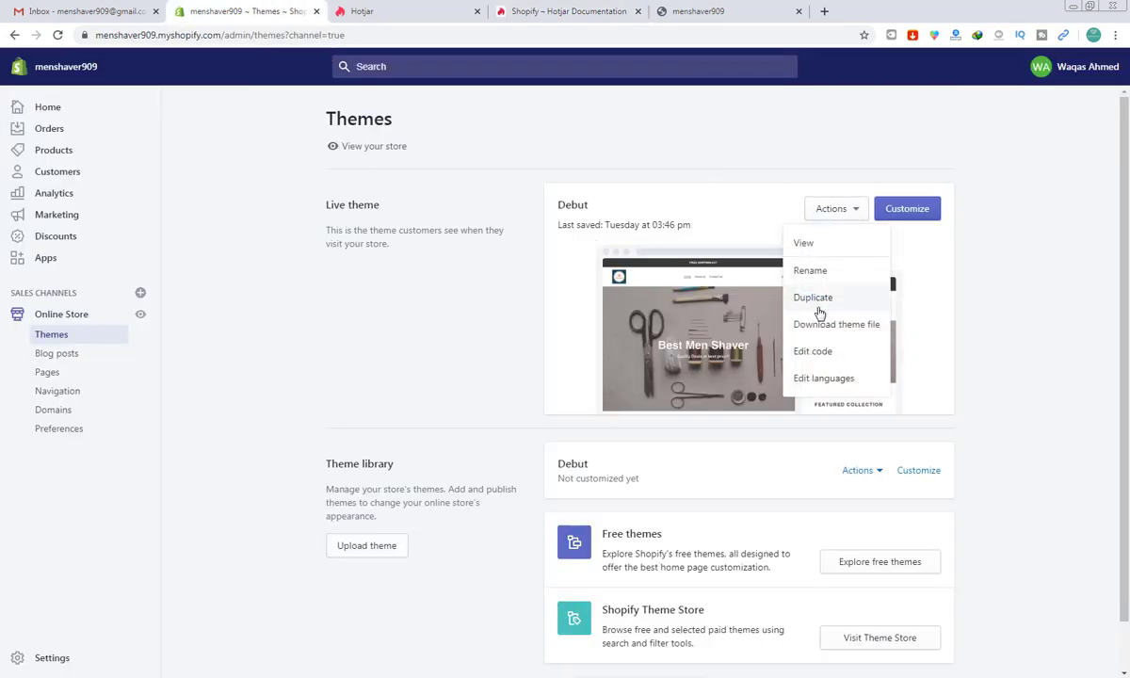
{"action": "left_click", "coordinate": [813, 358]}
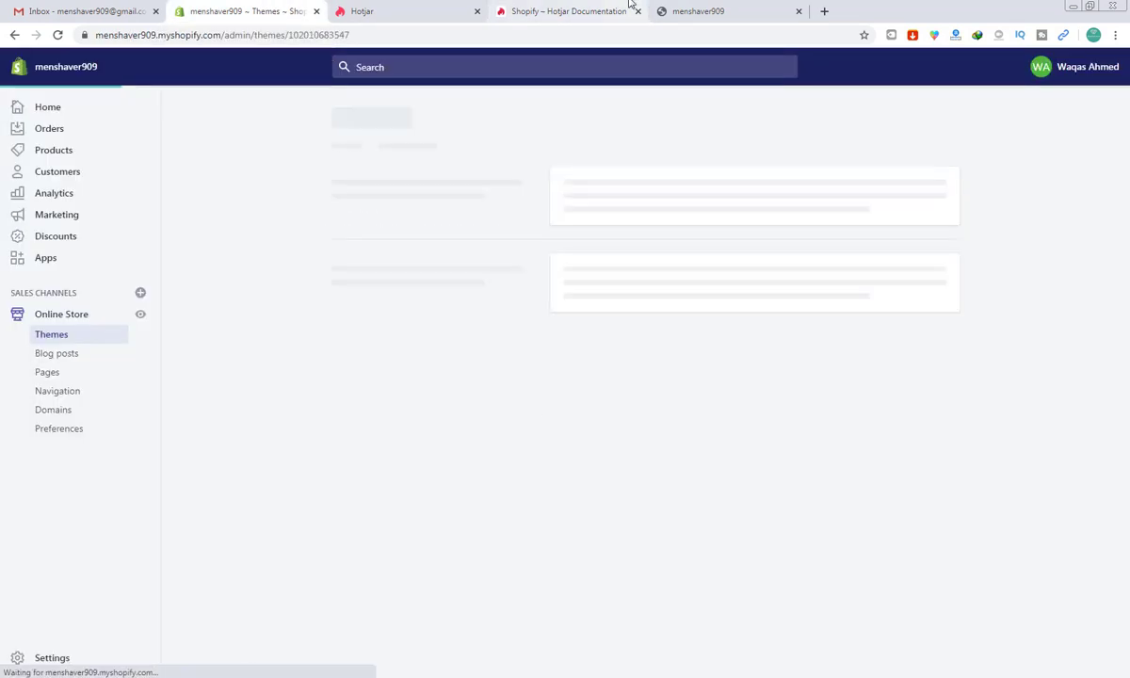
Step: Review the installation guide's next steps, then return to the Debut theme code editor
{"action": "left_click", "coordinate": [716, 10]}
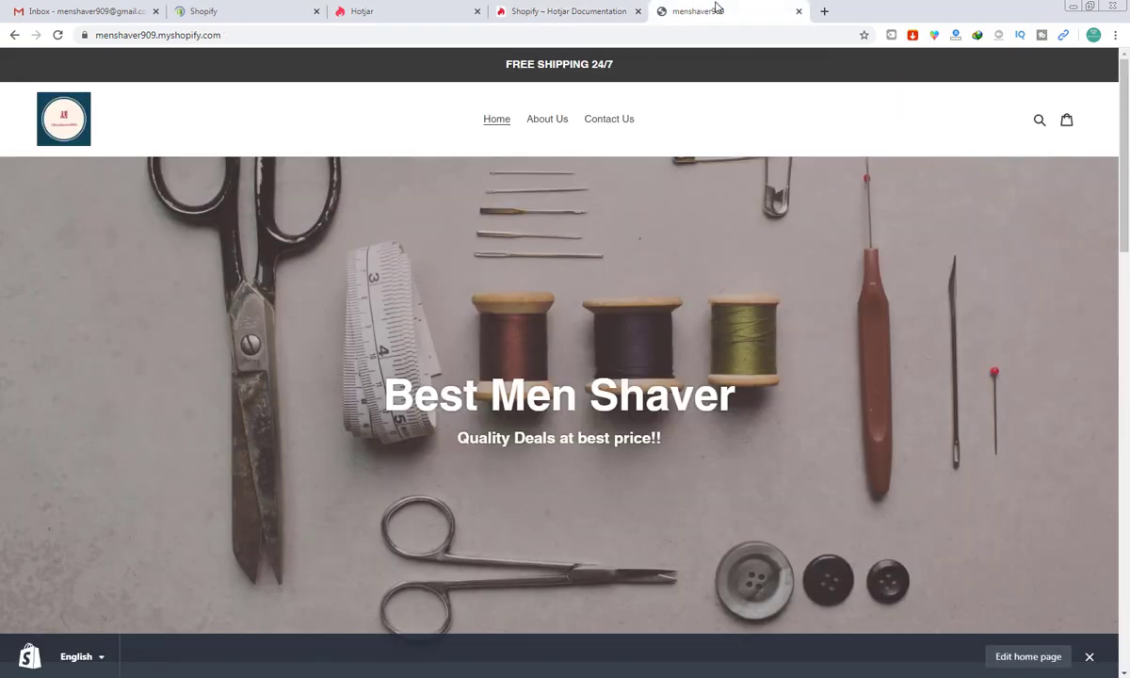
{"action": "left_click", "coordinate": [598, 9]}
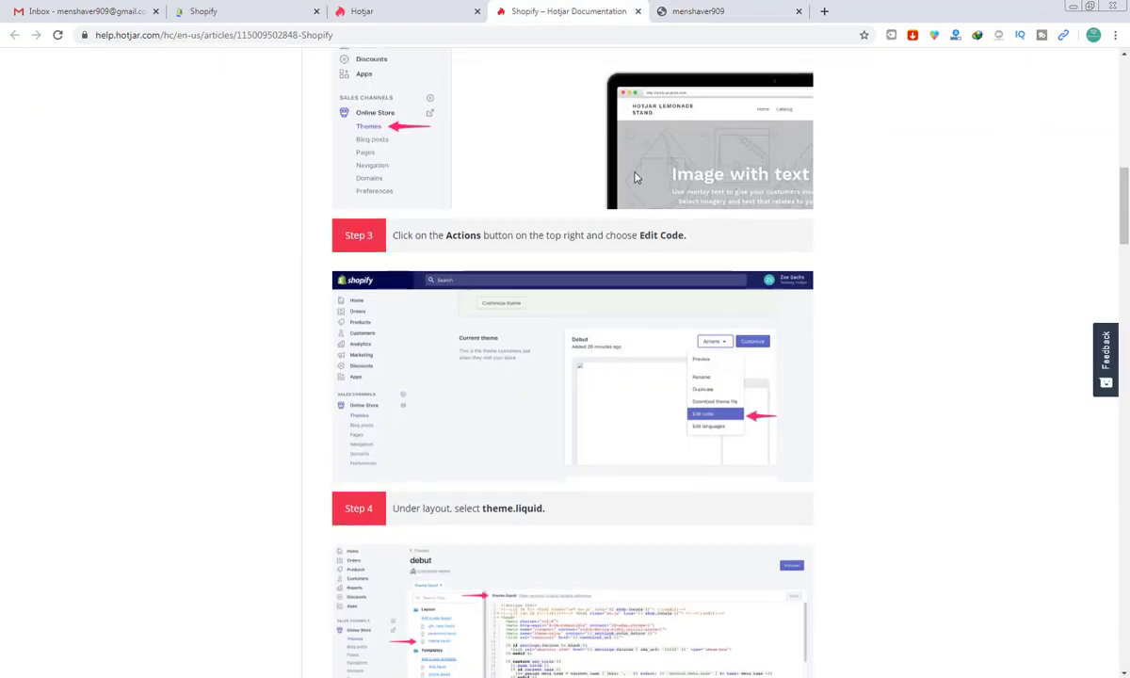
{"action": "scroll", "coordinate": [635, 177], "scroll_direction": "down", "scroll_amount": 3}
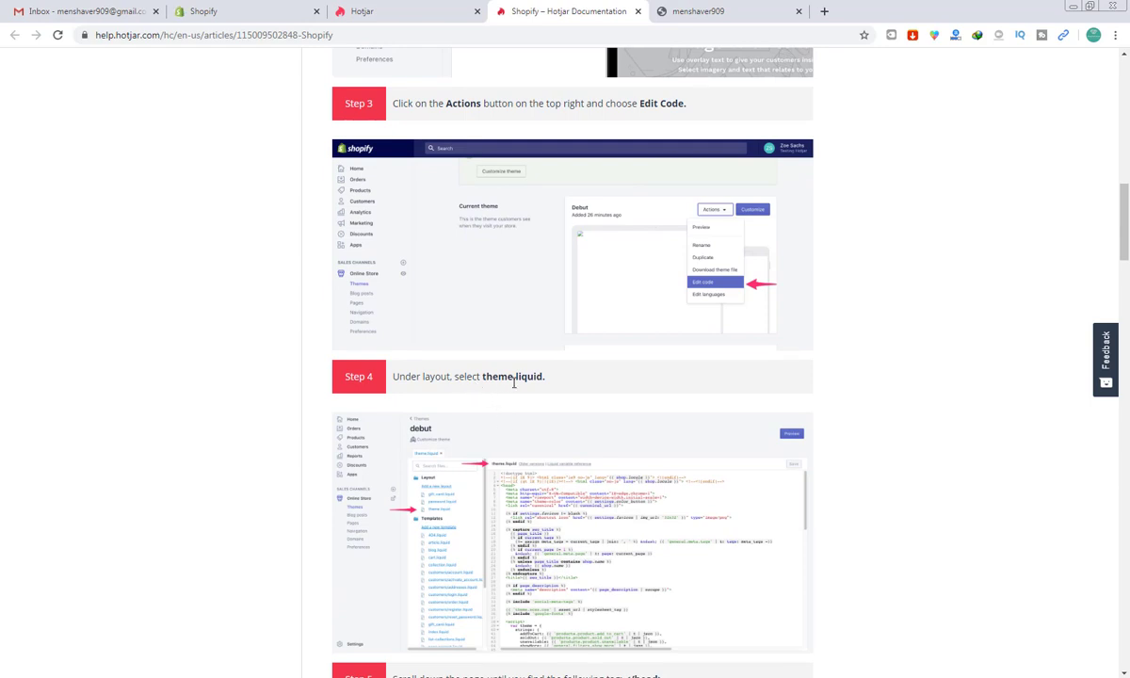
{"action": "left_click", "coordinate": [394, 7]}
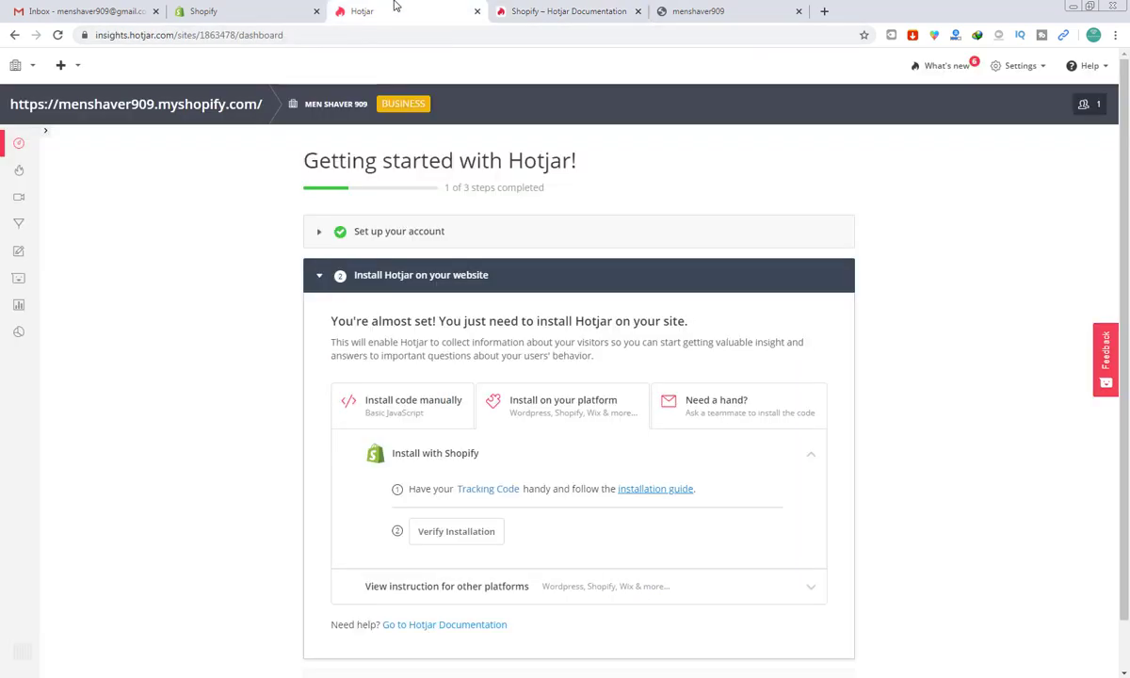
{"action": "left_click", "coordinate": [304, 14]}
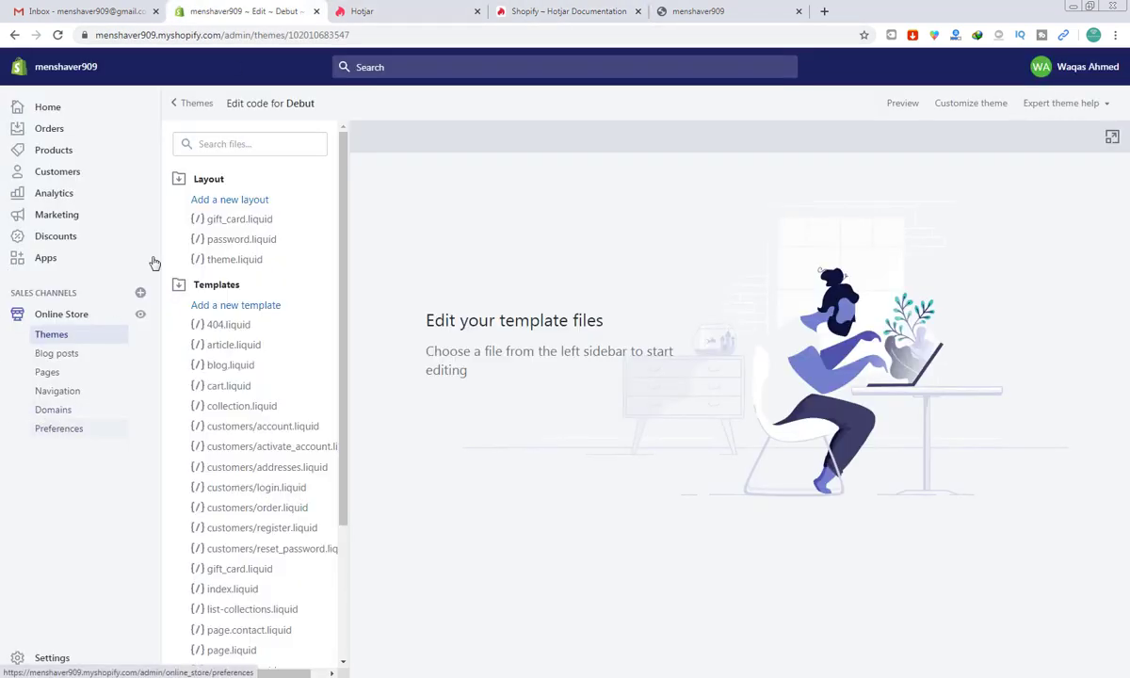
{"action": "left_click", "coordinate": [227, 146]}
{"action": "type", "text": "the"}
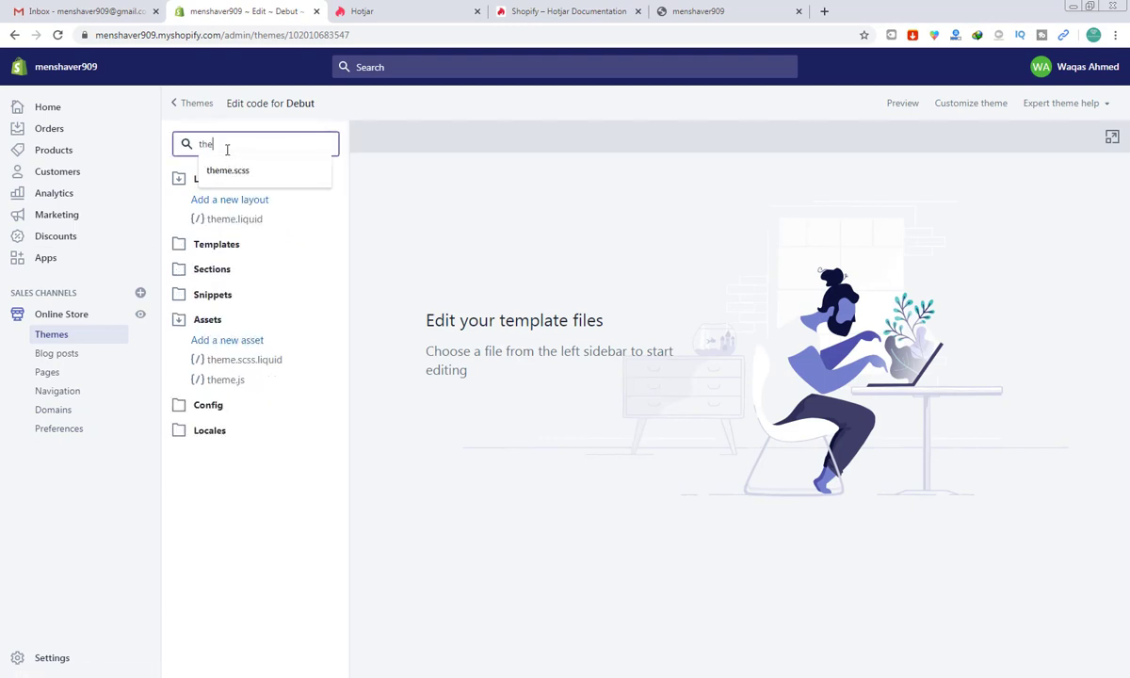
{"action": "type", "text": "me"}
{"action": "type", "text": ".liquid"}
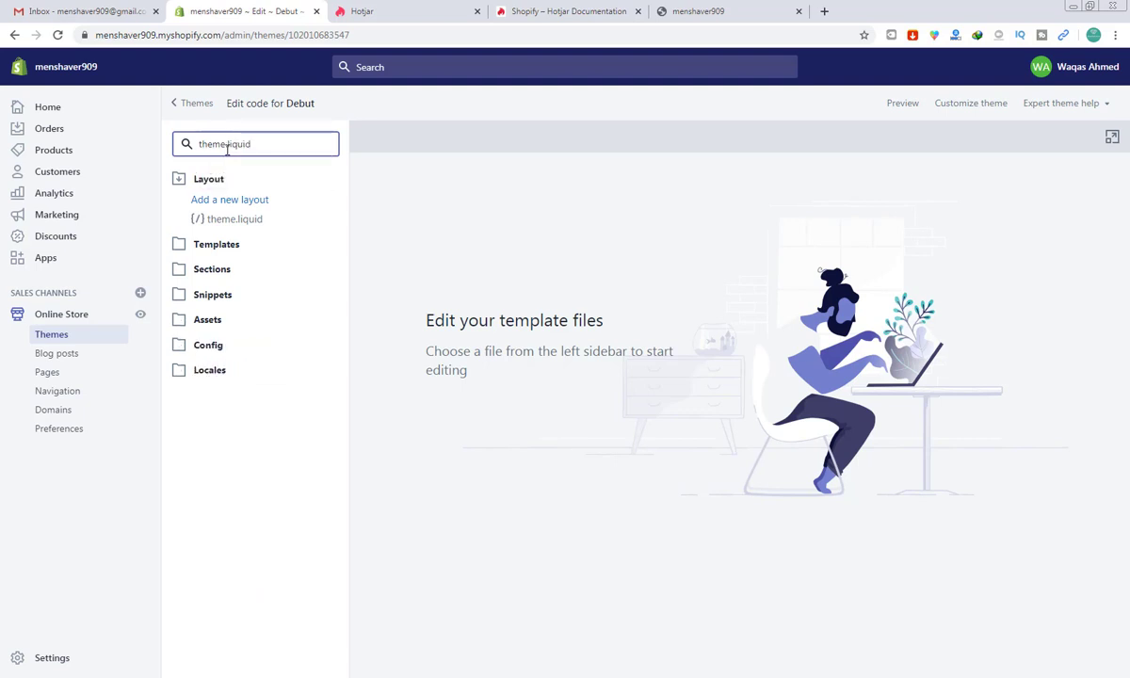
{"action": "left_click", "coordinate": [234, 221]}
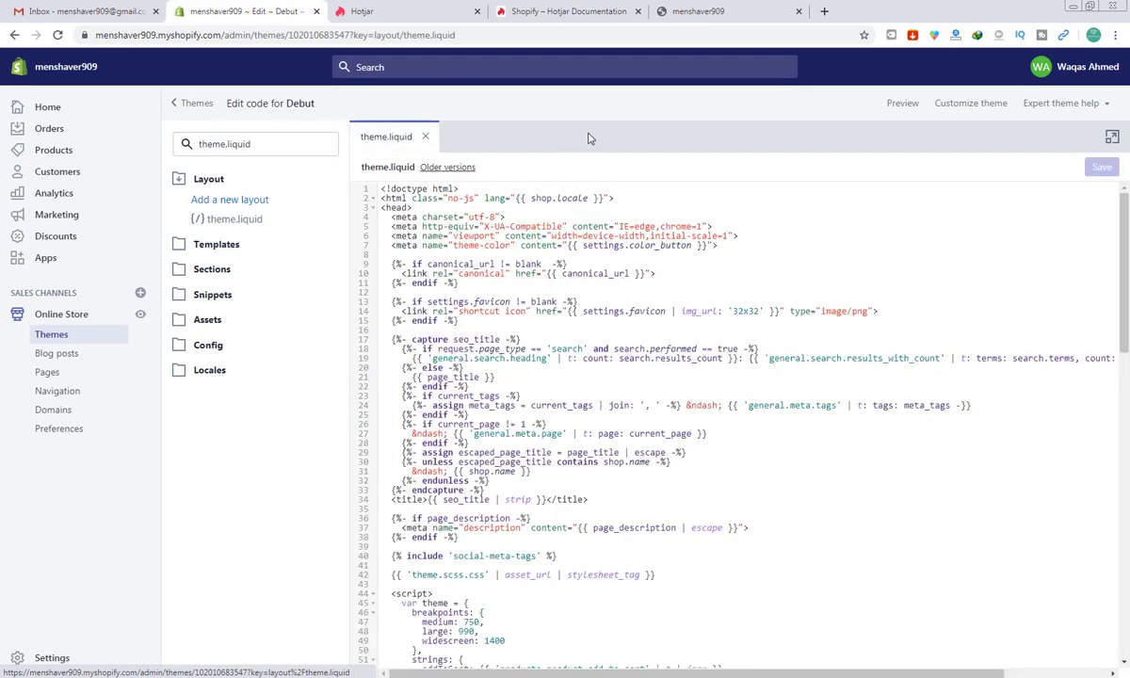
{"action": "left_click", "coordinate": [561, 9]}
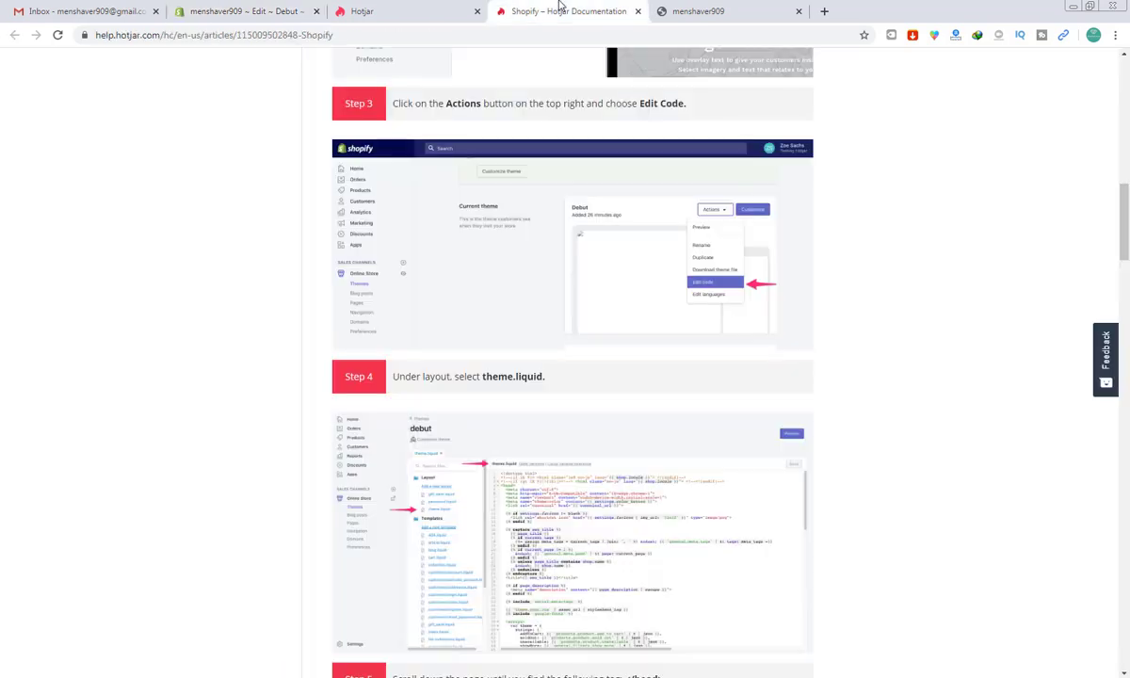
{"action": "left_click", "coordinate": [255, 9]}
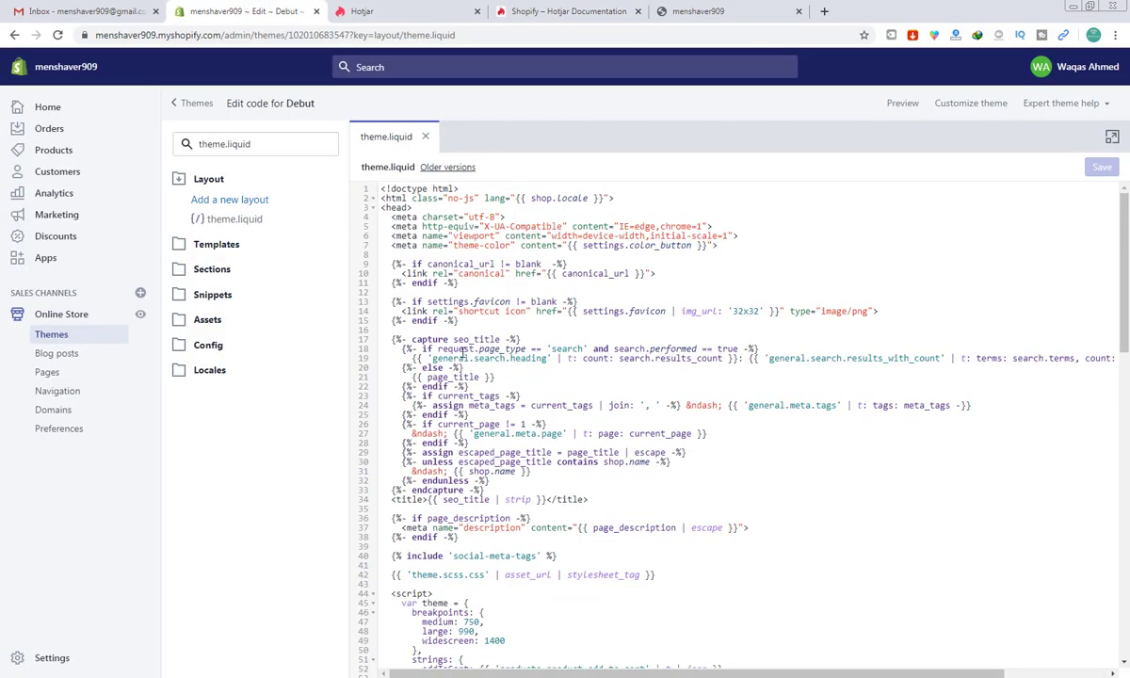
{"action": "left_click", "coordinate": [564, 5]}
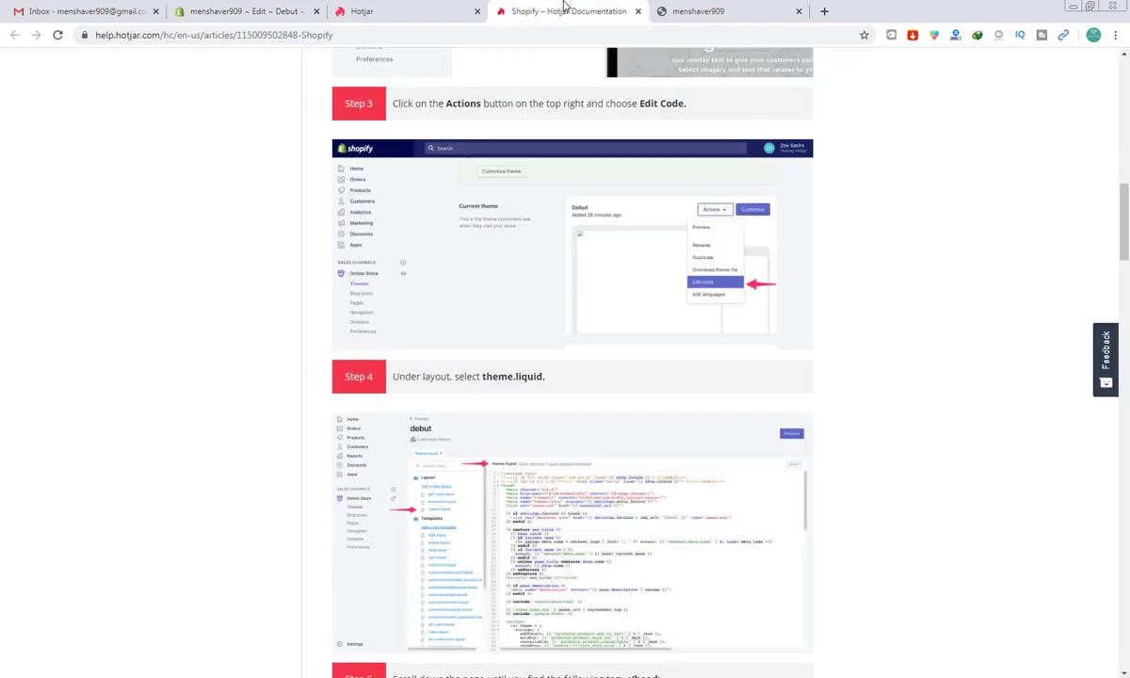
{"action": "scroll", "coordinate": [563, 5], "scroll_direction": "down", "scroll_amount": 1}
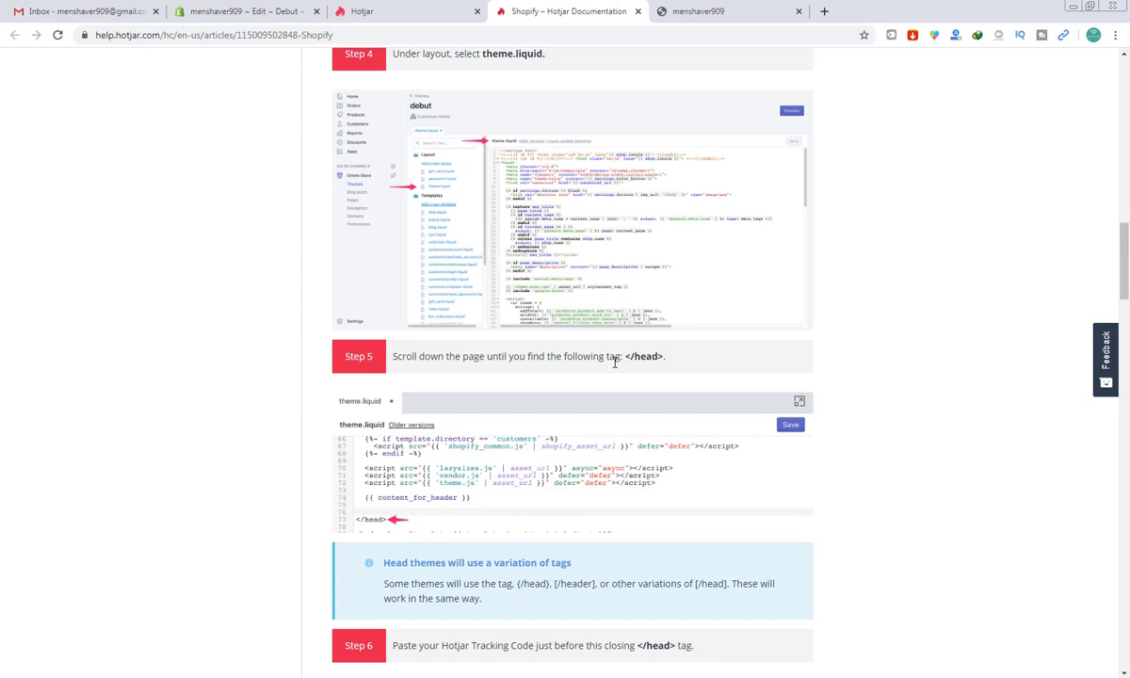
{"action": "scroll", "coordinate": [614, 362], "scroll_direction": "down", "scroll_amount": 1}
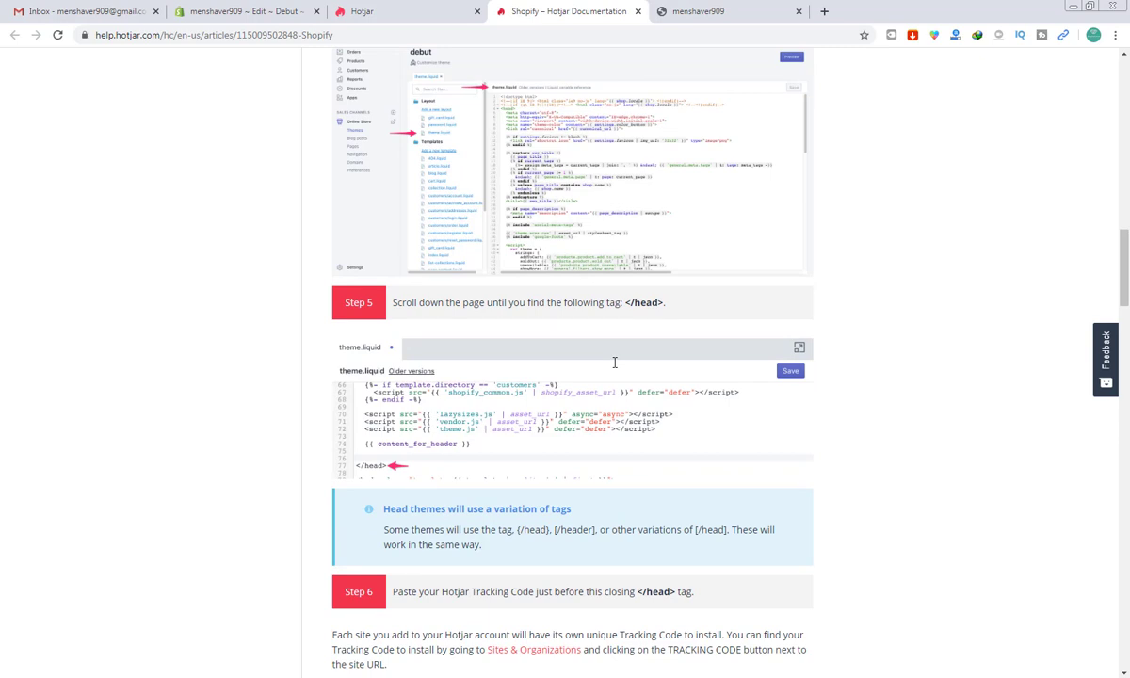
{"action": "scroll", "coordinate": [614, 362], "scroll_direction": "up", "scroll_amount": 1}
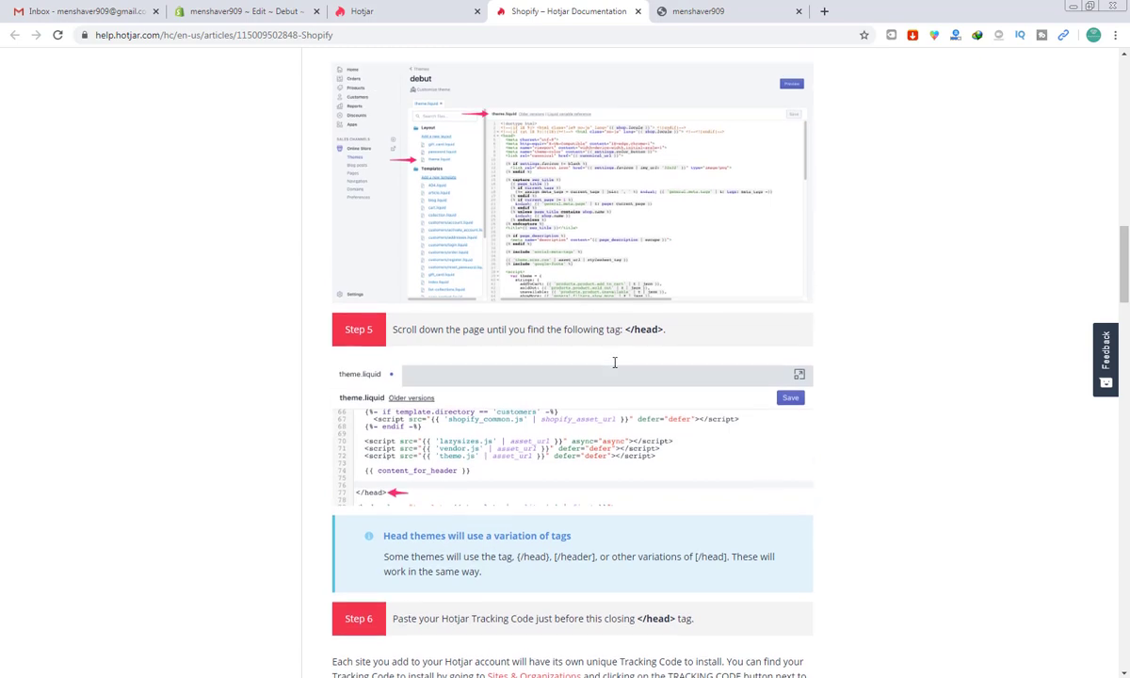
{"action": "scroll", "coordinate": [565, 396], "scroll_direction": "up", "scroll_amount": 1}
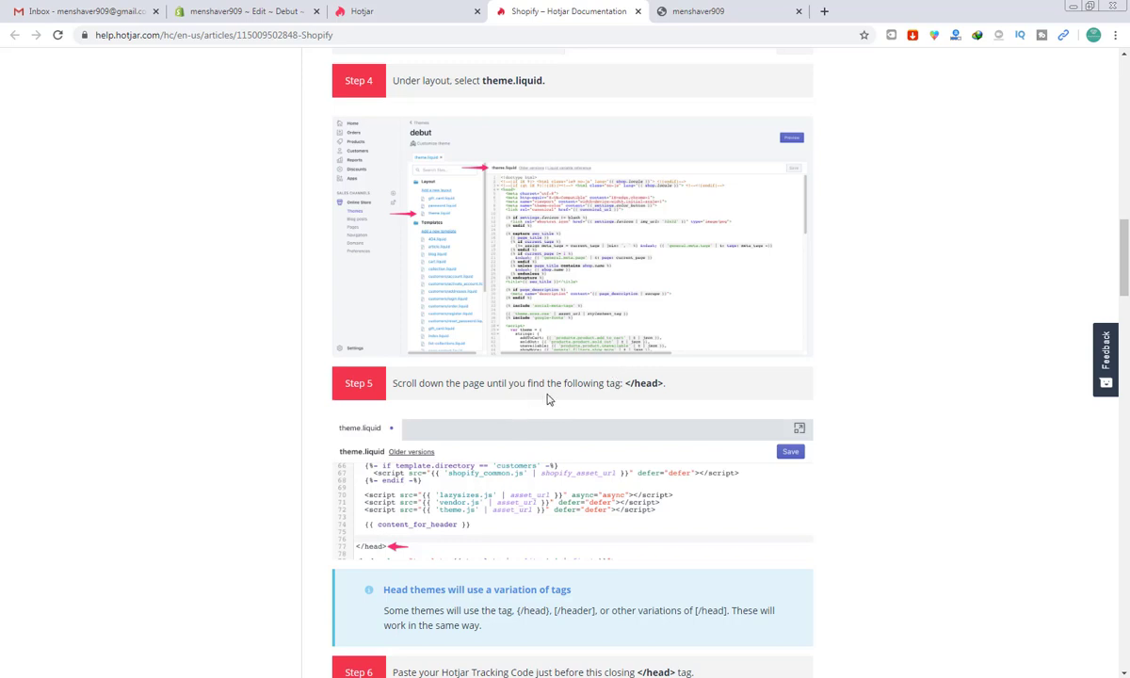
{"action": "left_click", "coordinate": [361, 11]}
{"action": "left_click", "coordinate": [243, 10]}
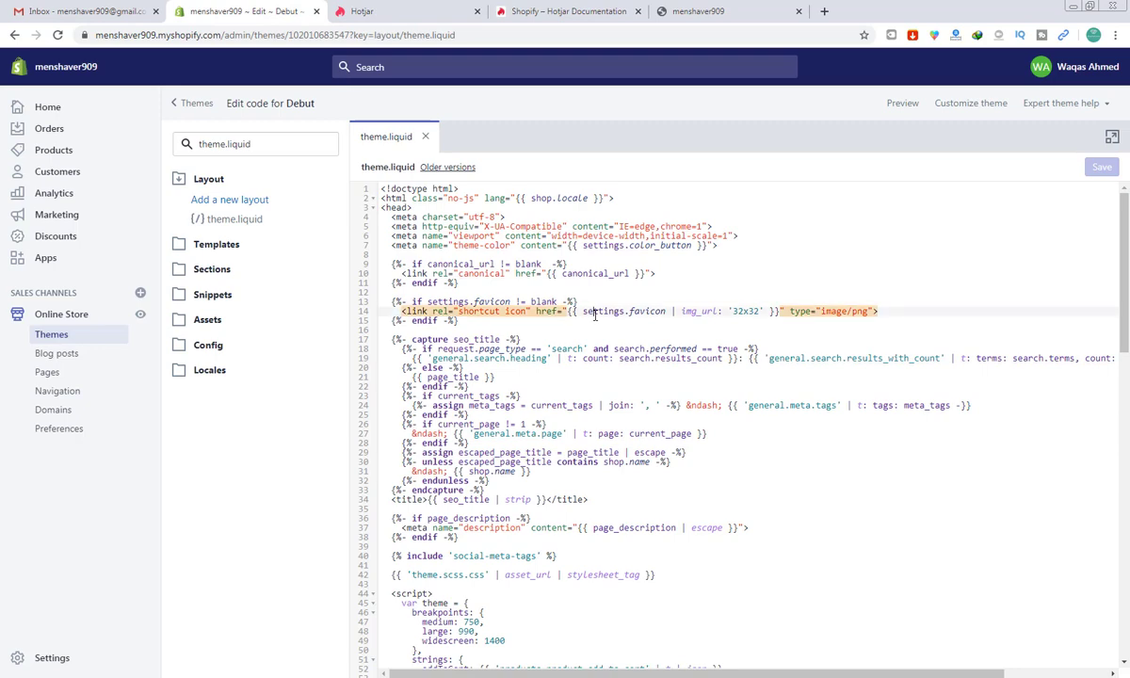
Step: Search theme.liquid for '/head' and place the cursor after content_for_header on line 110
{"action": "key", "text": "ctrl+f"}
{"action": "type", "text": "/"}
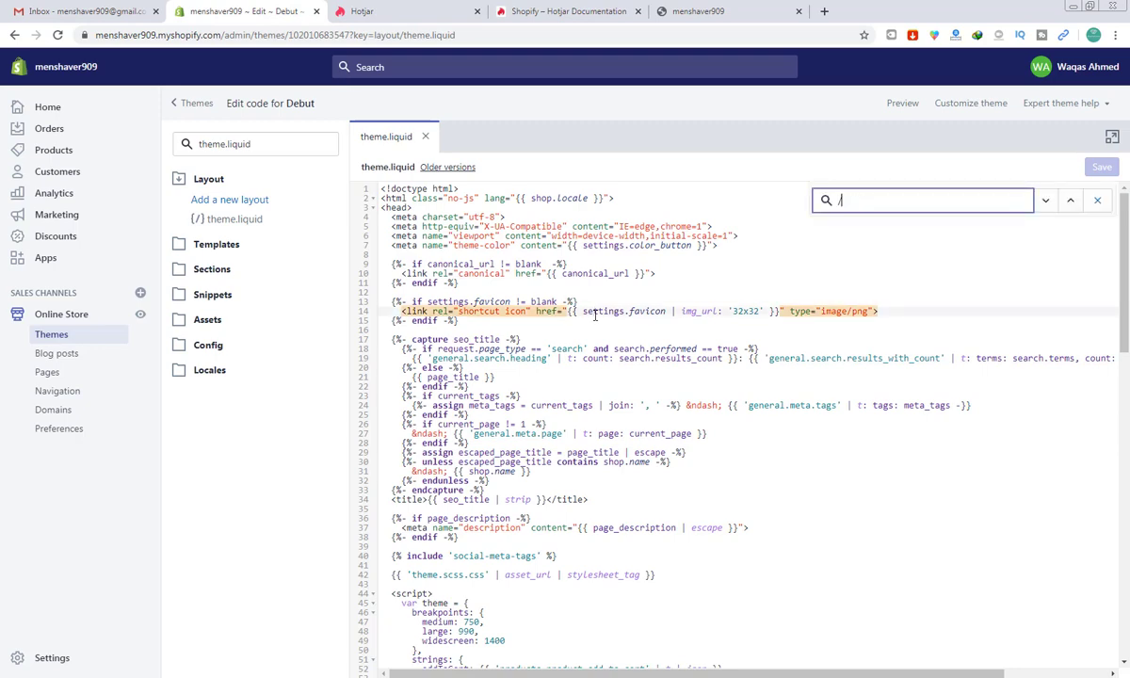
{"action": "type", "text": "head"}
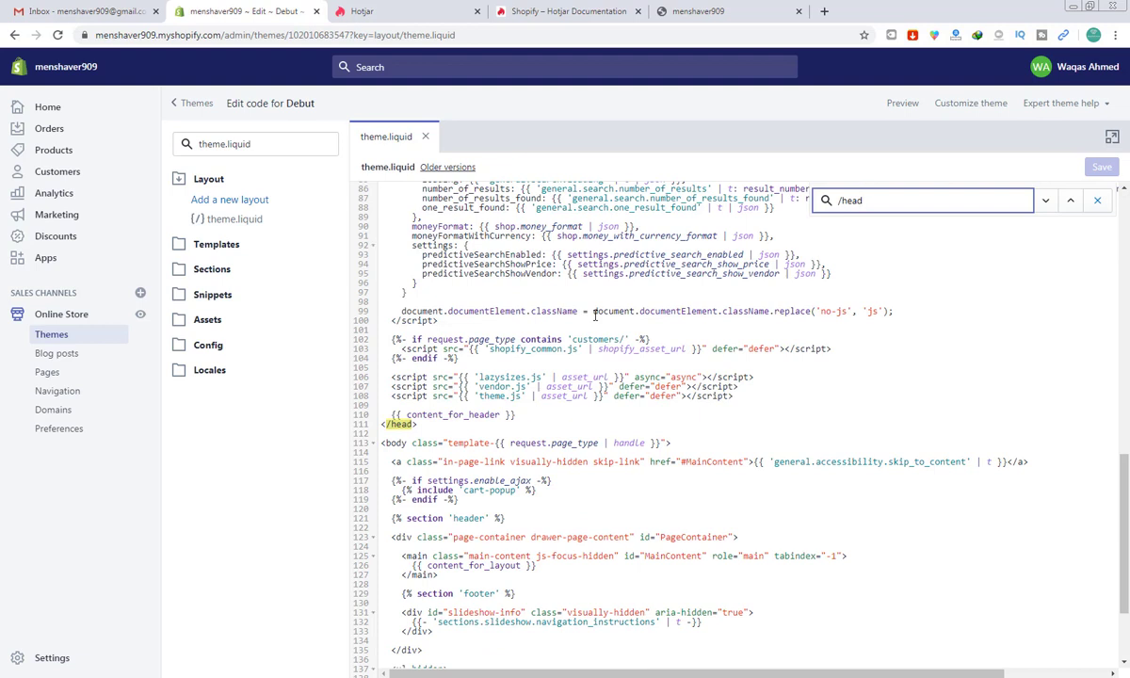
{"action": "key", "text": "Escape"}
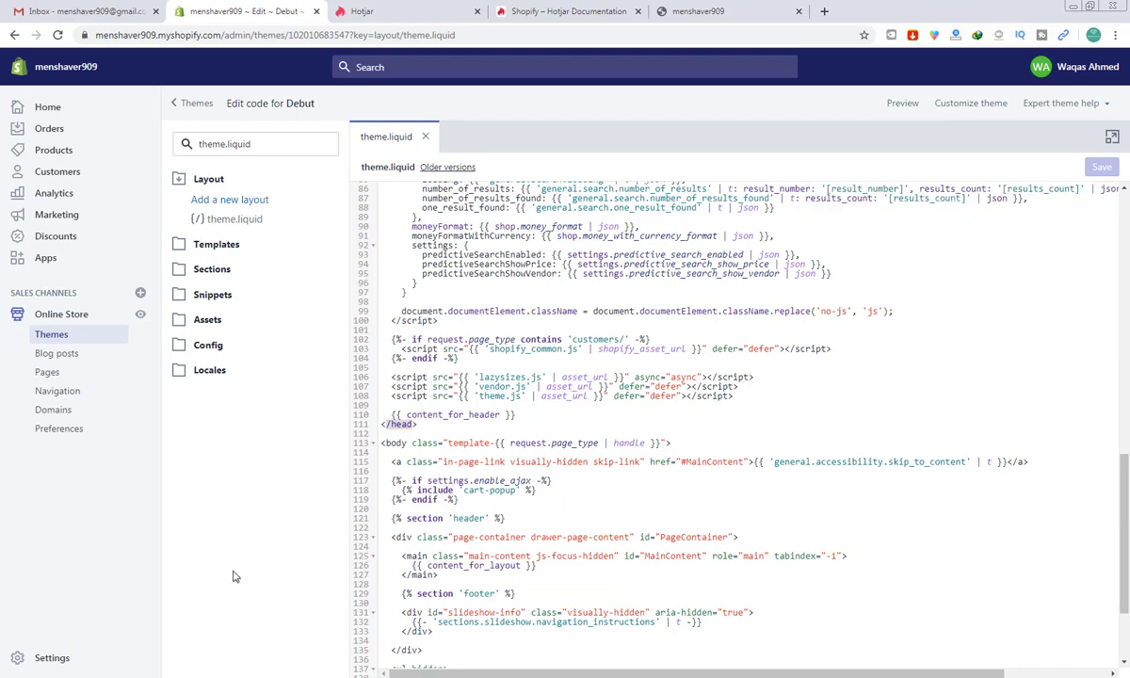
{"action": "left_click", "coordinate": [538, 415]}
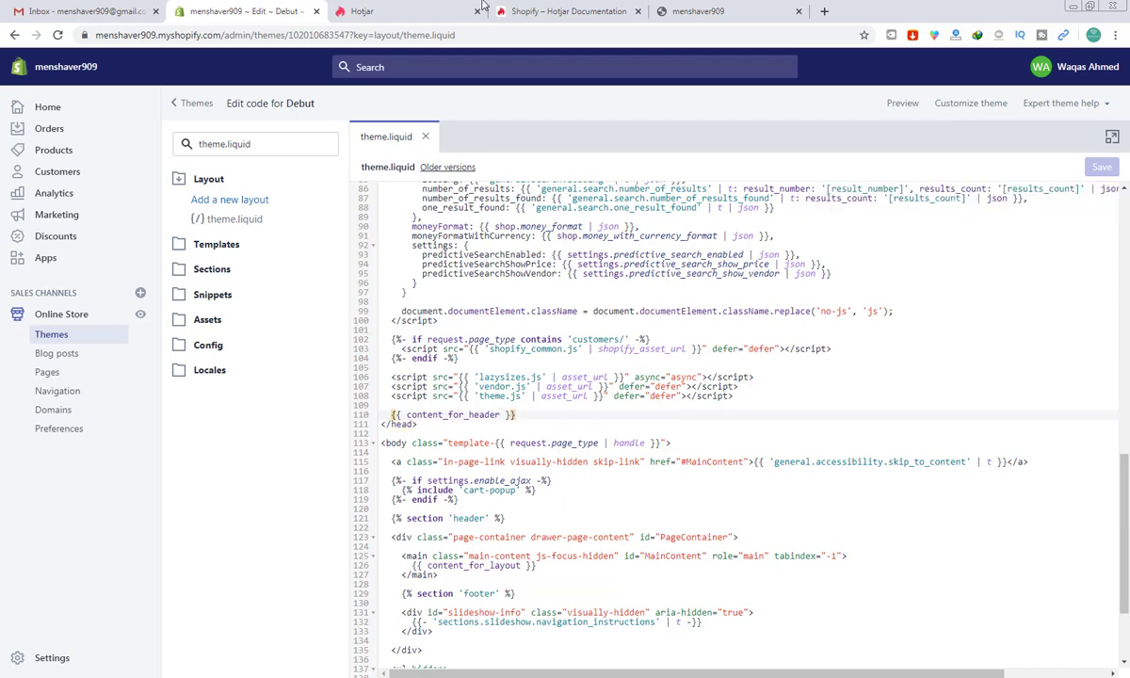
Step: Recheck the installation guide, then insert a blank line just before the closing </head> tag
{"action": "left_click", "coordinate": [608, 15]}
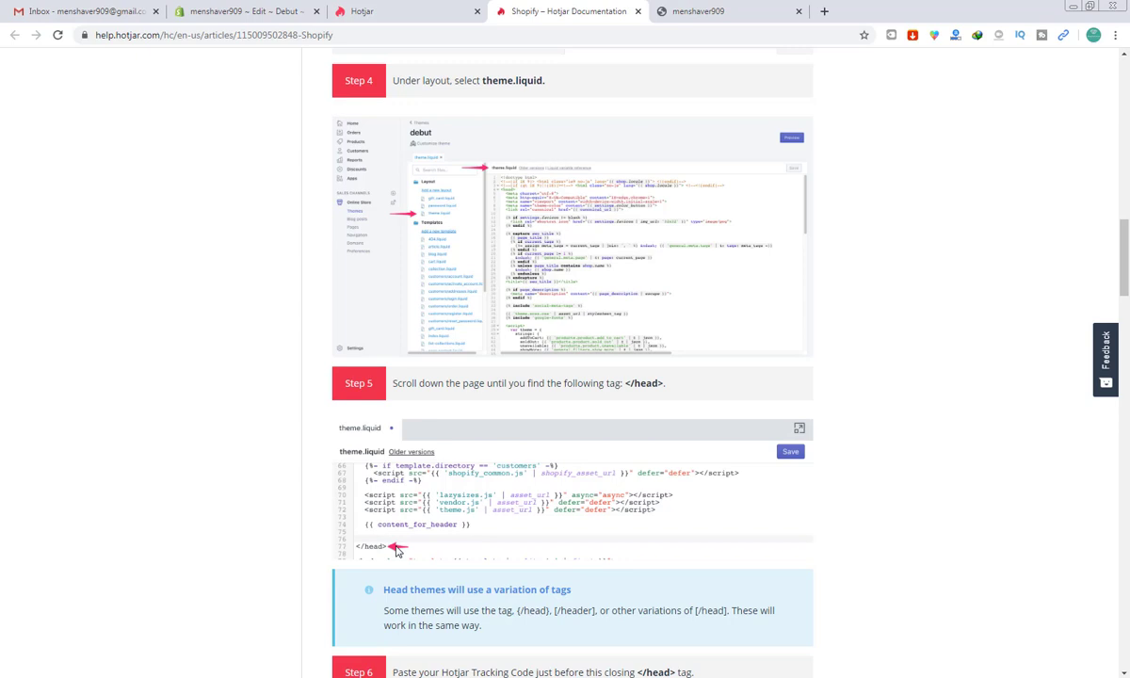
{"action": "scroll", "coordinate": [396, 551], "scroll_direction": "down", "scroll_amount": 1}
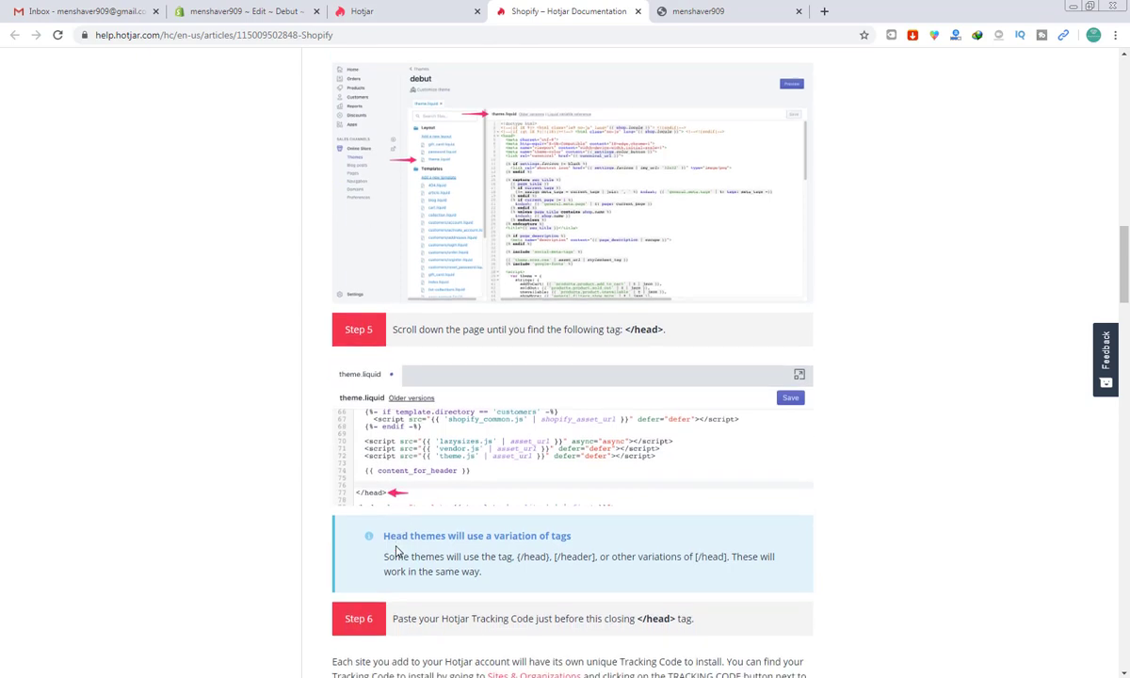
{"action": "left_click", "coordinate": [435, 9]}
{"action": "left_click", "coordinate": [292, 9]}
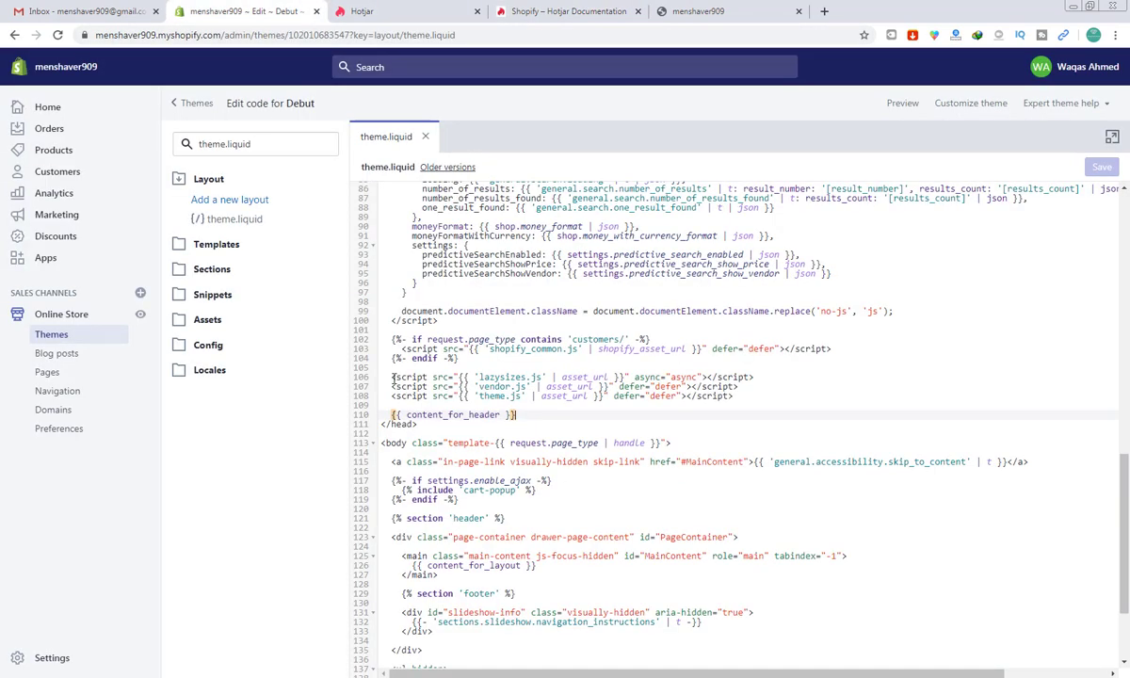
{"action": "key", "text": "Return"}
{"action": "key", "text": "Return"}
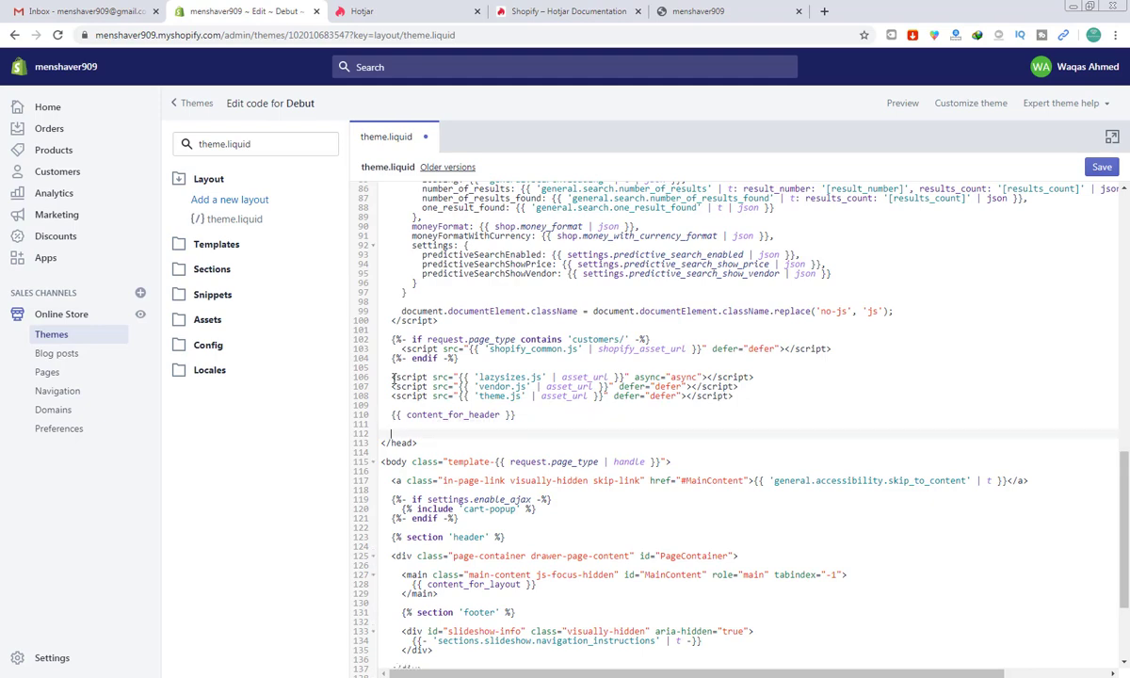
Step: Copy the site's tracking code from Hotjar's Tracking Code panel
{"action": "left_click", "coordinate": [388, 6]}
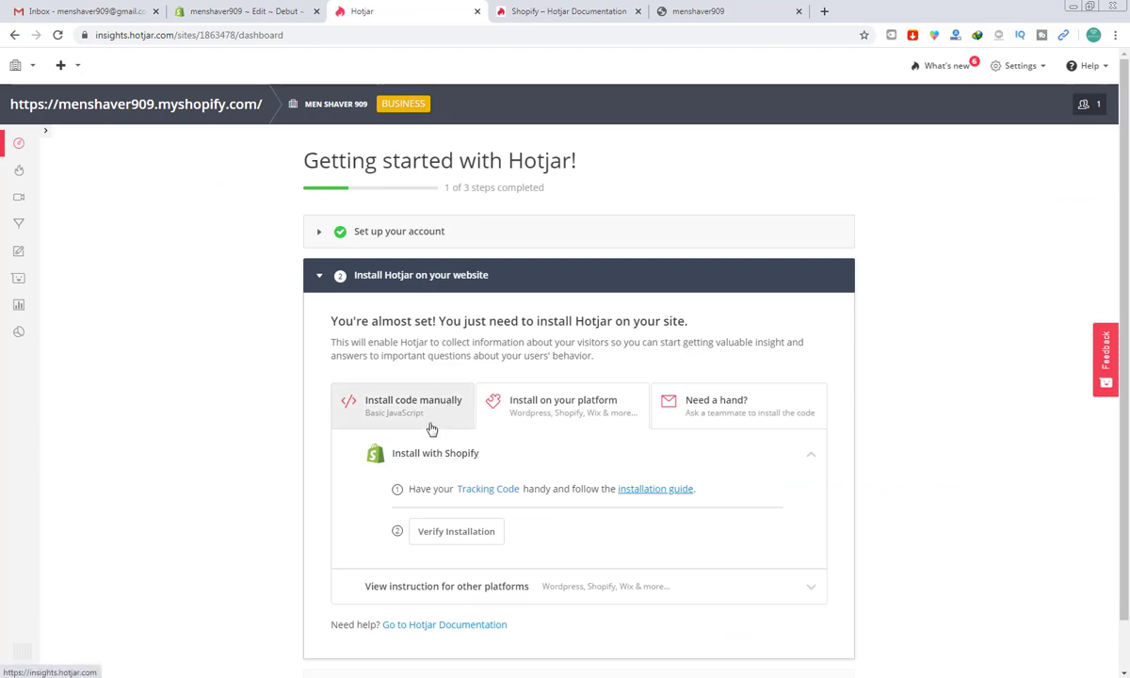
{"action": "left_click", "coordinate": [497, 493]}
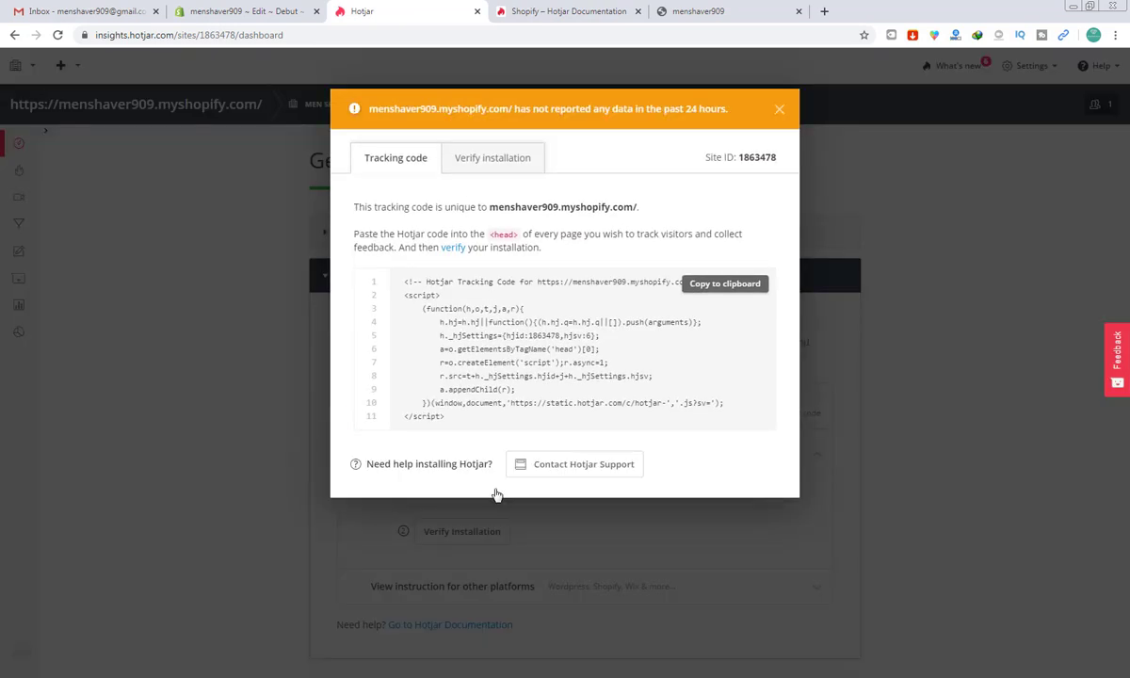
{"action": "left_click", "coordinate": [730, 292]}
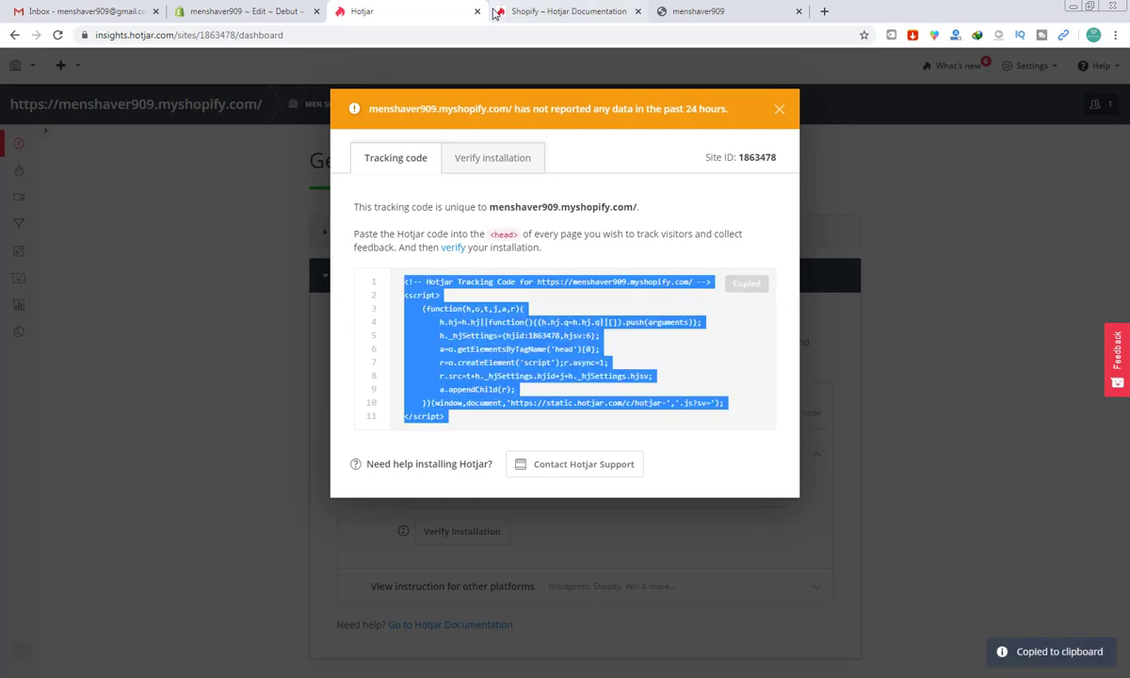
Step: Paste the tracking script above </head> in theme.liquid and save the file
{"action": "left_click", "coordinate": [267, 10]}
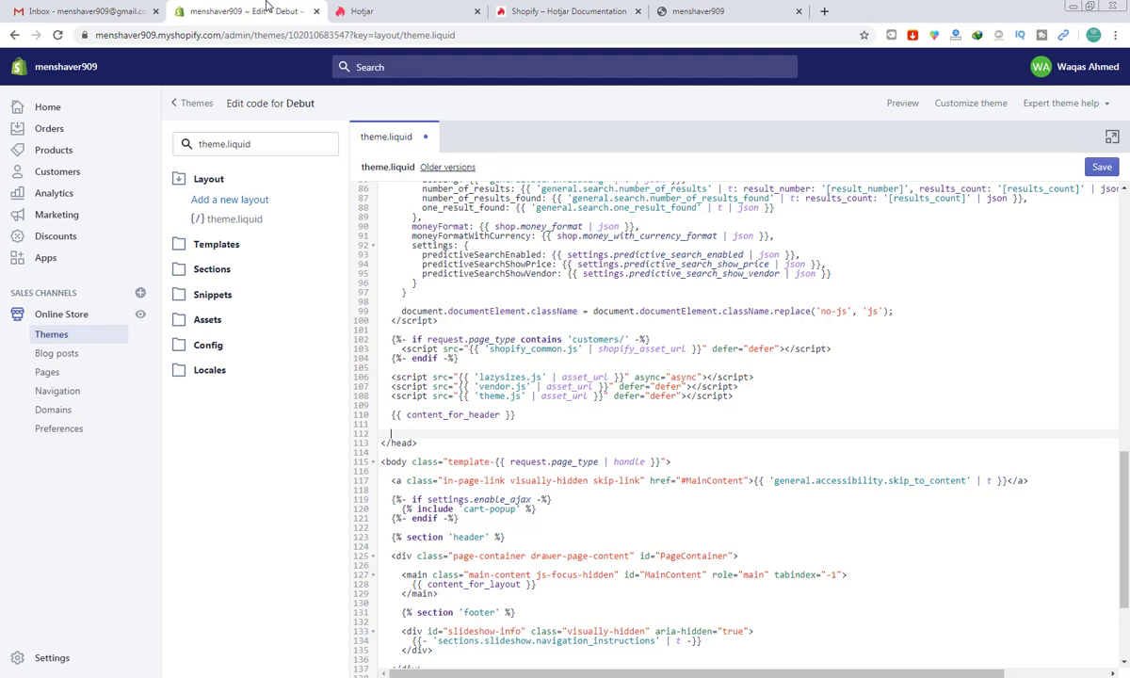
{"action": "key", "text": "ctrl+v"}
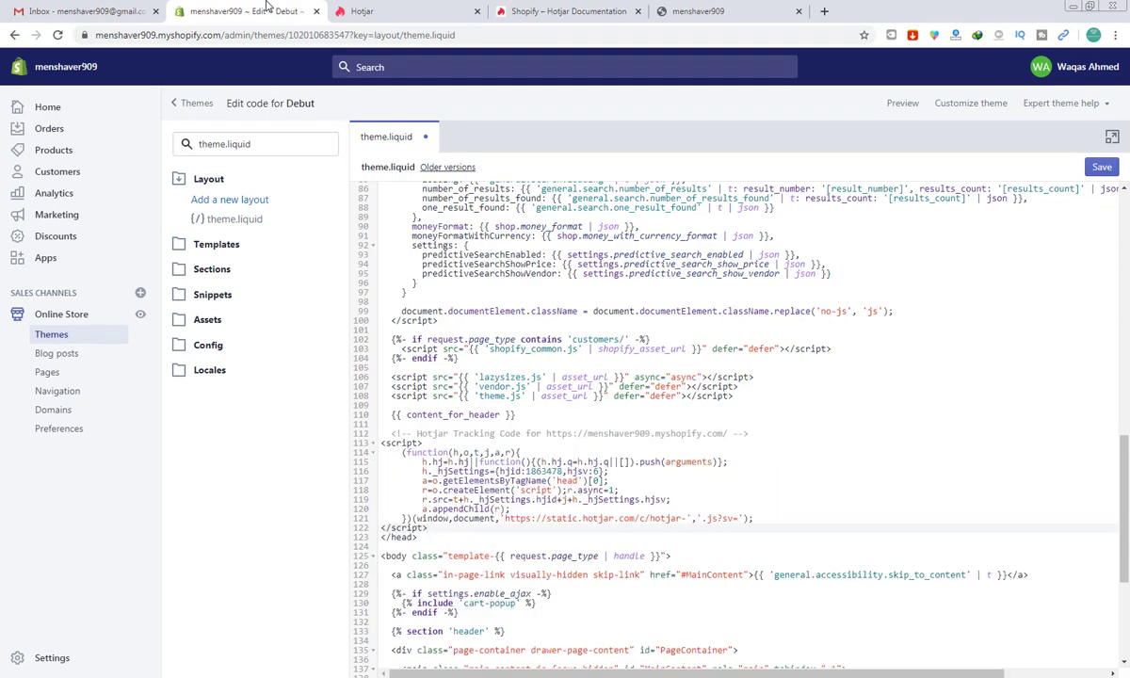
{"action": "key", "text": "Return"}
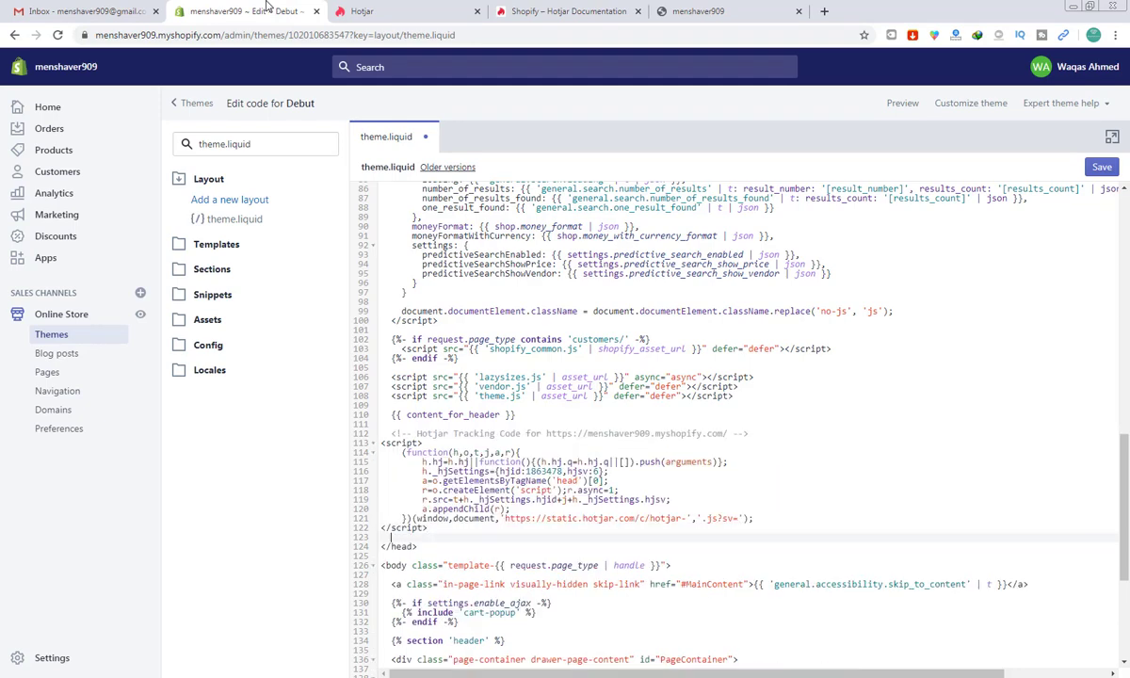
{"action": "left_click", "coordinate": [1106, 168]}
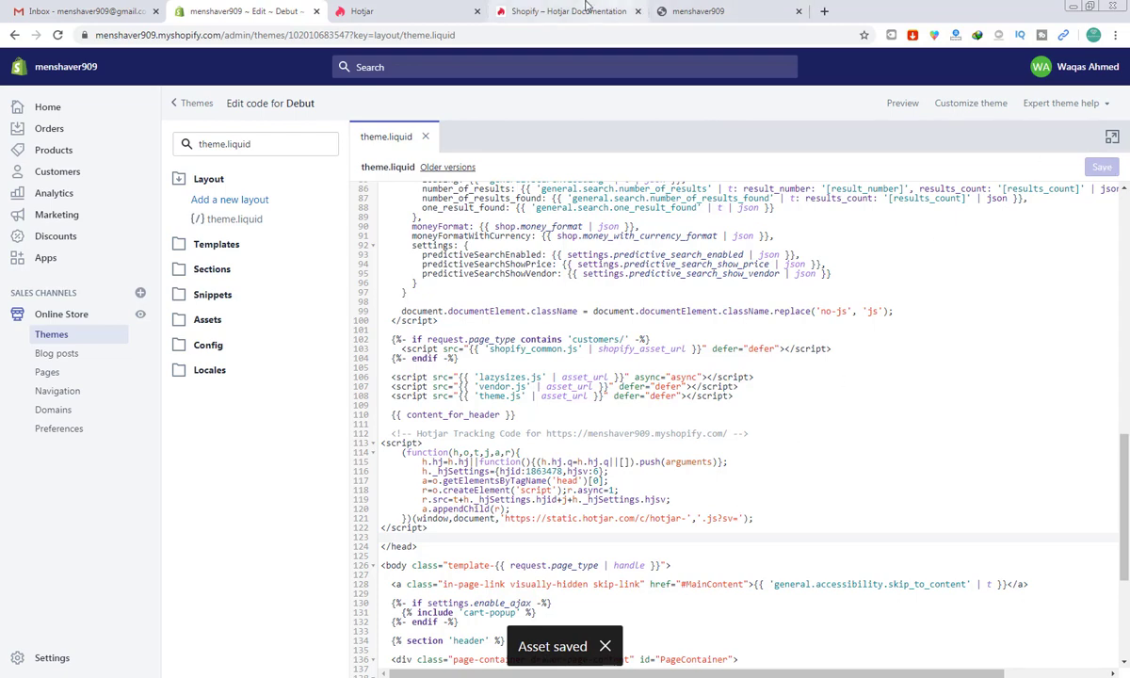
Step: Read the Hotjar install guide down to Step 8, then open the Shopify store's Settings page
{"action": "left_click", "coordinate": [536, 9]}
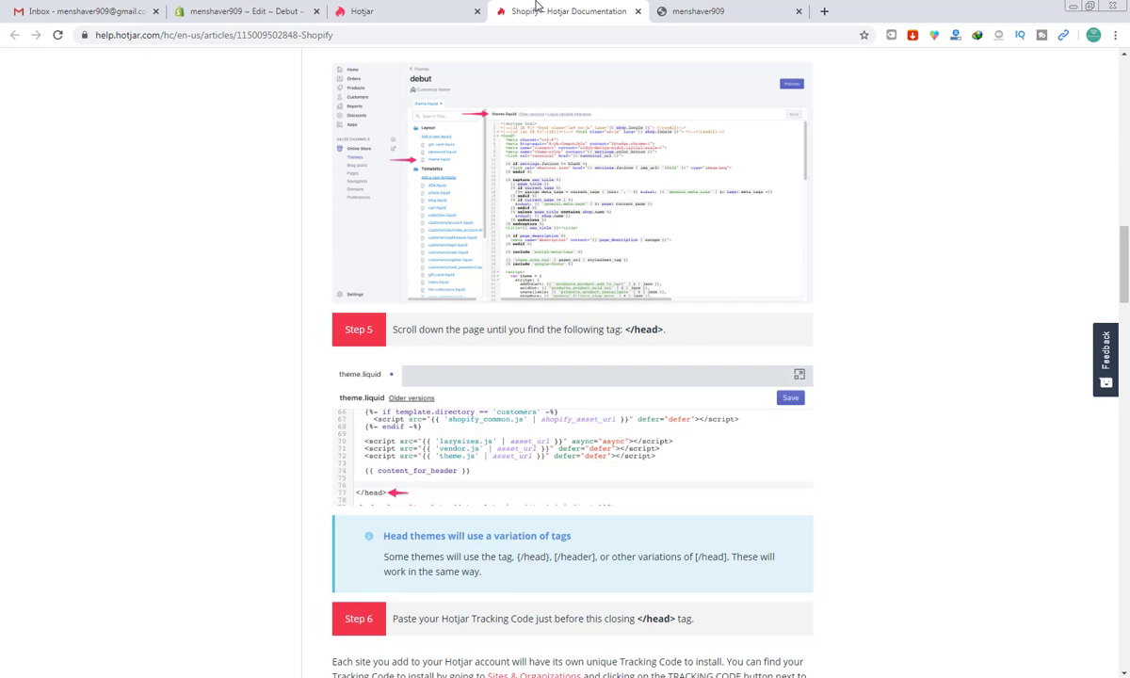
{"action": "key", "text": "Down"}
{"action": "key", "text": "Down"}
{"action": "key", "text": "Down"}
{"action": "key", "text": "Down"}
{"action": "key", "text": "Down"}
{"action": "key", "text": "Down"}
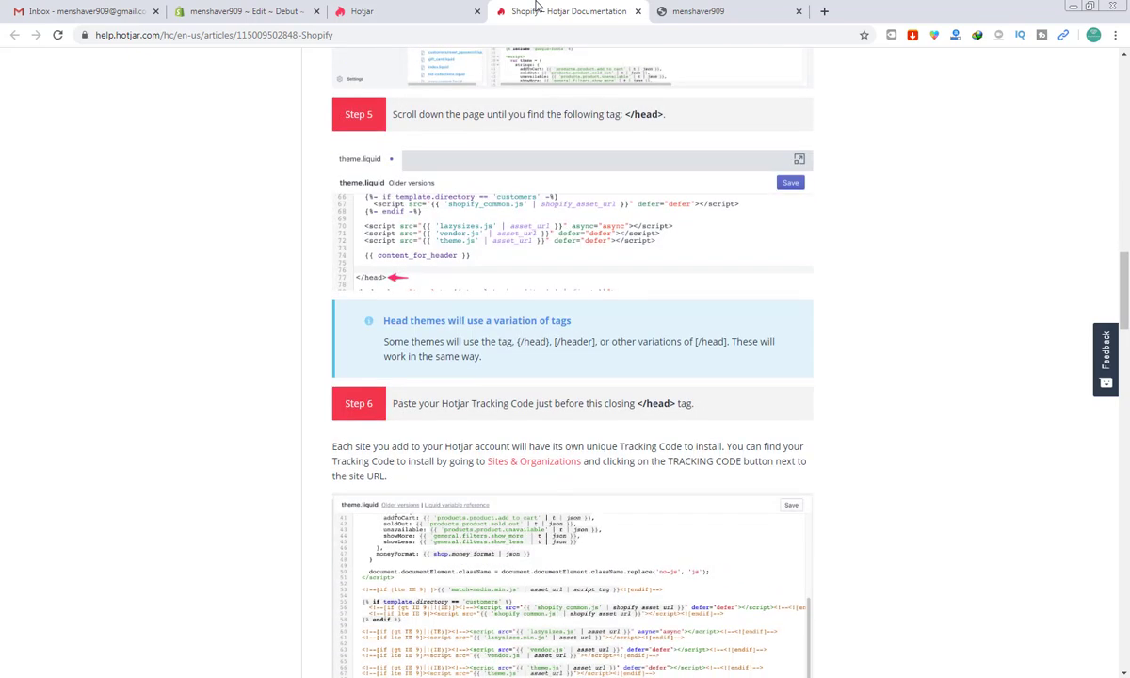
{"action": "key", "text": "Down"}
{"action": "key", "text": "Down"}
{"action": "key", "text": "Down"}
{"action": "key", "text": "Down"}
{"action": "key", "text": "Down"}
{"action": "key", "text": "Down"}
{"action": "key", "text": "Down"}
{"action": "key", "text": "Down"}
{"action": "key", "text": "Down"}
{"action": "key", "text": "Down"}
{"action": "key", "text": "Down"}
{"action": "key", "text": "Down"}
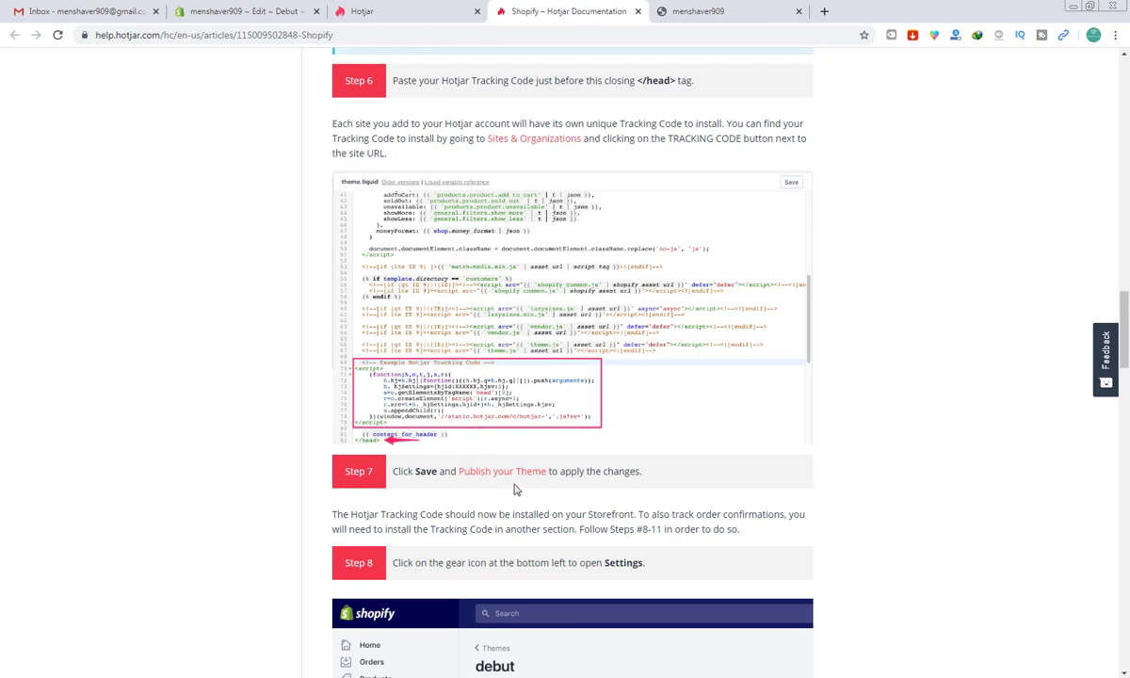
{"action": "scroll", "coordinate": [554, 488], "scroll_direction": "down", "scroll_amount": 3}
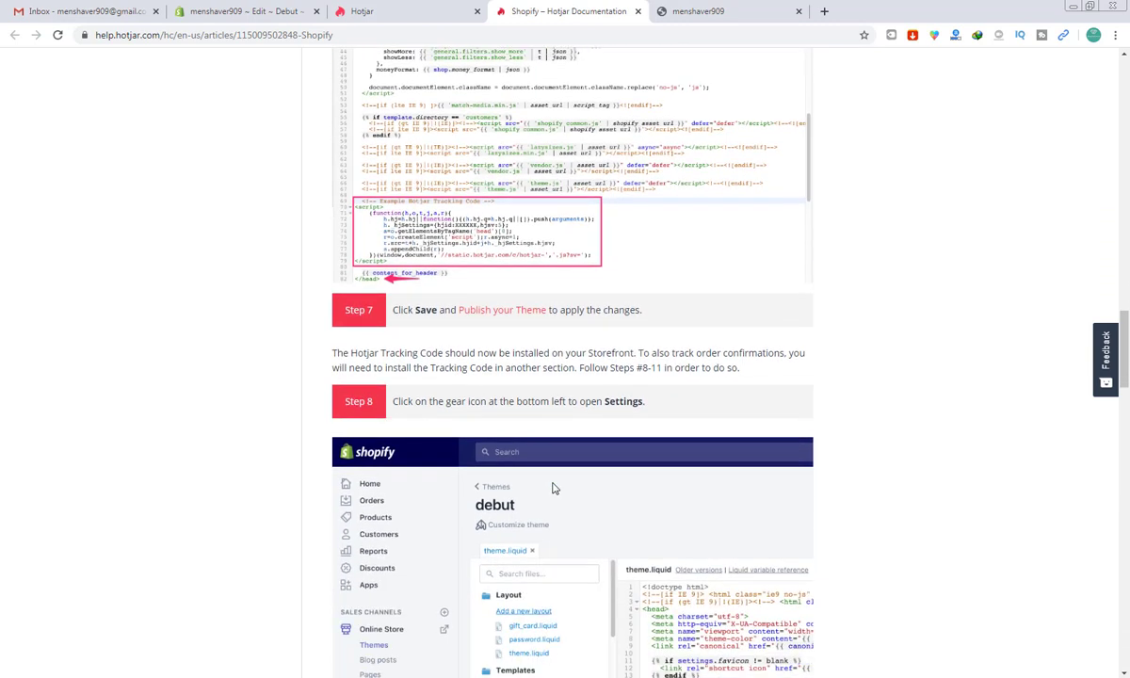
{"action": "scroll", "coordinate": [554, 488], "scroll_direction": "down", "scroll_amount": 4}
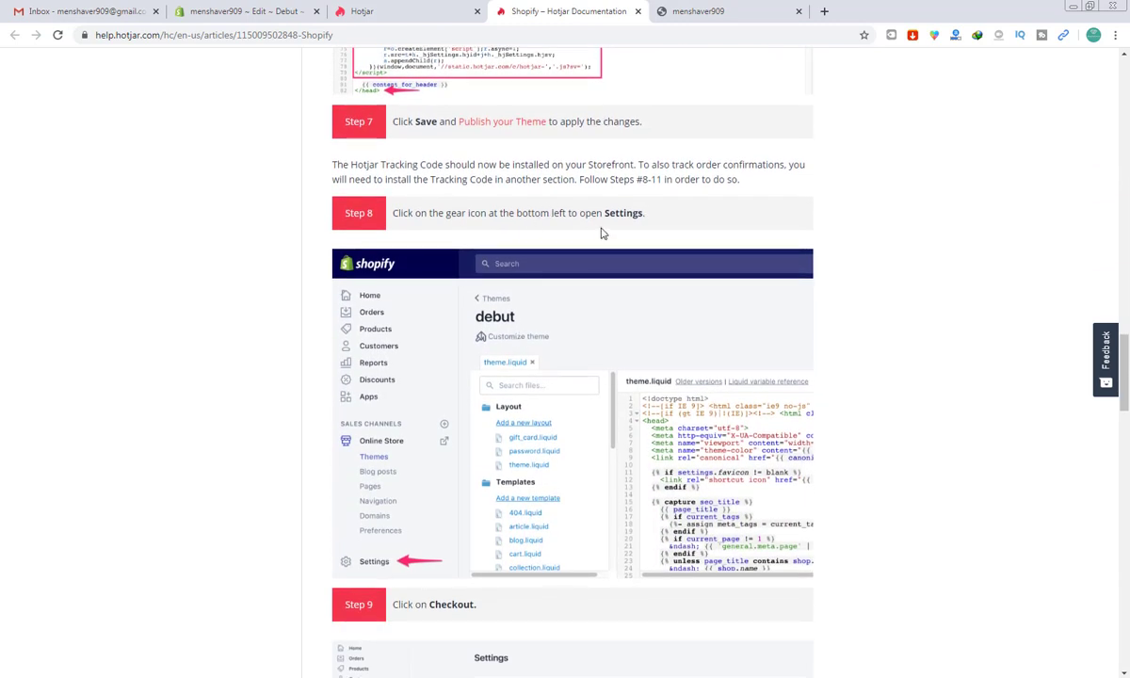
{"action": "left_click", "coordinate": [241, 12]}
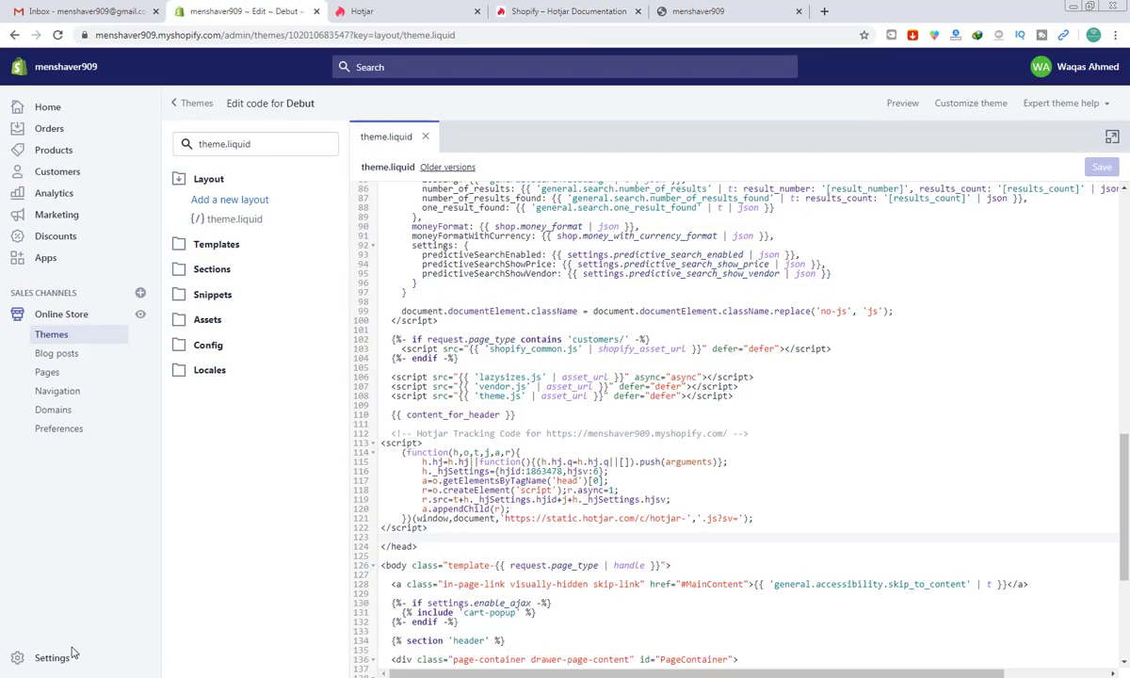
{"action": "left_click", "coordinate": [25, 657]}
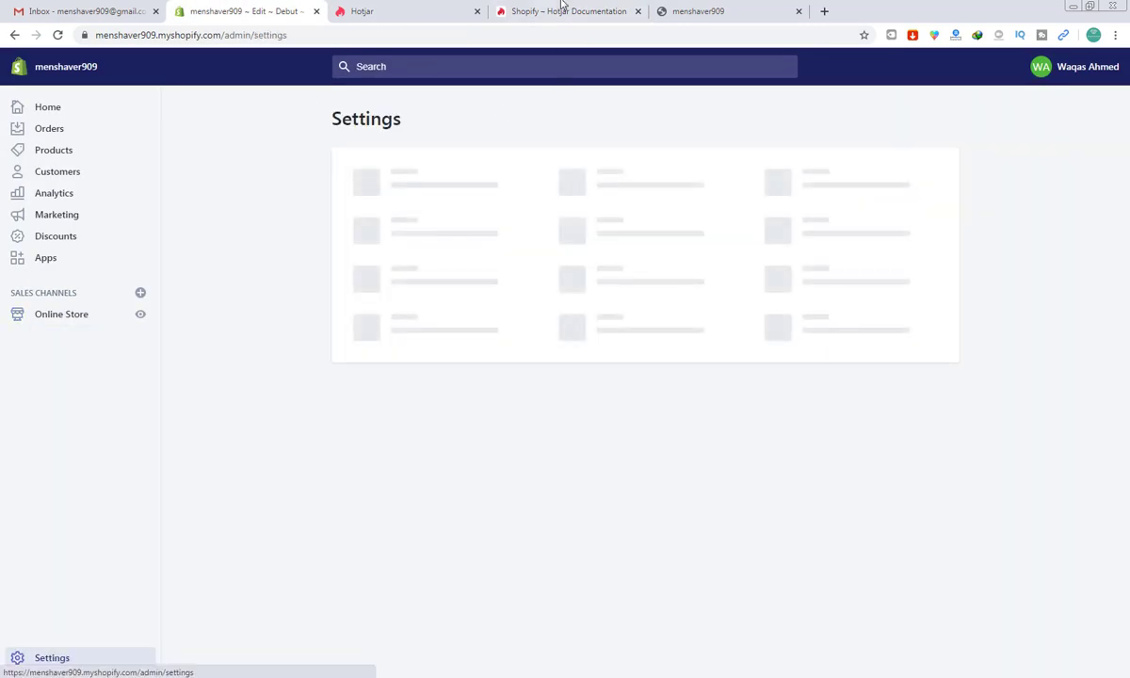
Step: Check the guide, then open Shopify's Checkout settings
{"action": "left_click", "coordinate": [563, 12]}
{"action": "scroll", "coordinate": [562, 339], "scroll_direction": "down", "scroll_amount": 7}
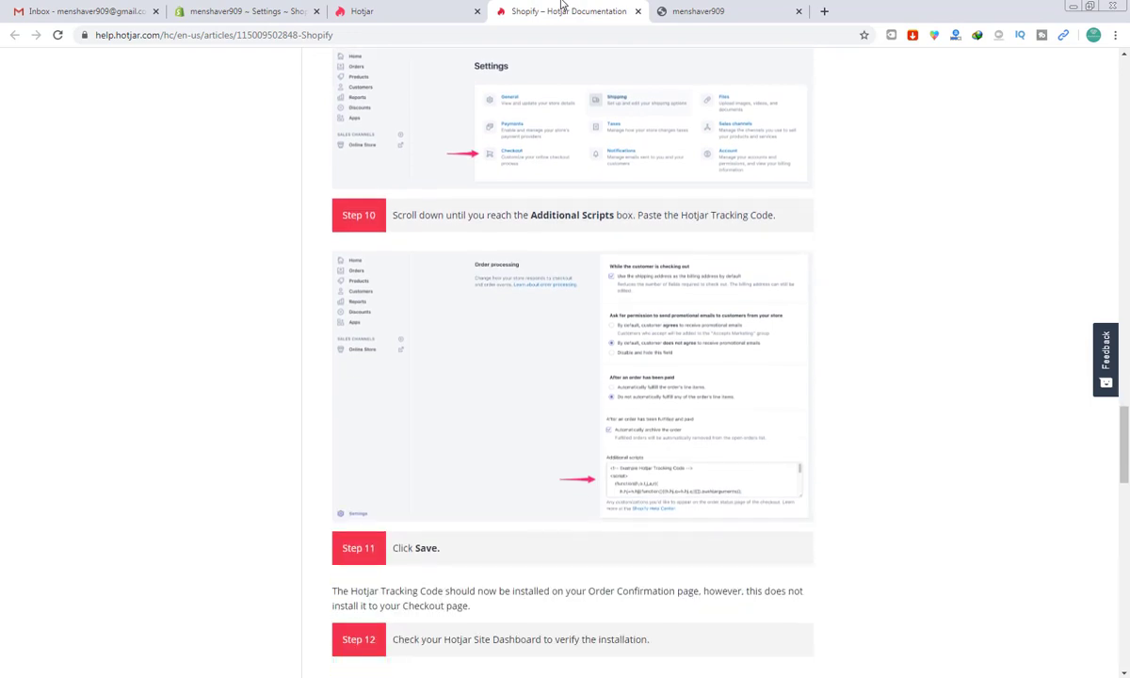
{"action": "left_click", "coordinate": [262, 11]}
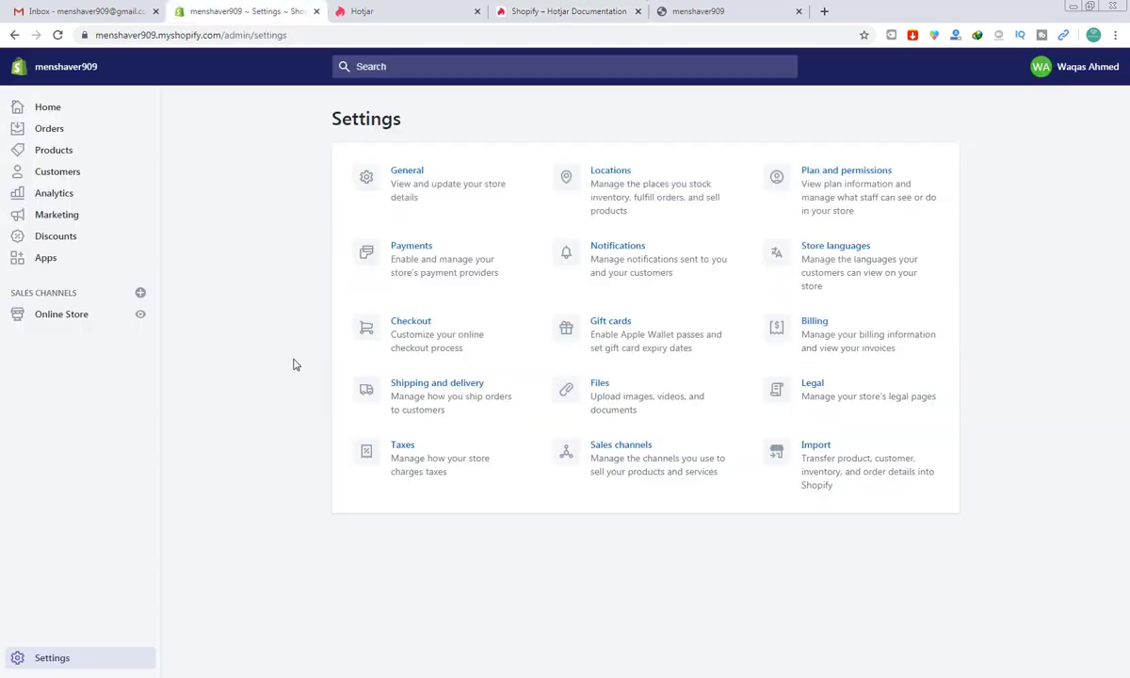
{"action": "left_click", "coordinate": [404, 323]}
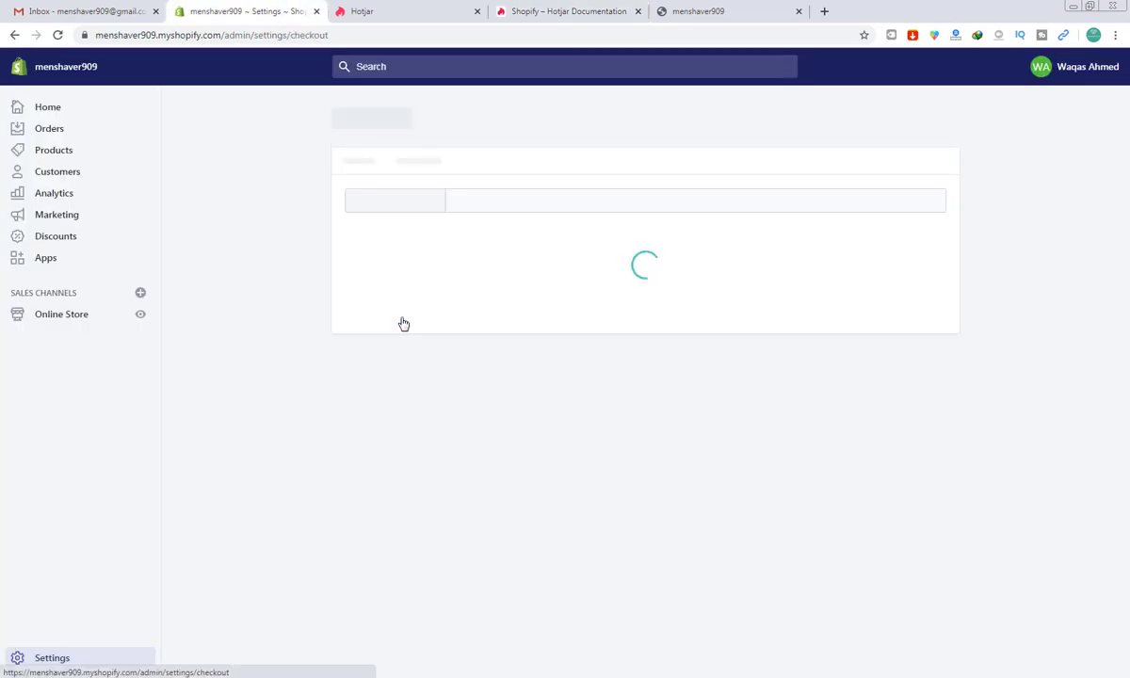
Step: Review the guide's instructions for adding the tracking code to checkout
{"action": "left_click", "coordinate": [595, 8]}
{"action": "scroll", "coordinate": [596, 7], "scroll_direction": "down", "scroll_amount": 2}
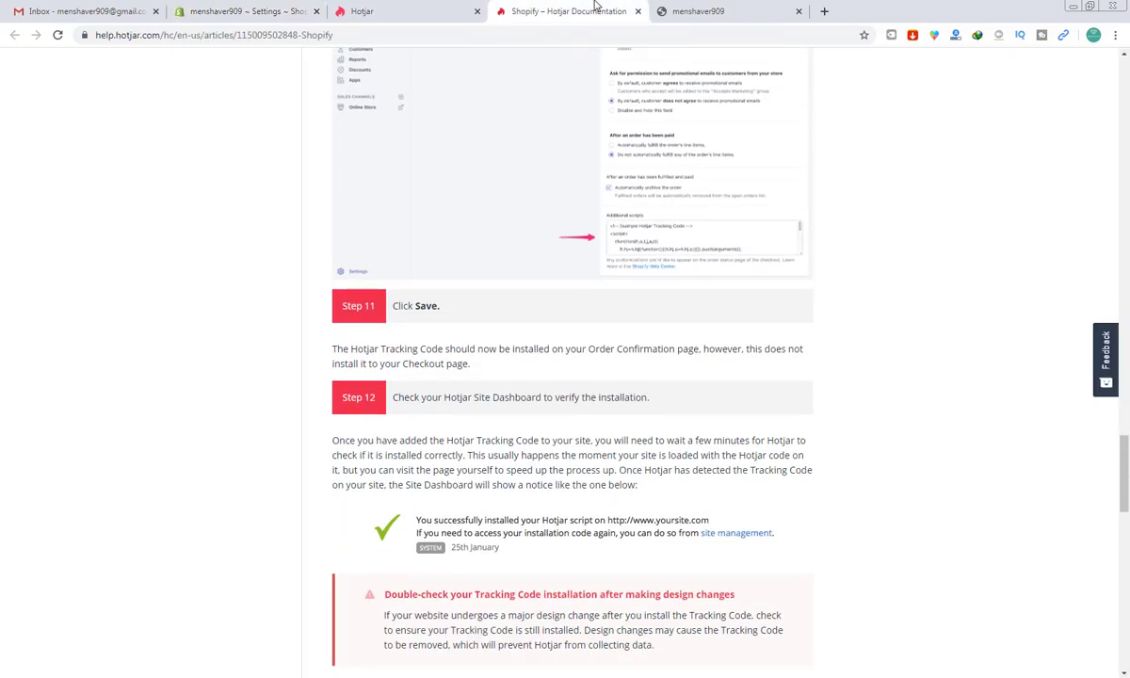
{"action": "scroll", "coordinate": [595, 8], "scroll_direction": "up", "scroll_amount": 3}
{"action": "scroll", "coordinate": [596, 7], "scroll_direction": "down", "scroll_amount": 1}
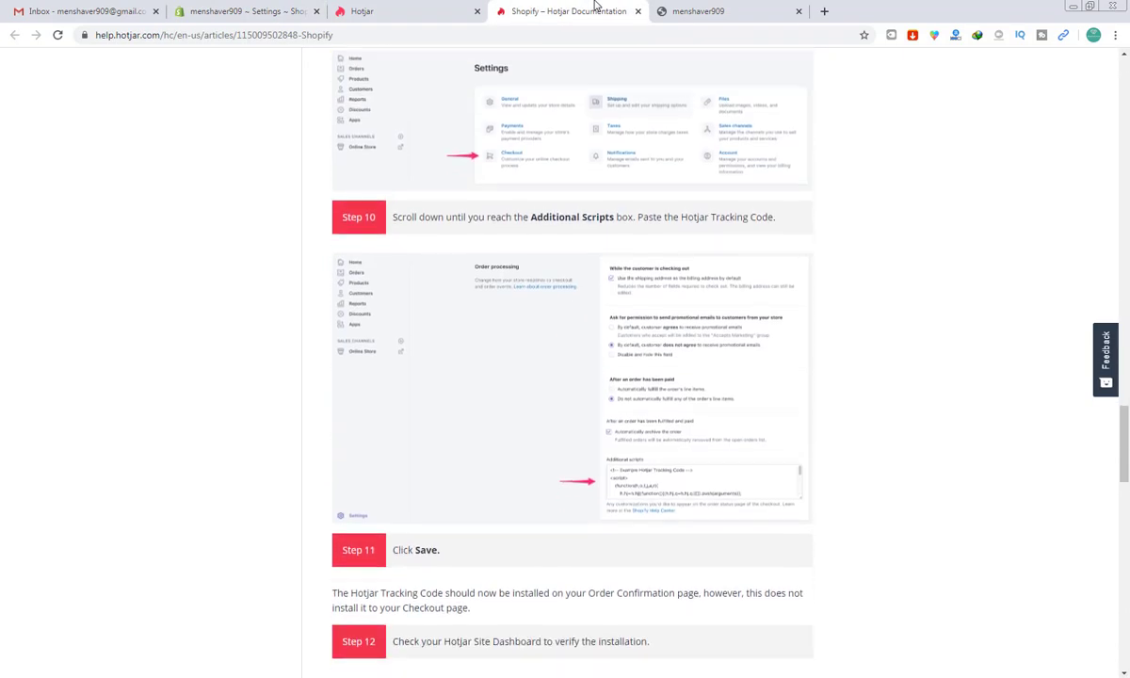
{"action": "scroll", "coordinate": [596, 8], "scroll_direction": "down", "scroll_amount": 3}
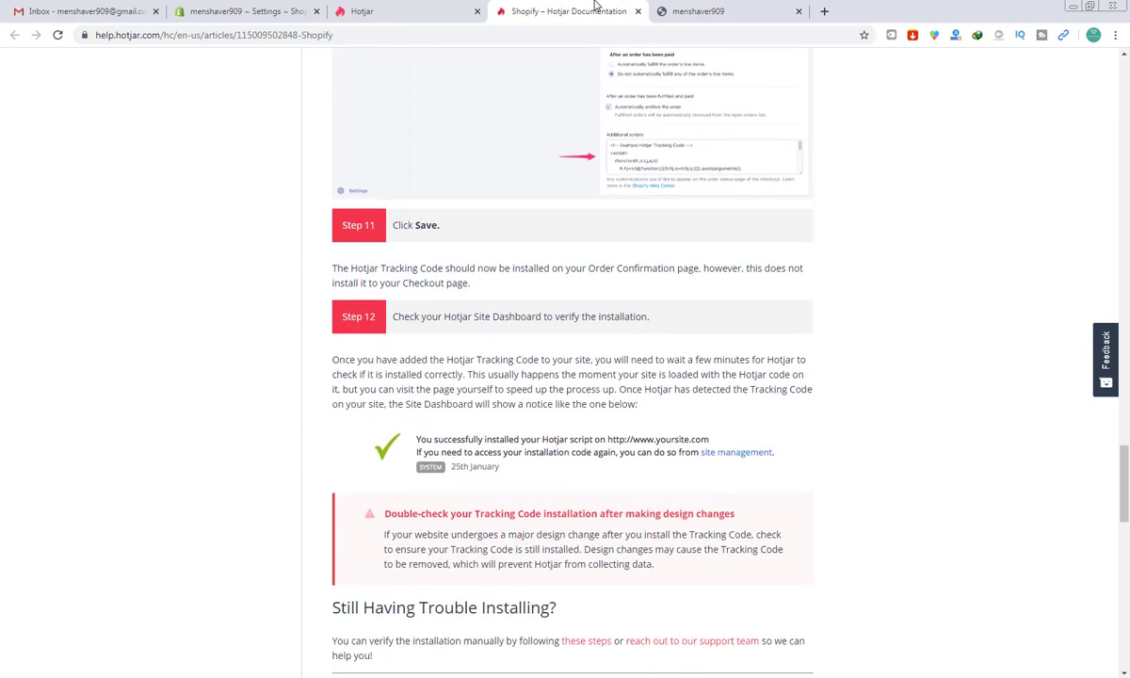
{"action": "scroll", "coordinate": [595, 7], "scroll_direction": "up", "scroll_amount": 2}
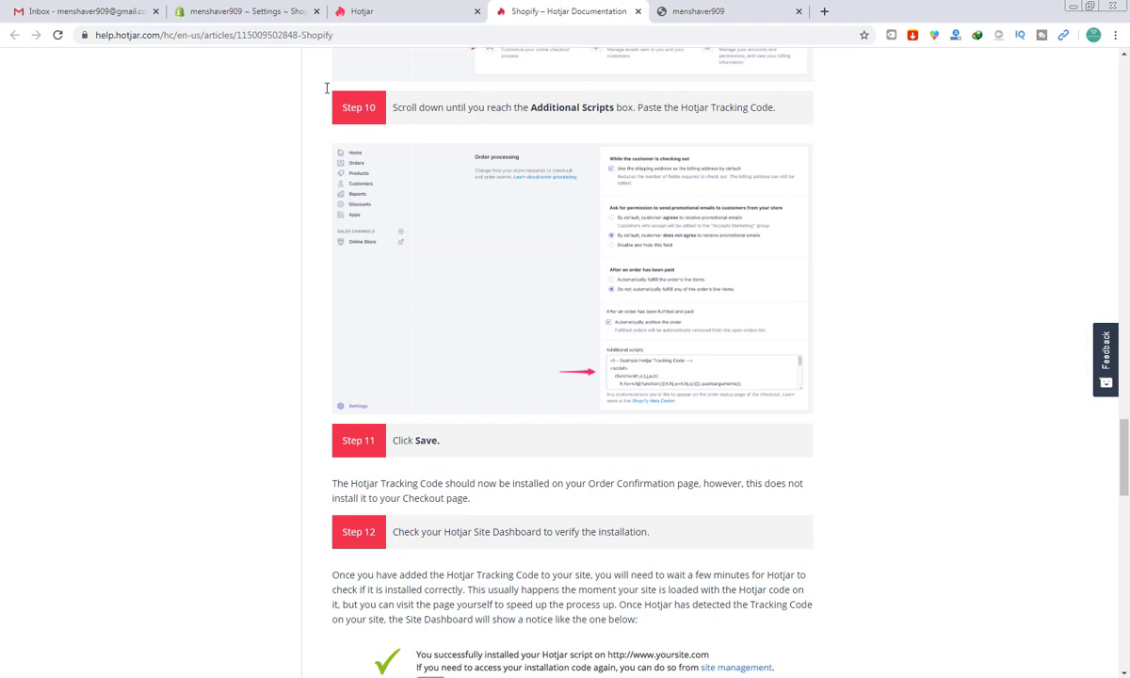
Step: Paste the Hotjar tracking code into Checkout's Additional scripts, save, and return to admin Home
{"action": "left_click", "coordinate": [243, 11]}
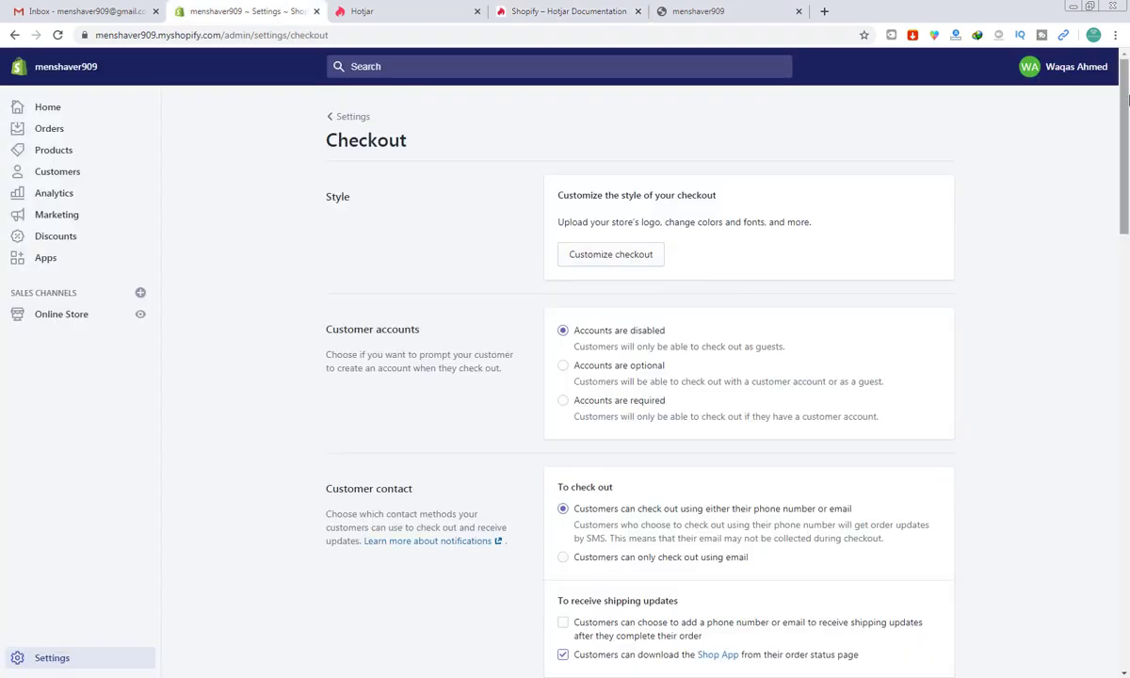
{"action": "left_click_drag", "start_coordinate": [1123, 141], "coordinate": [1117, 591]}
{"action": "scroll", "coordinate": [1056, 494], "scroll_direction": "up", "scroll_amount": 3}
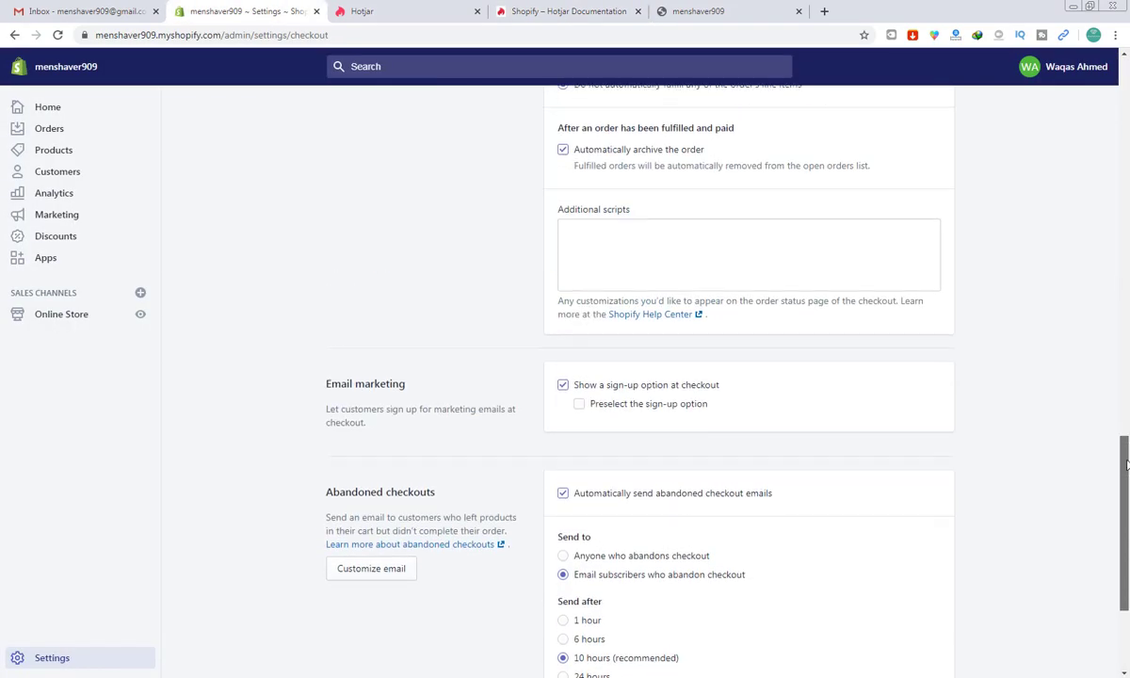
{"action": "left_click", "coordinate": [749, 370]}
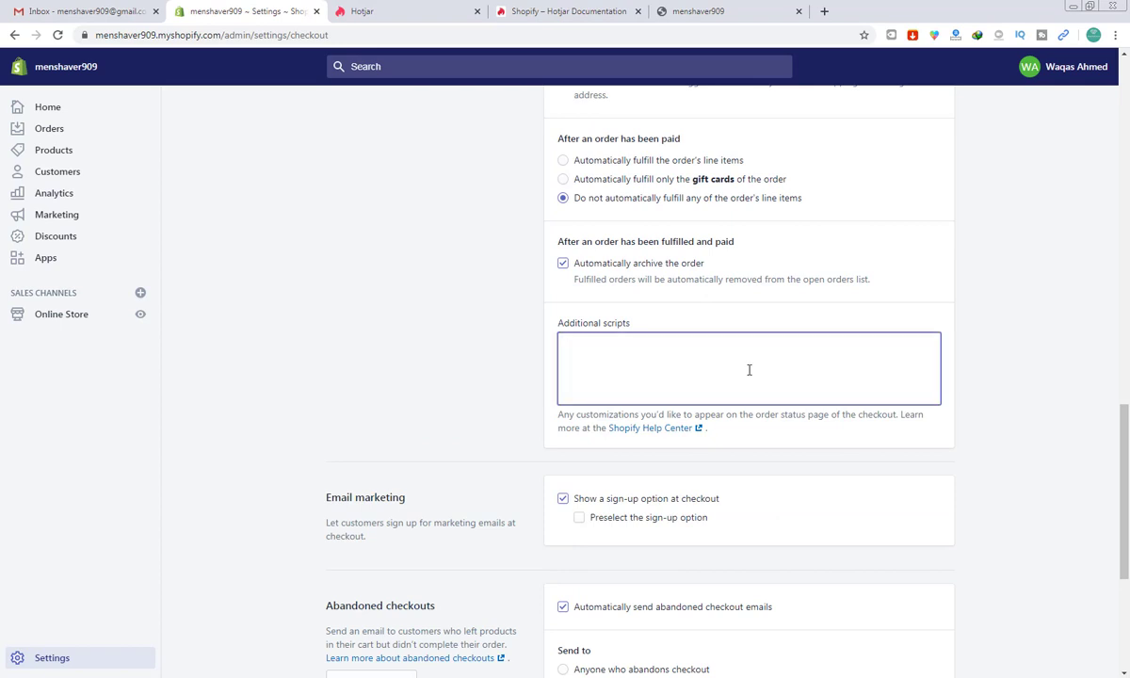
{"action": "type", "text": "<!-- Hotjar Tracking Code for https://menshaver909.myshopify.com/ --> <script>     (function(h,o,t,j,a,r){         h.hj=h.hj||function(){(h.hj.q=h.hj.q||[]).push(arguments)};         h._hjSettings={hjid:1863478,hjsv:6};         a=o.getElementsByTagName('head')[0];         r=o.createElement('script');r.async=1;         r.src=t+h._hjSettings.hjid+j+h._hjSettings.hjsv;         a.appendChild(r);     })(window,document,'https://static.hotjar.com/c/hotjar-','.js?sv='); </script>"}
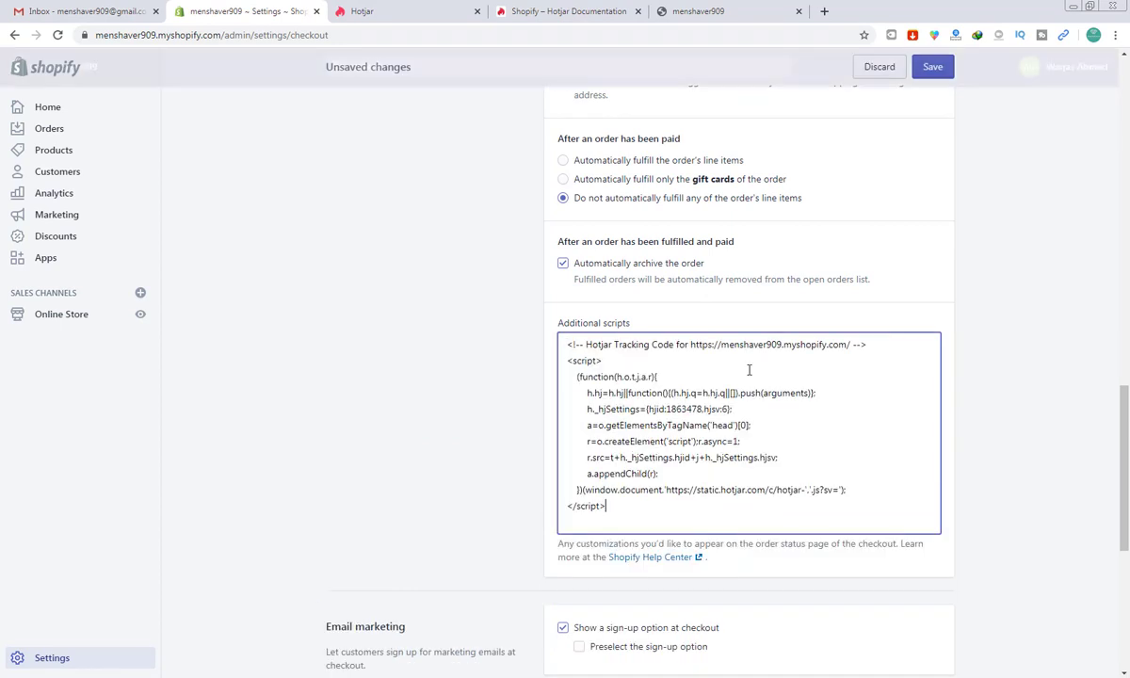
{"action": "left_click", "coordinate": [939, 74]}
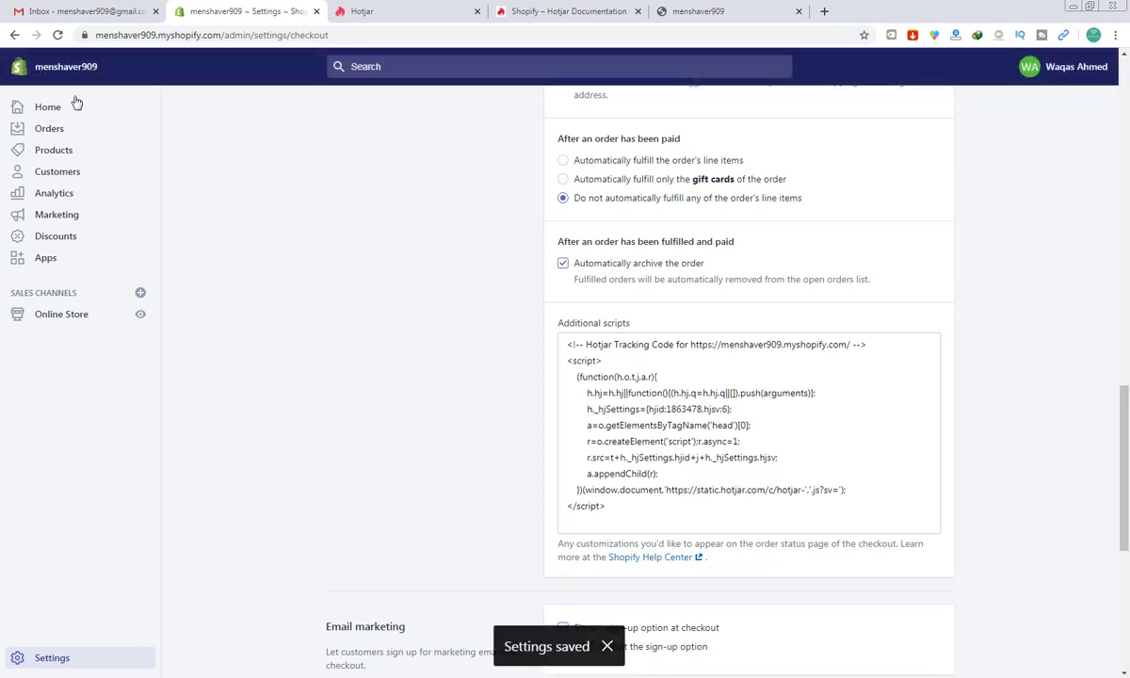
{"action": "left_click", "coordinate": [41, 113]}
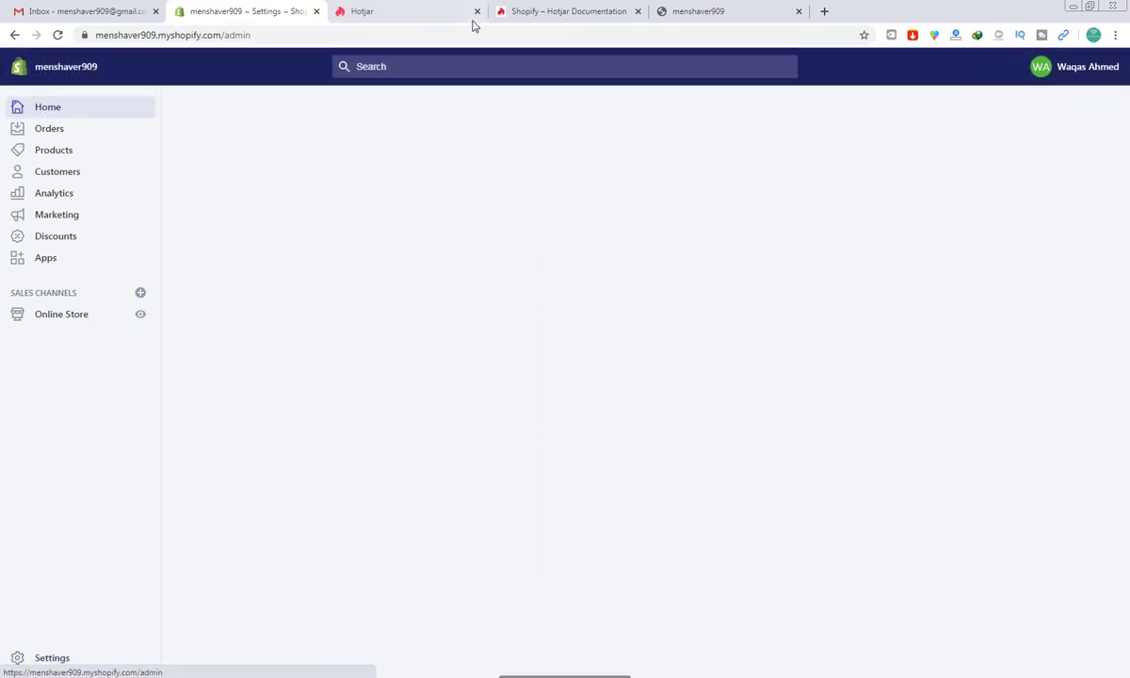
Step: Run Hotjar's Verify Installation check for the menshaver909 store and close the confirmation popup
{"action": "left_click", "coordinate": [543, 7]}
{"action": "key", "text": "Down"}
{"action": "key", "text": "Down"}
{"action": "key", "text": "Down"}
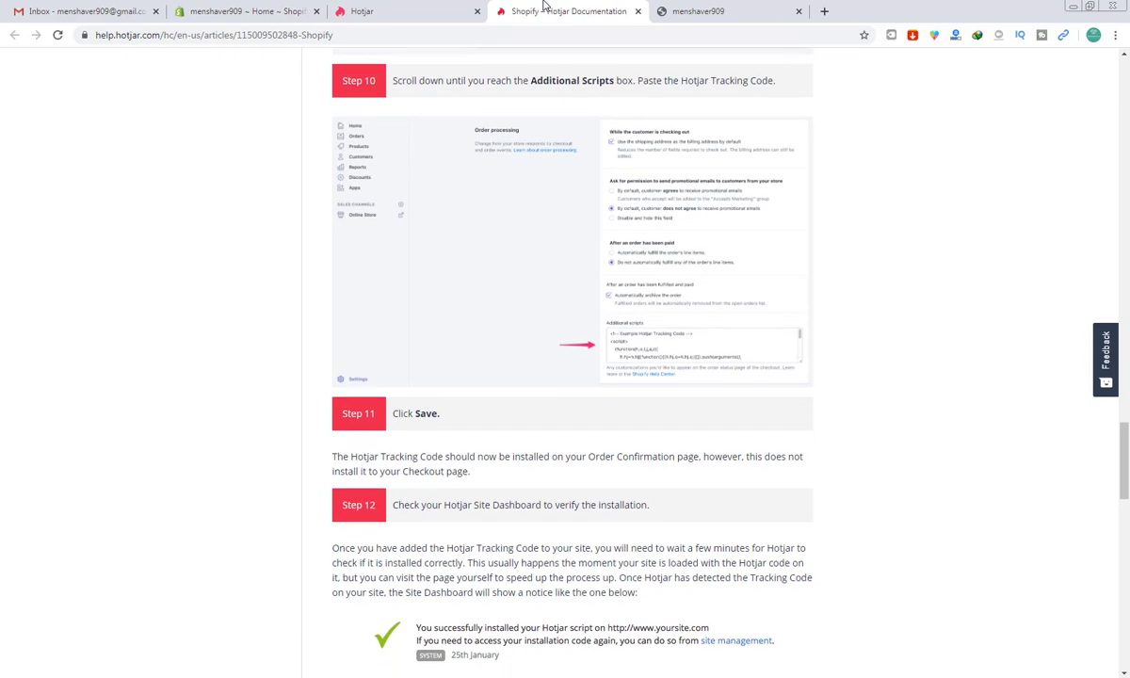
{"action": "key", "text": "Down"}
{"action": "key", "text": "Down"}
{"action": "key", "text": "Down"}
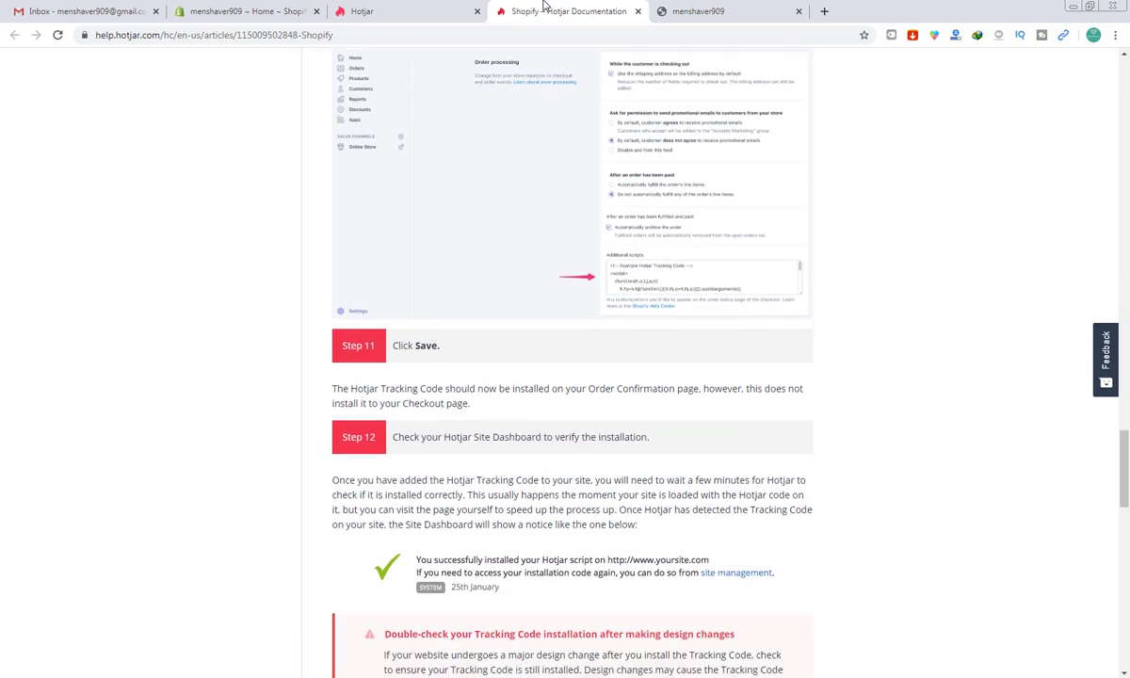
{"action": "left_click", "coordinate": [424, 10]}
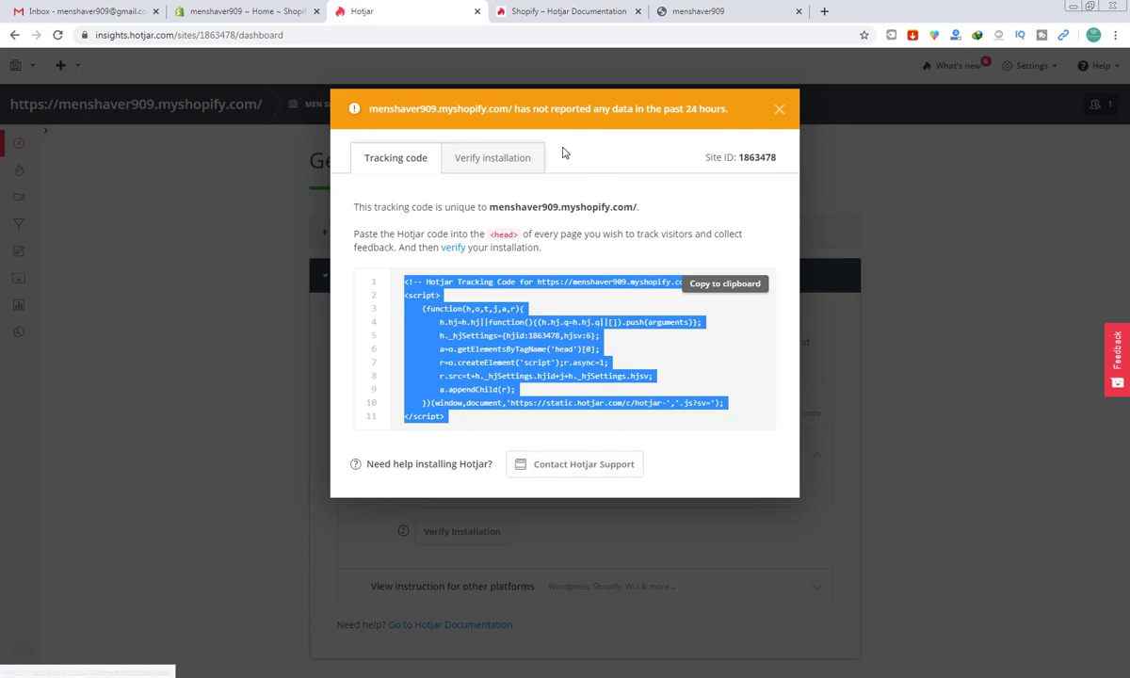
{"action": "left_click", "coordinate": [508, 156]}
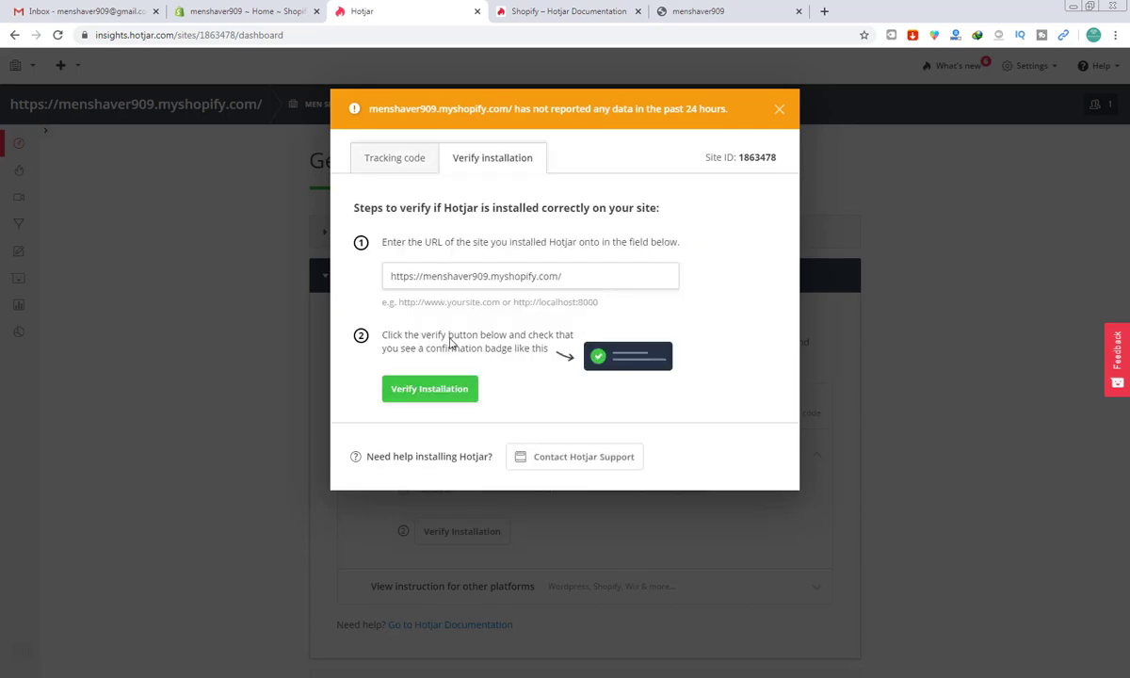
{"action": "left_click", "coordinate": [442, 390]}
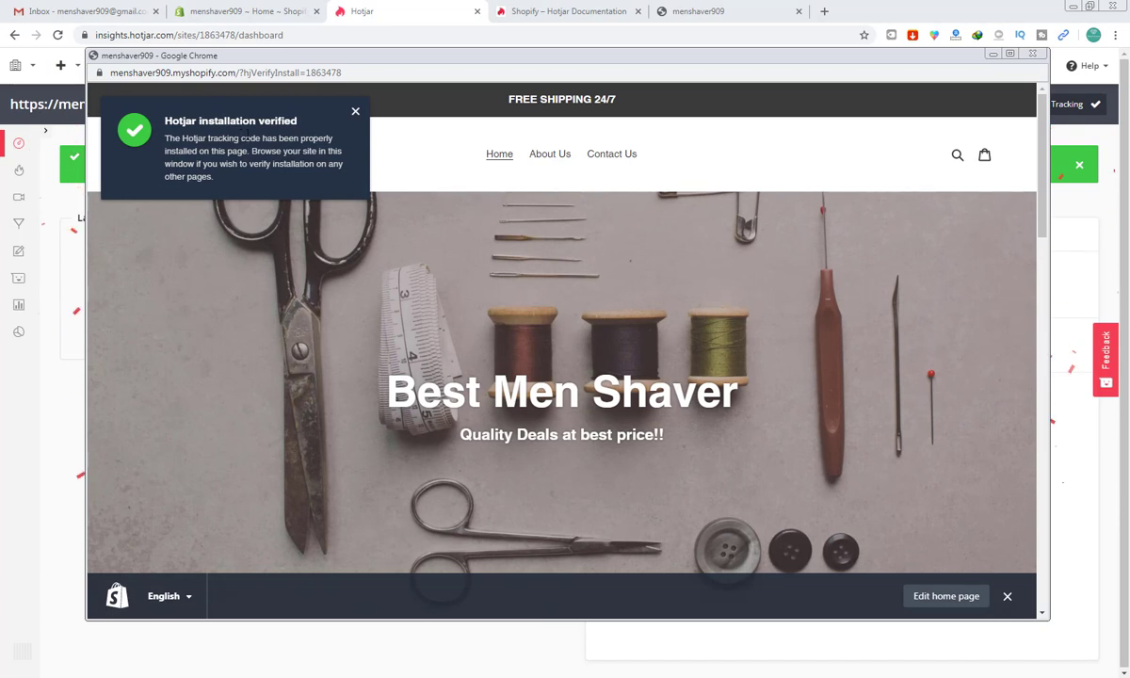
{"action": "left_click", "coordinate": [1031, 54]}
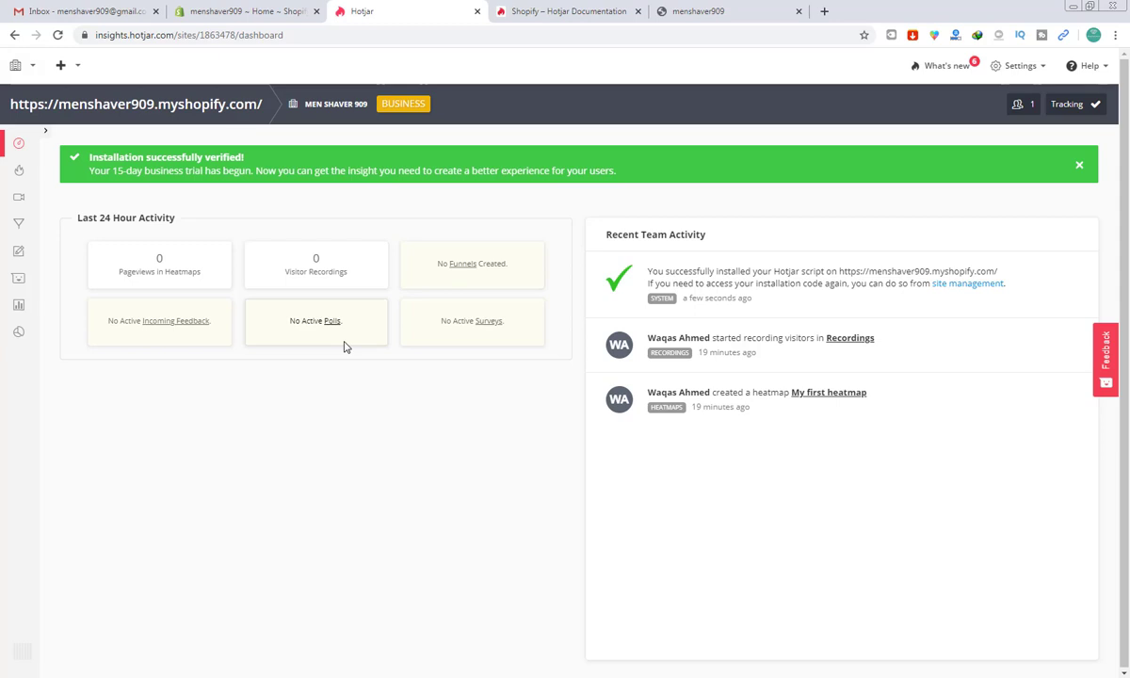
{"action": "left_click", "coordinate": [763, 19]}
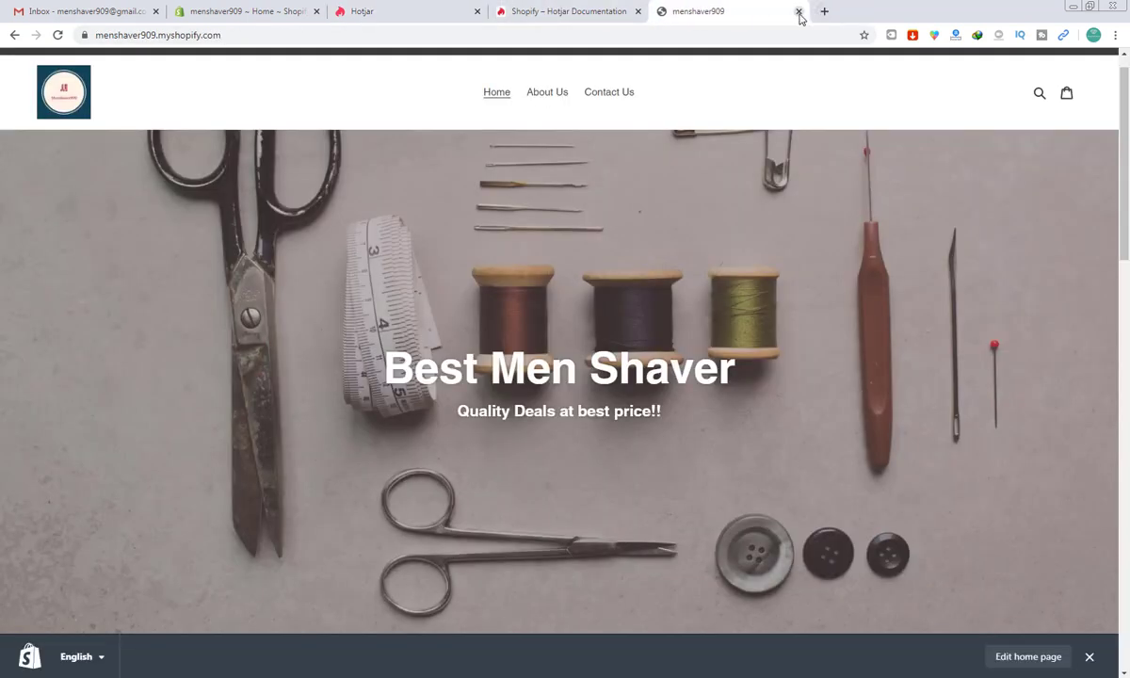
Step: Reopen the store homepage in a fresh browser tab
{"action": "left_click", "coordinate": [800, 15]}
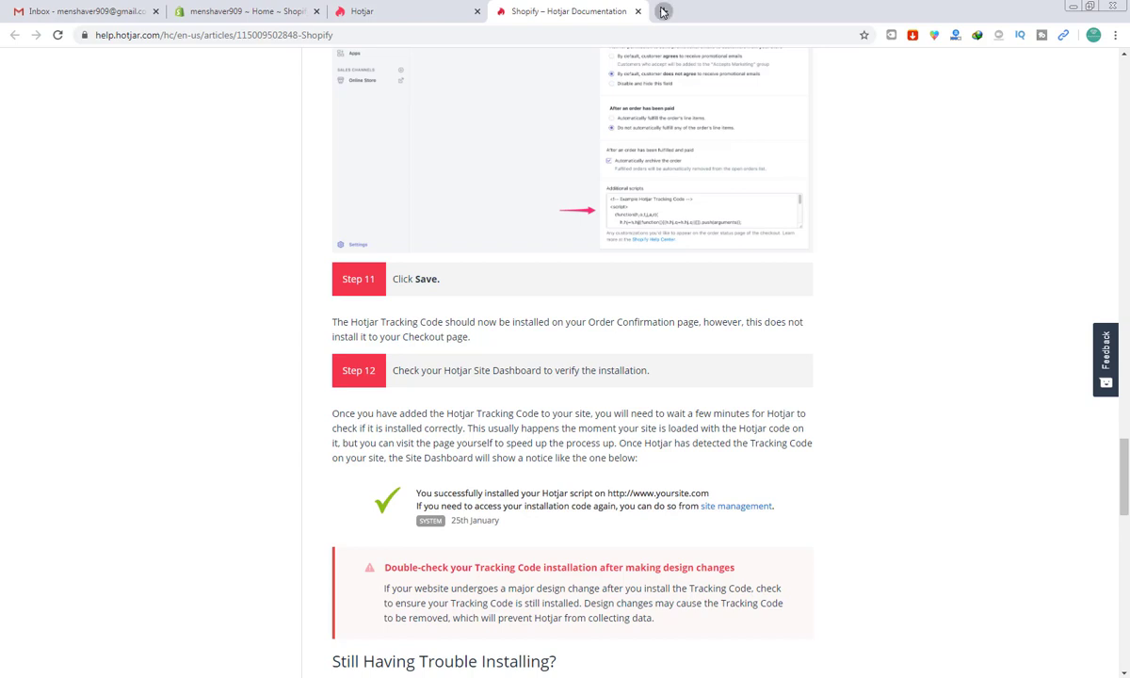
{"action": "left_click", "coordinate": [662, 12]}
{"action": "type", "text": "men"}
{"action": "key", "text": "Right"}
{"action": "key", "text": "Return"}
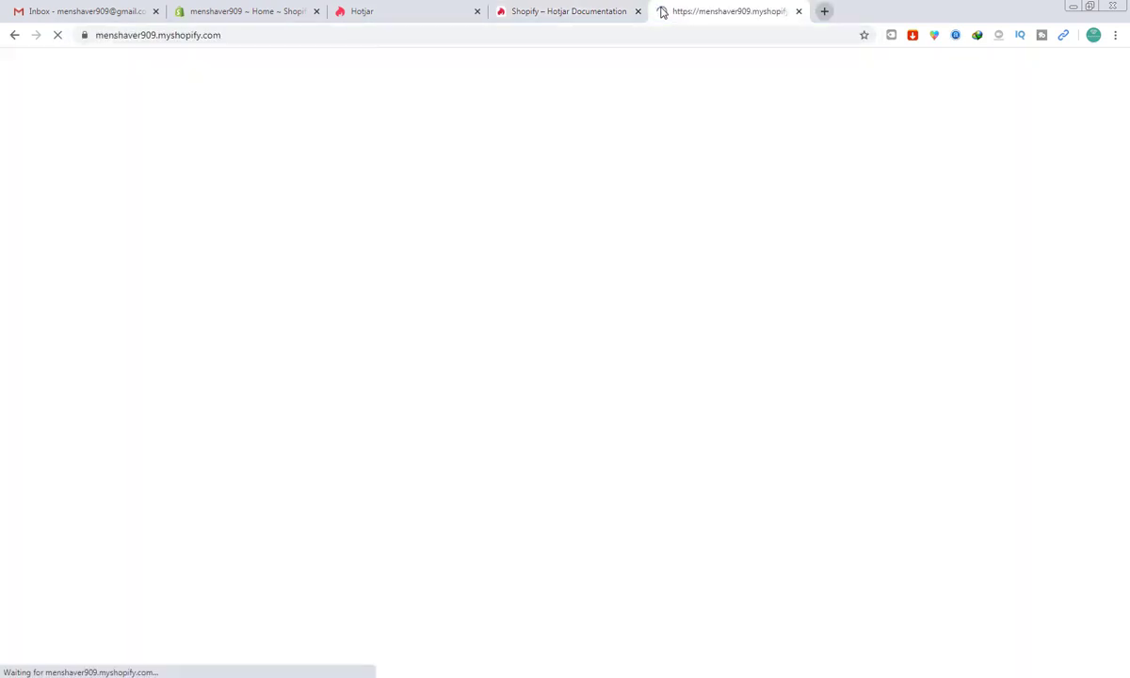
Step: Visit About Us, Contact Us and Home, then add the Men Electric Shaver to the cart
{"action": "left_click", "coordinate": [537, 127]}
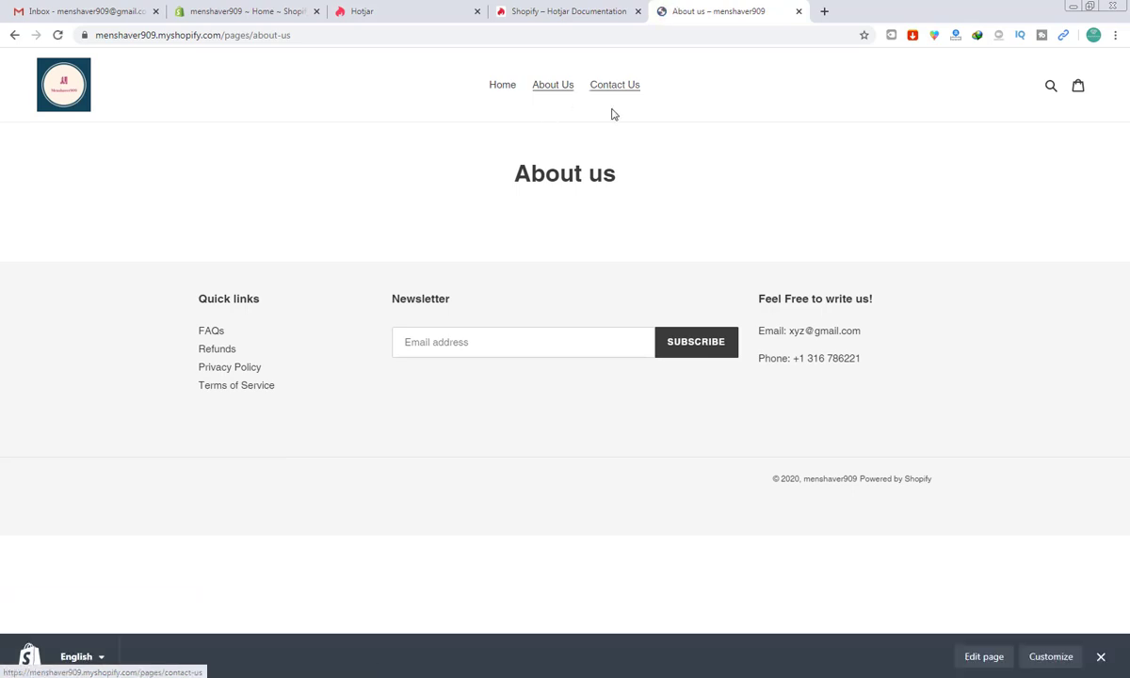
{"action": "left_click", "coordinate": [633, 95]}
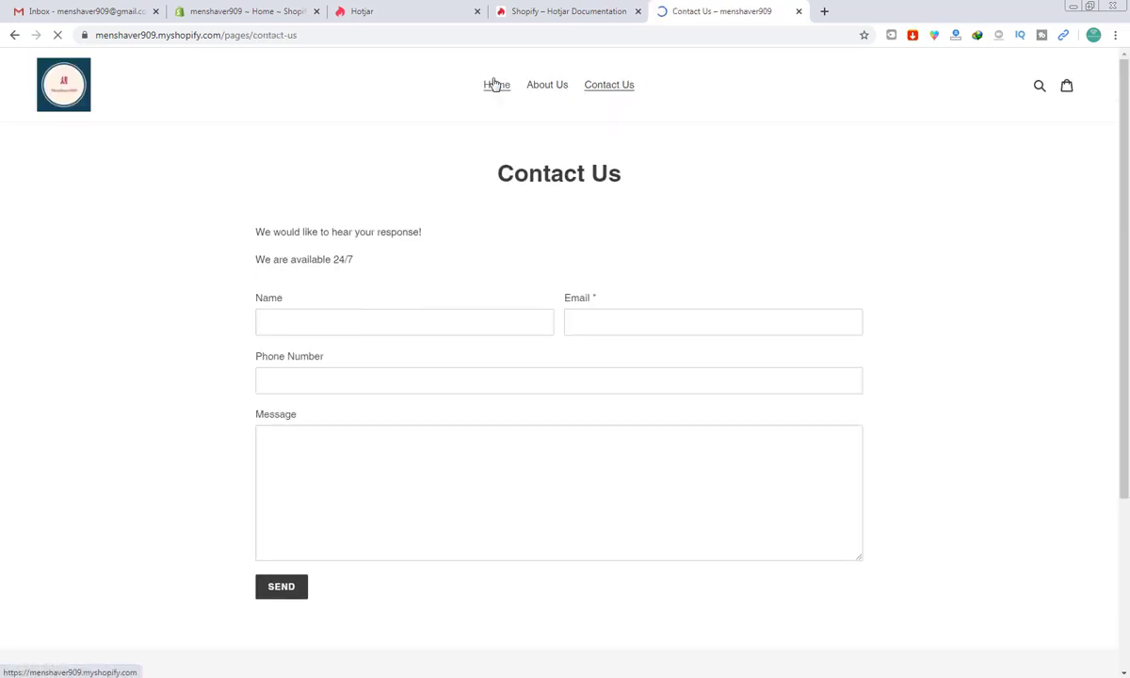
{"action": "left_click", "coordinate": [496, 85]}
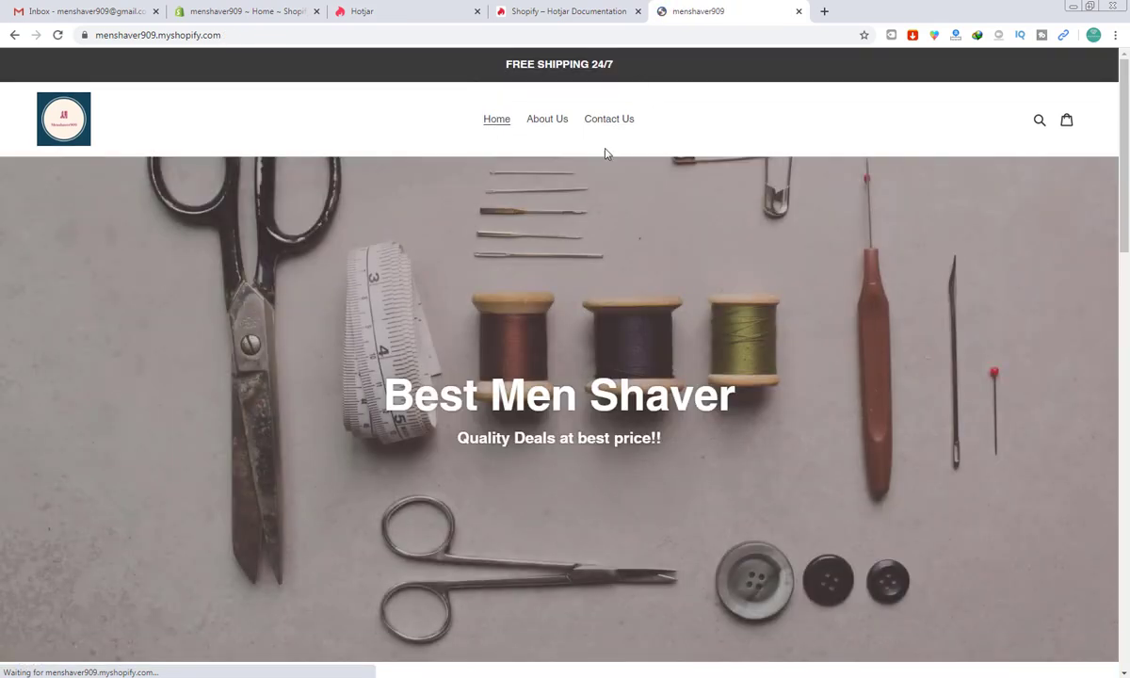
{"action": "scroll", "coordinate": [548, 422], "scroll_direction": "down", "scroll_amount": 1}
{"action": "scroll", "coordinate": [548, 422], "scroll_direction": "down", "scroll_amount": 8}
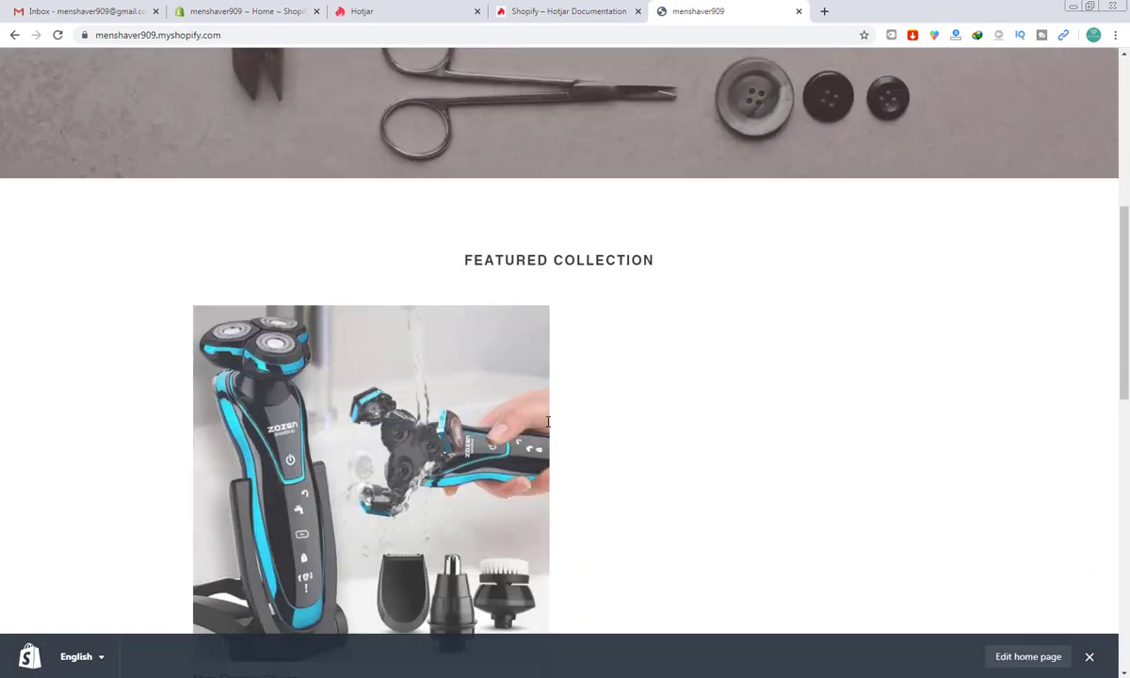
{"action": "left_click", "coordinate": [383, 212]}
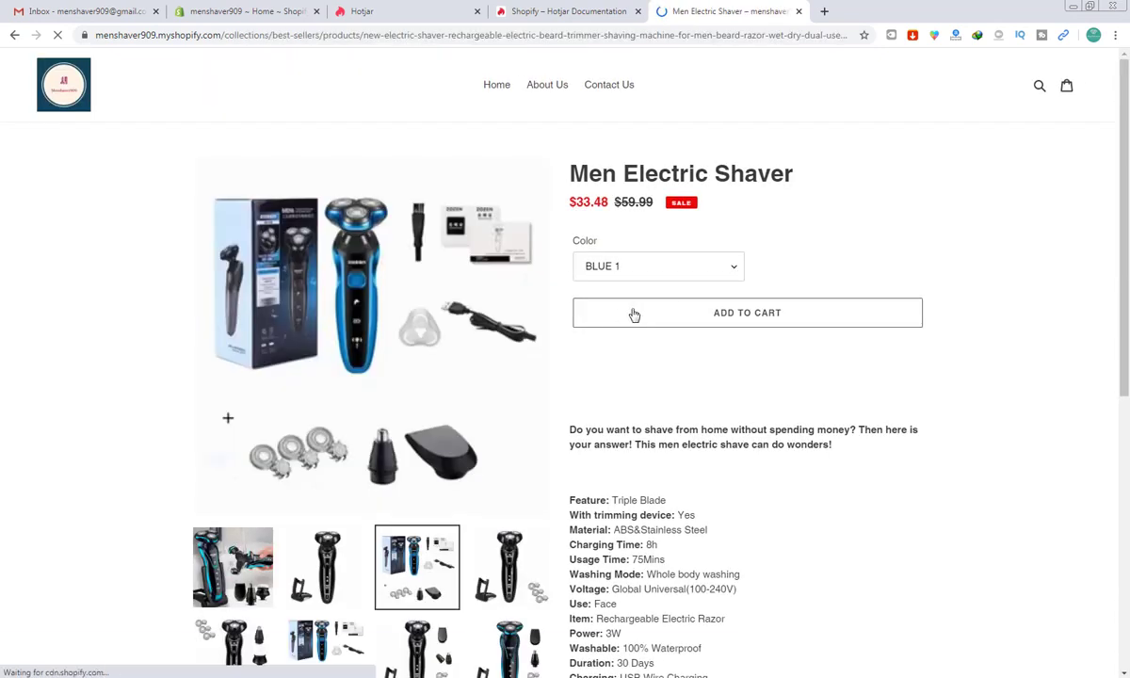
{"action": "left_click", "coordinate": [664, 317]}
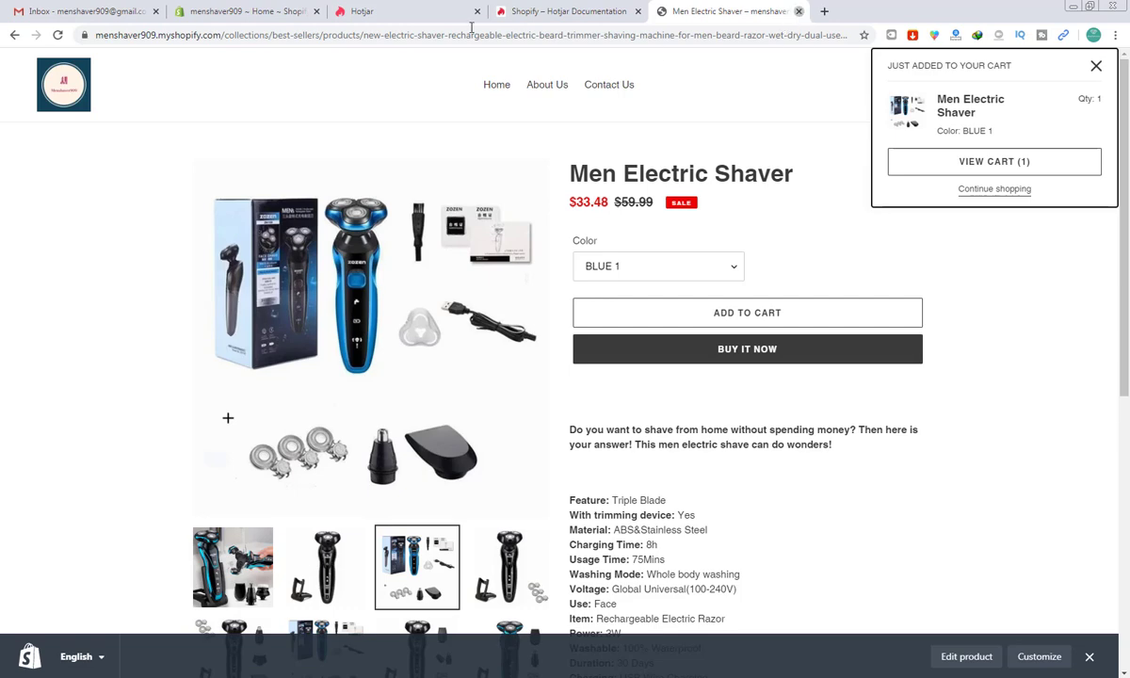
{"action": "left_click", "coordinate": [799, 11]}
{"action": "left_click", "coordinate": [396, 10]}
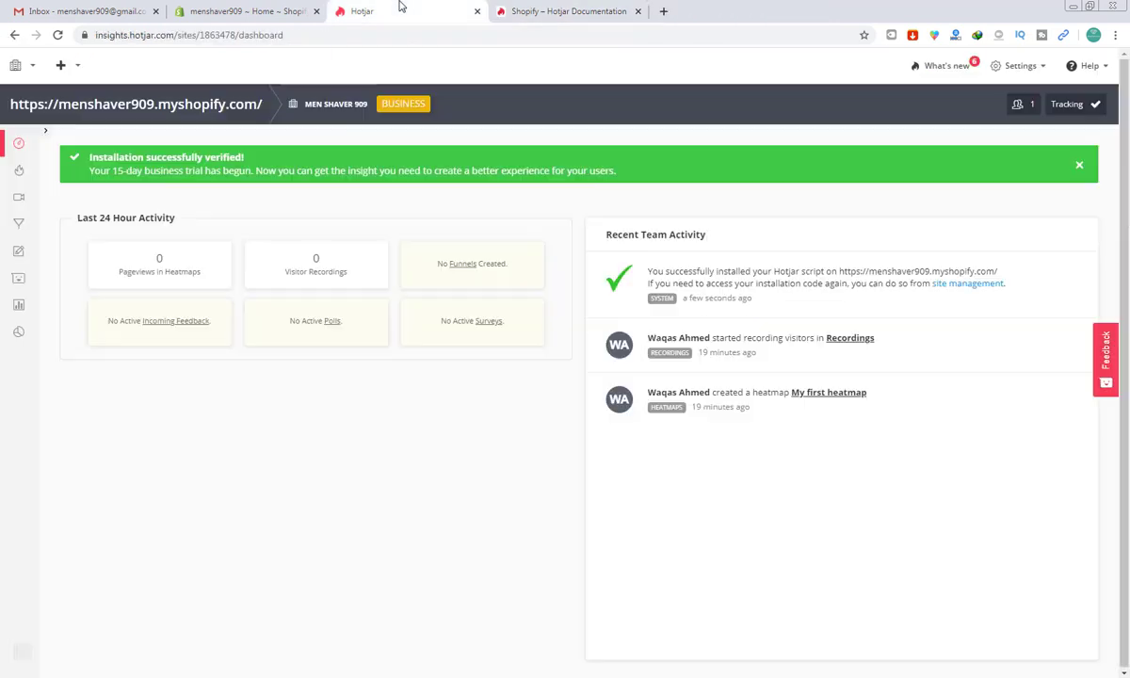
Step: Reload the dashboard, dismiss the organization details form, and open Settings > Plans & Billing
{"action": "left_click", "coordinate": [57, 35]}
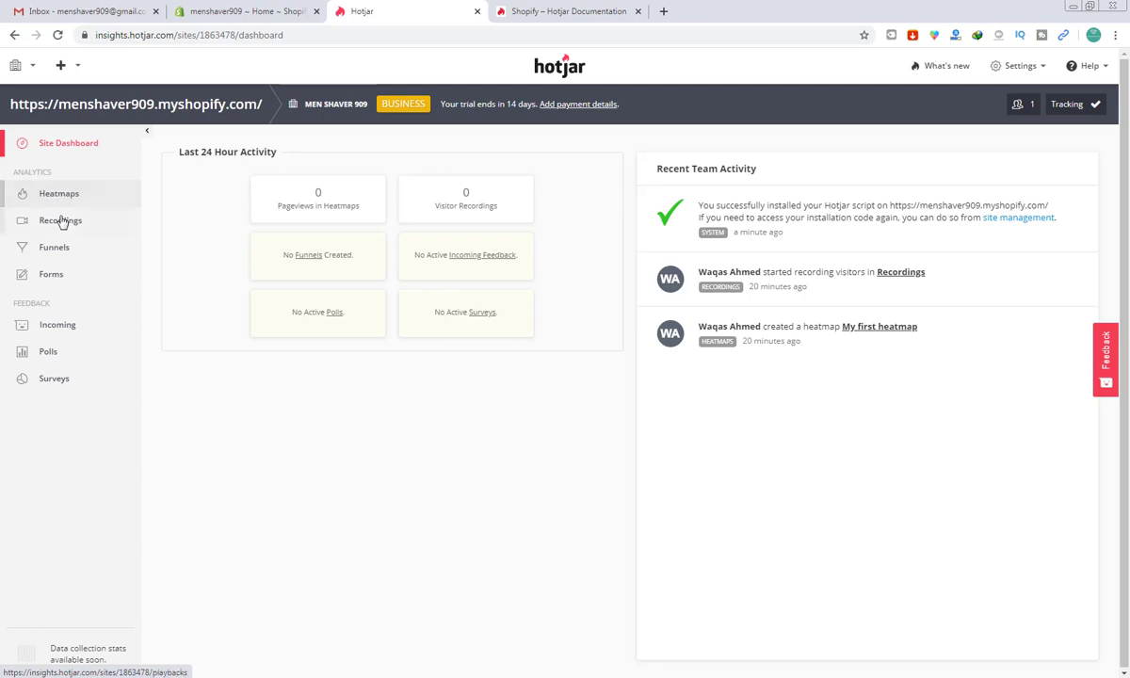
{"action": "left_click", "coordinate": [60, 222]}
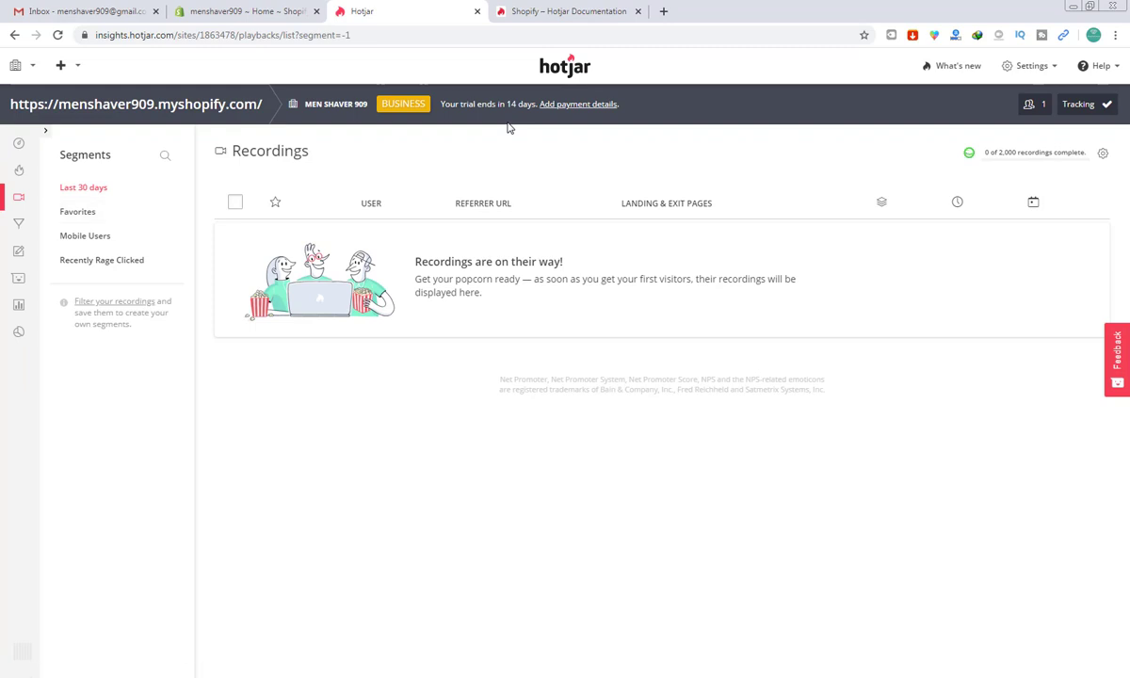
{"action": "mouse_move", "coordinate": [1003, 164]}
{"action": "mouse_move", "coordinate": [1025, 146]}
{"action": "left_click", "coordinate": [578, 105]}
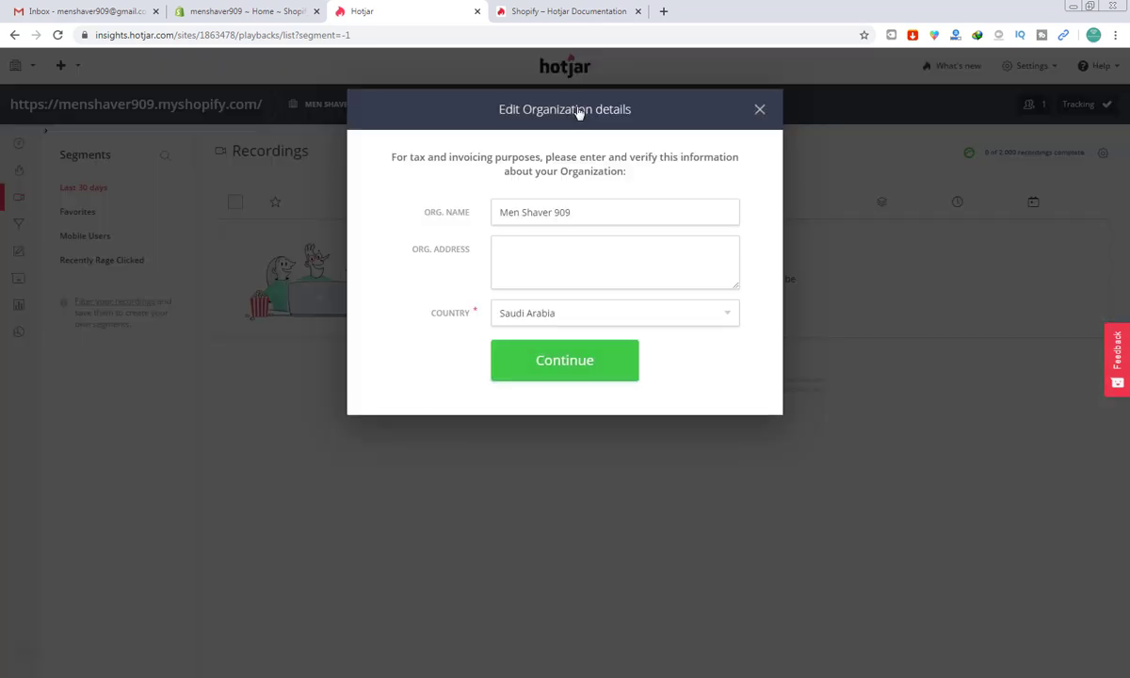
{"action": "left_click", "coordinate": [759, 110]}
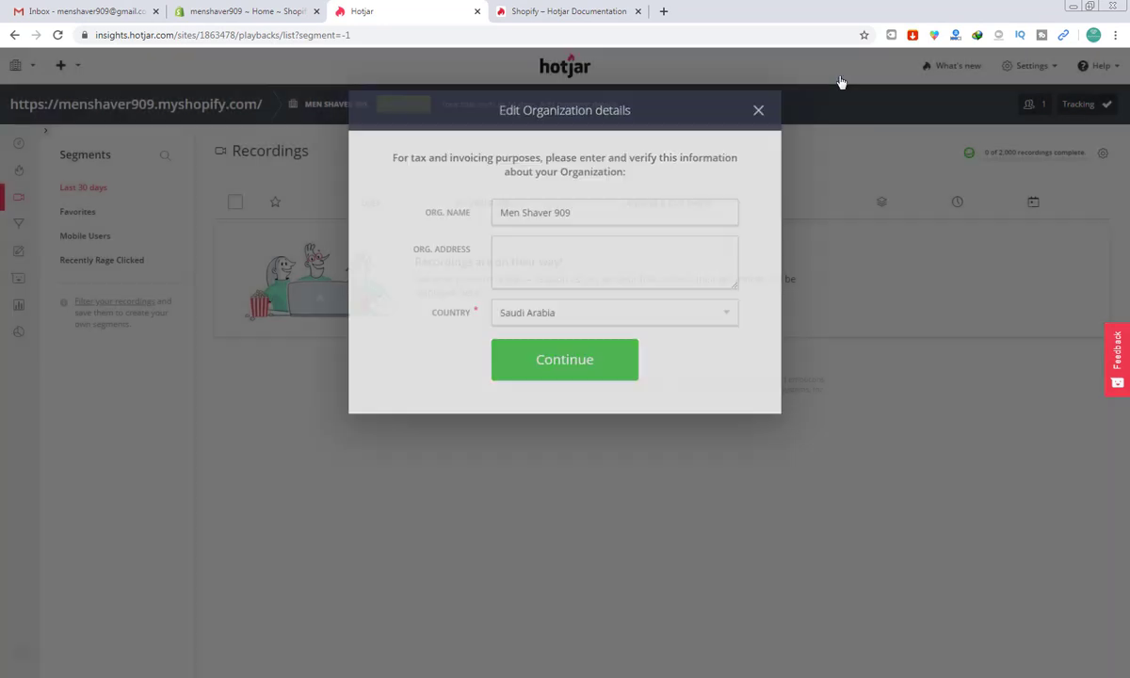
{"action": "left_click", "coordinate": [1049, 68]}
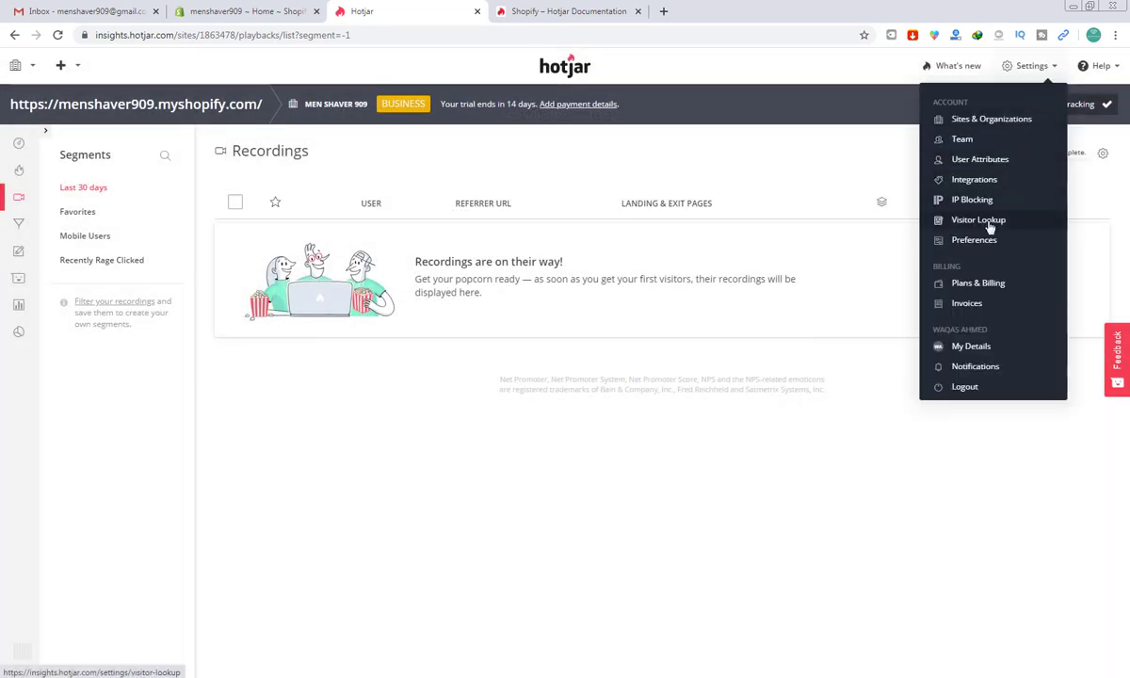
{"action": "left_click", "coordinate": [970, 283]}
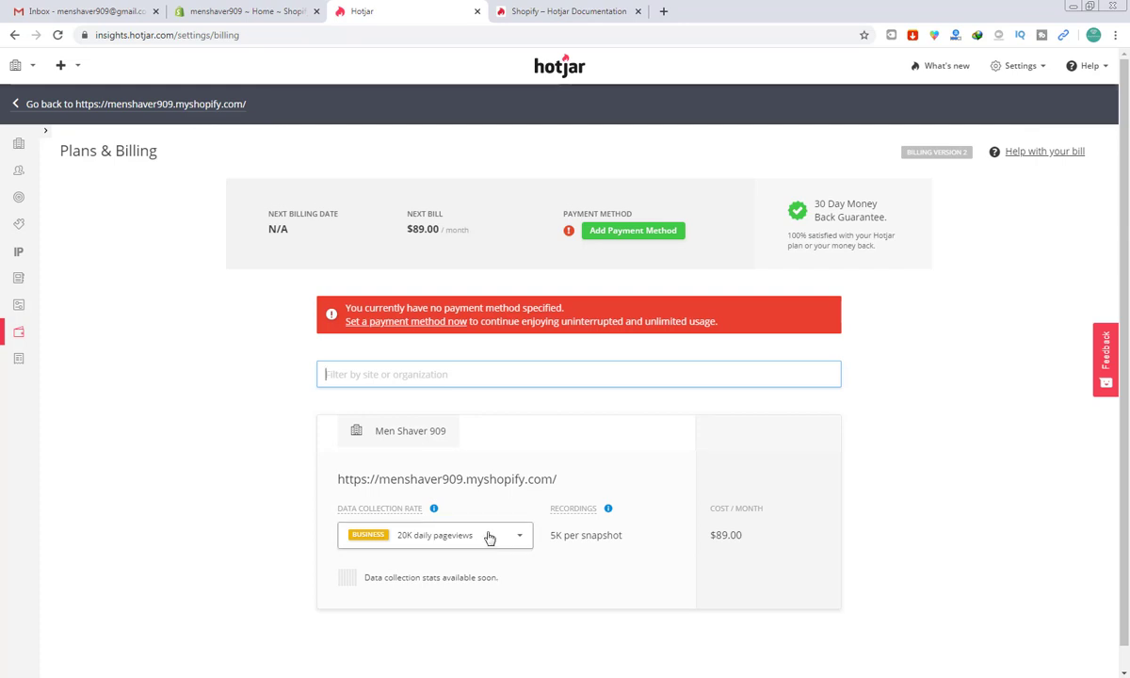
Step: Set the Data Collection Rate to Basic 2,000 daily pageviews and apply the plan update
{"action": "left_click", "coordinate": [489, 538]}
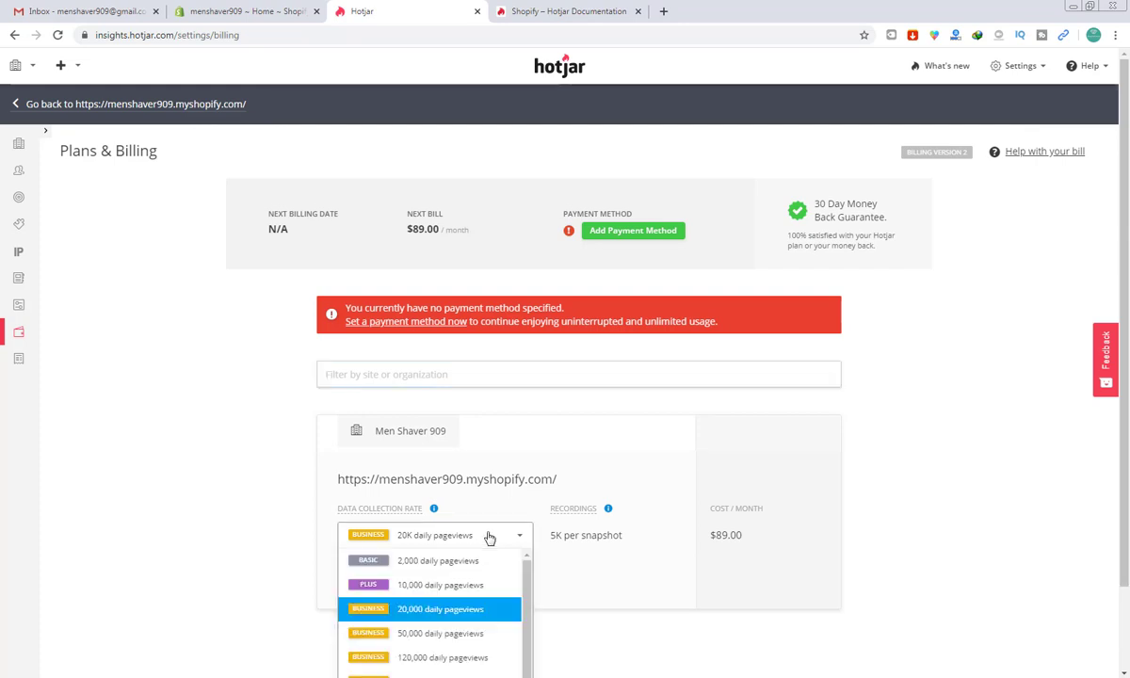
{"action": "left_click", "coordinate": [459, 565]}
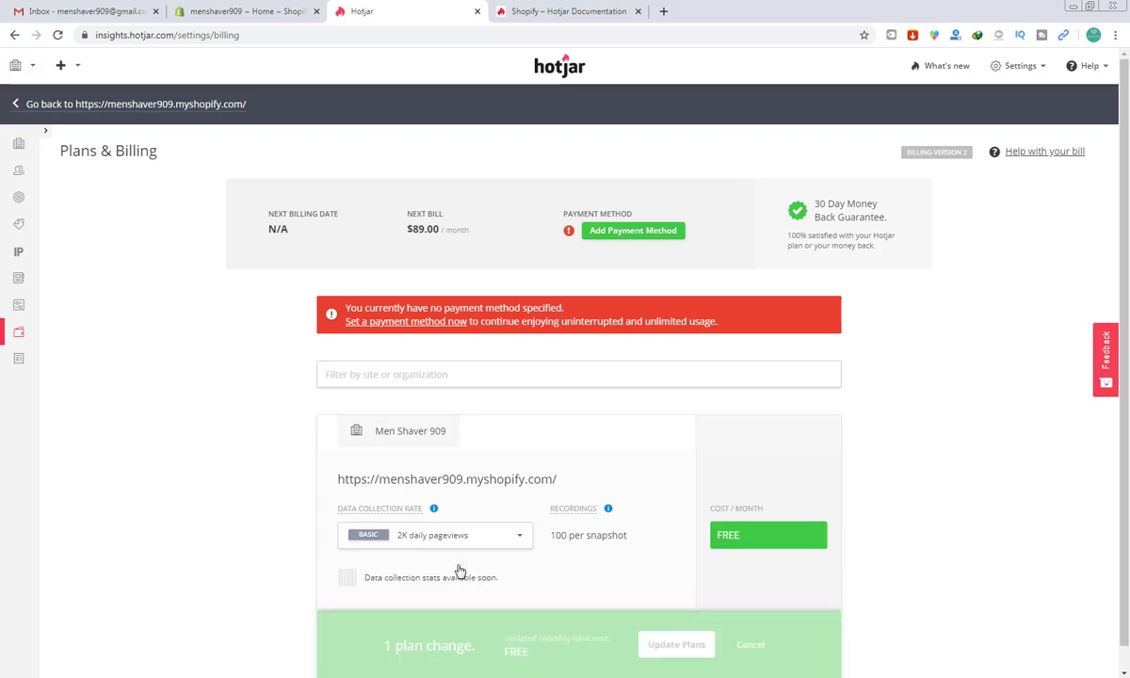
{"action": "left_click", "coordinate": [458, 544]}
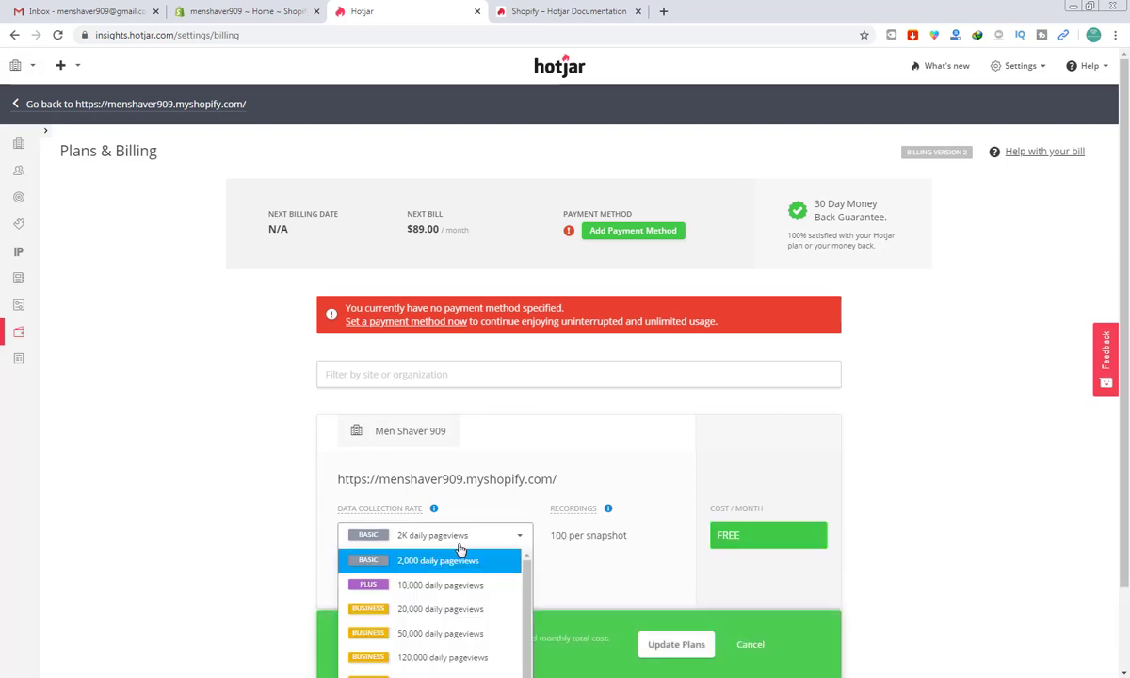
{"action": "left_click", "coordinate": [451, 536]}
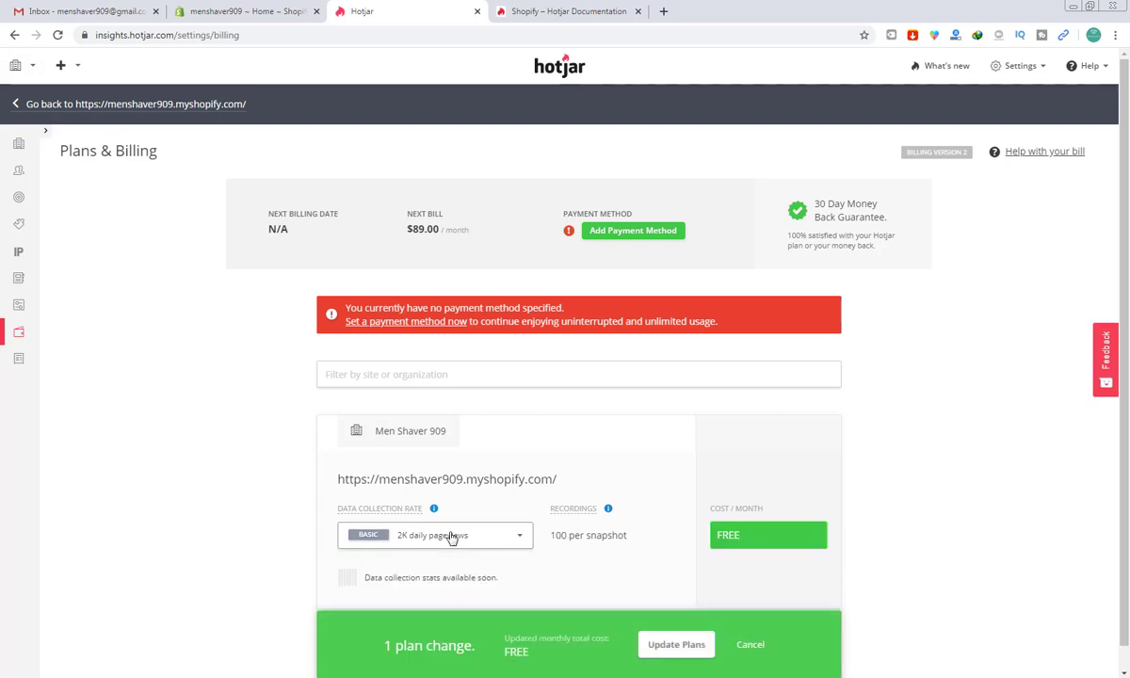
{"action": "left_click", "coordinate": [455, 543]}
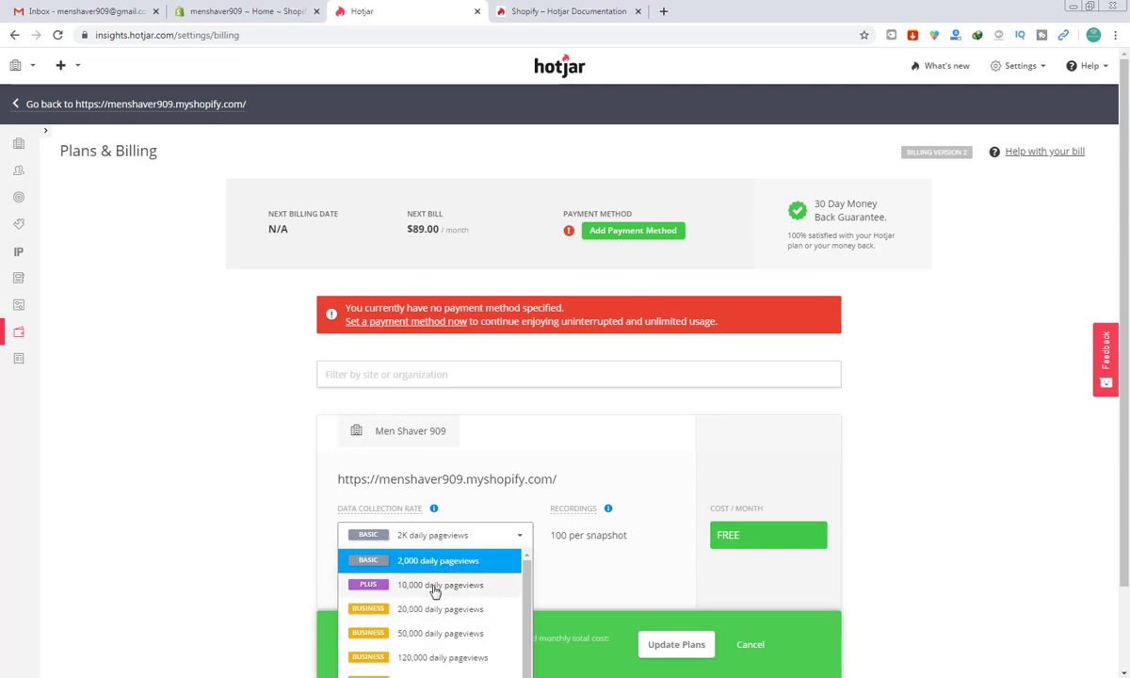
{"action": "left_click", "coordinate": [435, 586]}
{"action": "left_click", "coordinate": [446, 540]}
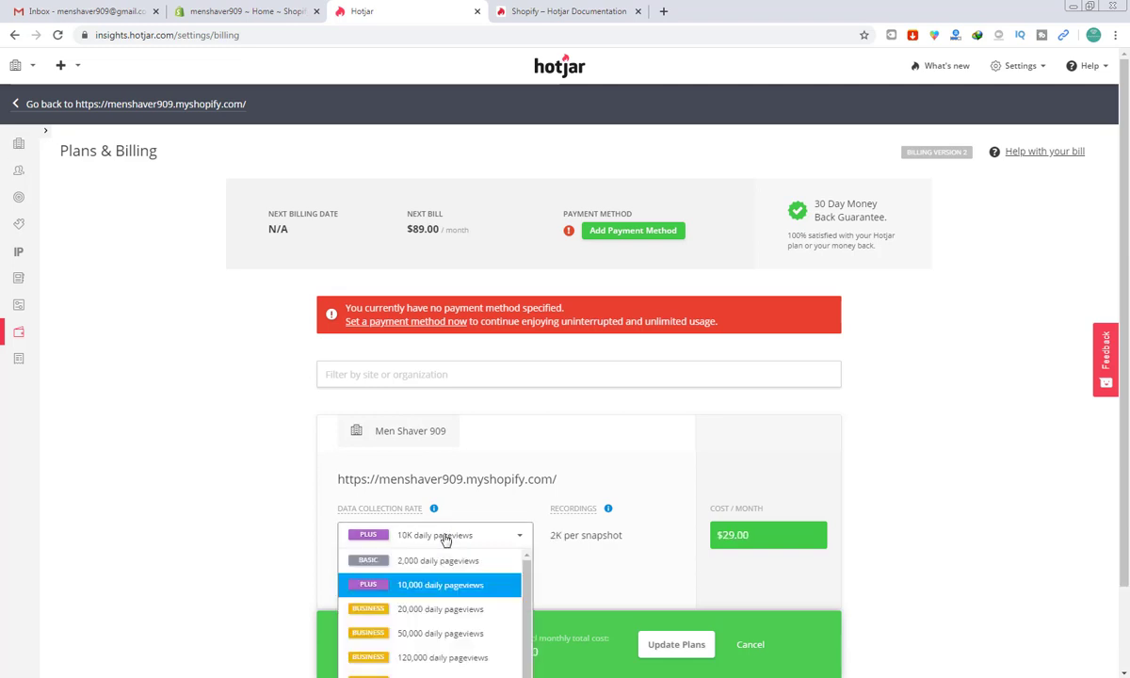
{"action": "left_click", "coordinate": [437, 563]}
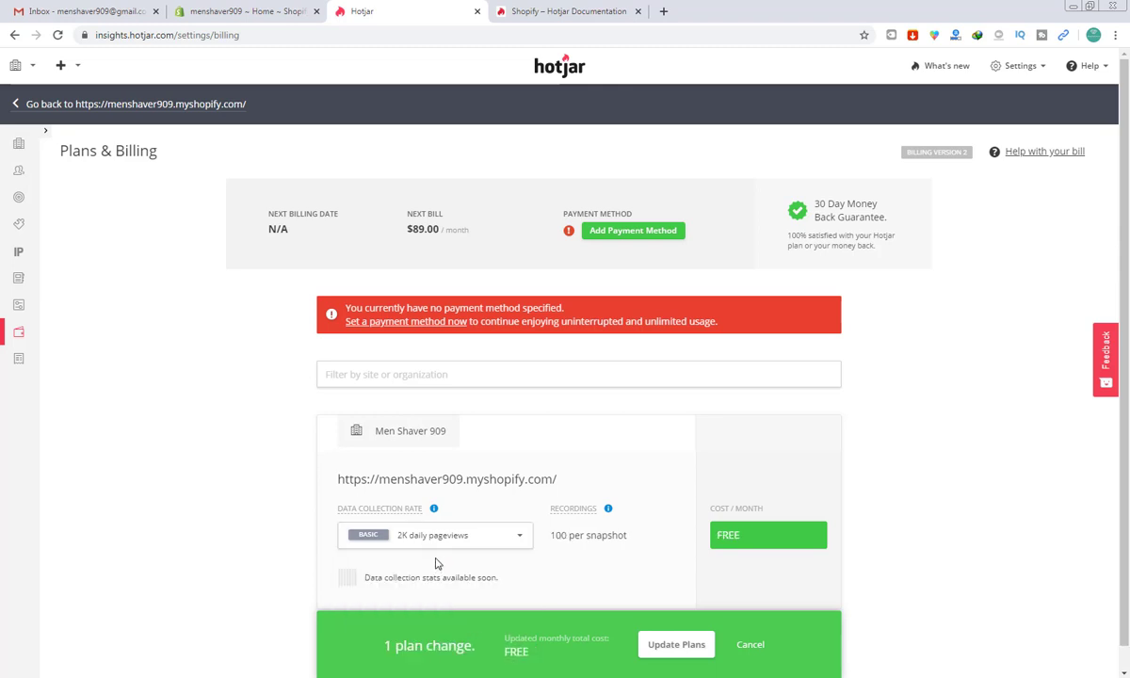
{"action": "left_click", "coordinate": [460, 539]}
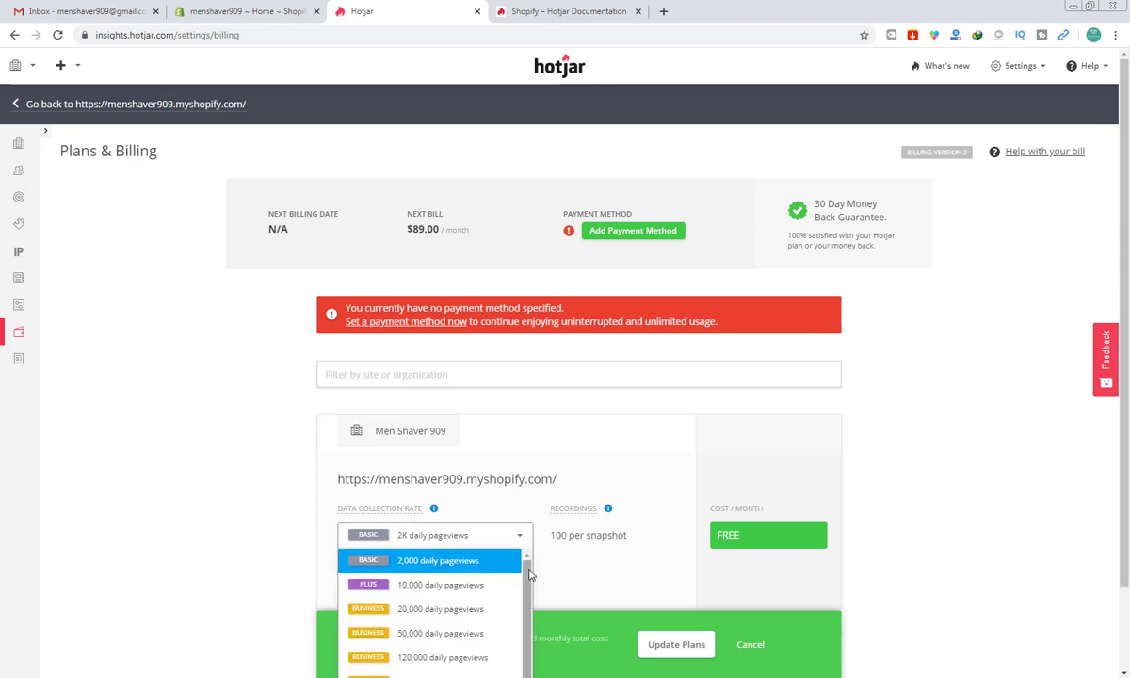
{"action": "left_click", "coordinate": [451, 566]}
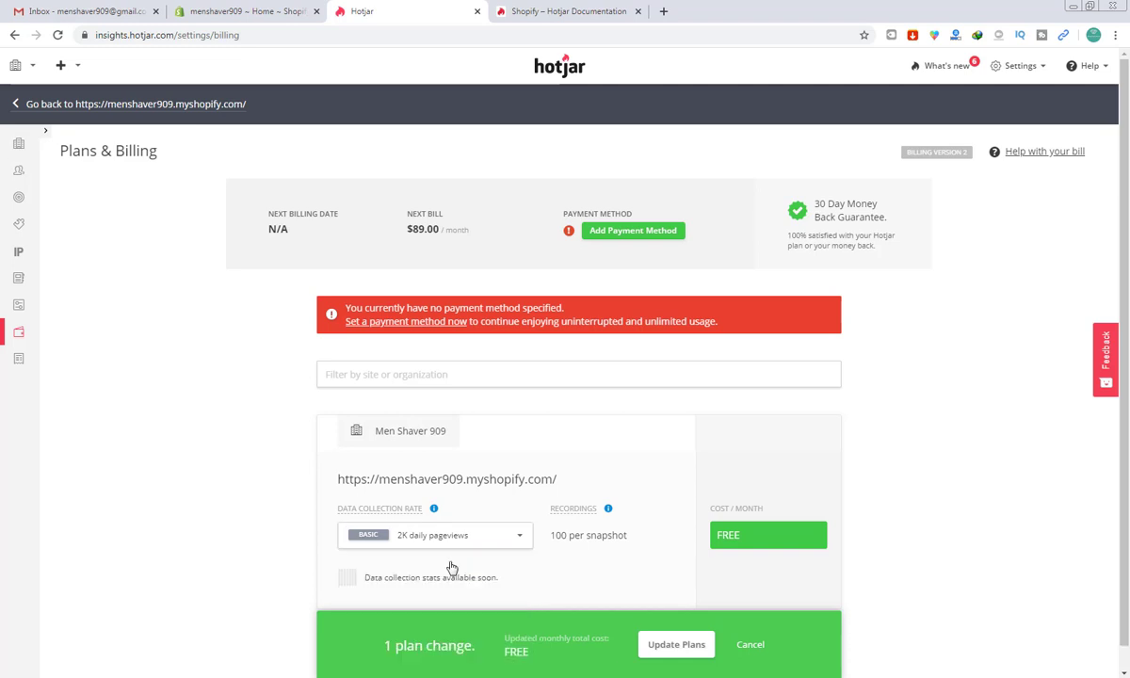
{"action": "scroll", "coordinate": [1020, 349], "scroll_direction": "down", "scroll_amount": 1}
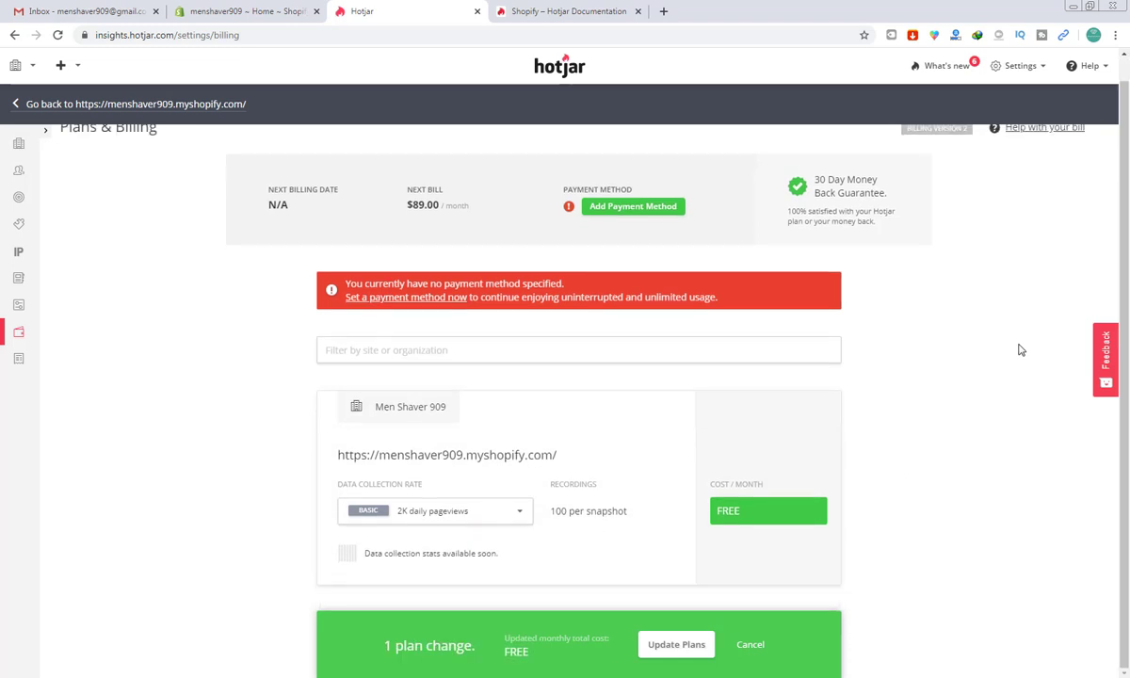
{"action": "left_click", "coordinate": [692, 645]}
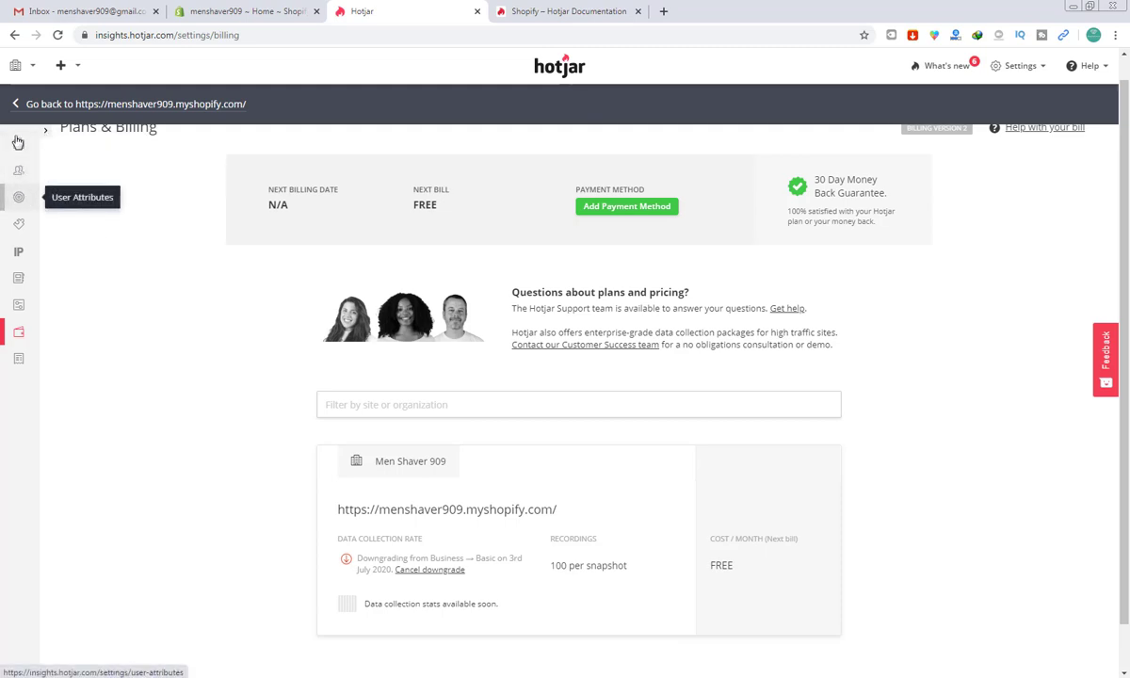
Step: Open the site's Recordings list and play the first visitor recording (6 pages, 0:18)
{"action": "left_click", "coordinate": [17, 105]}
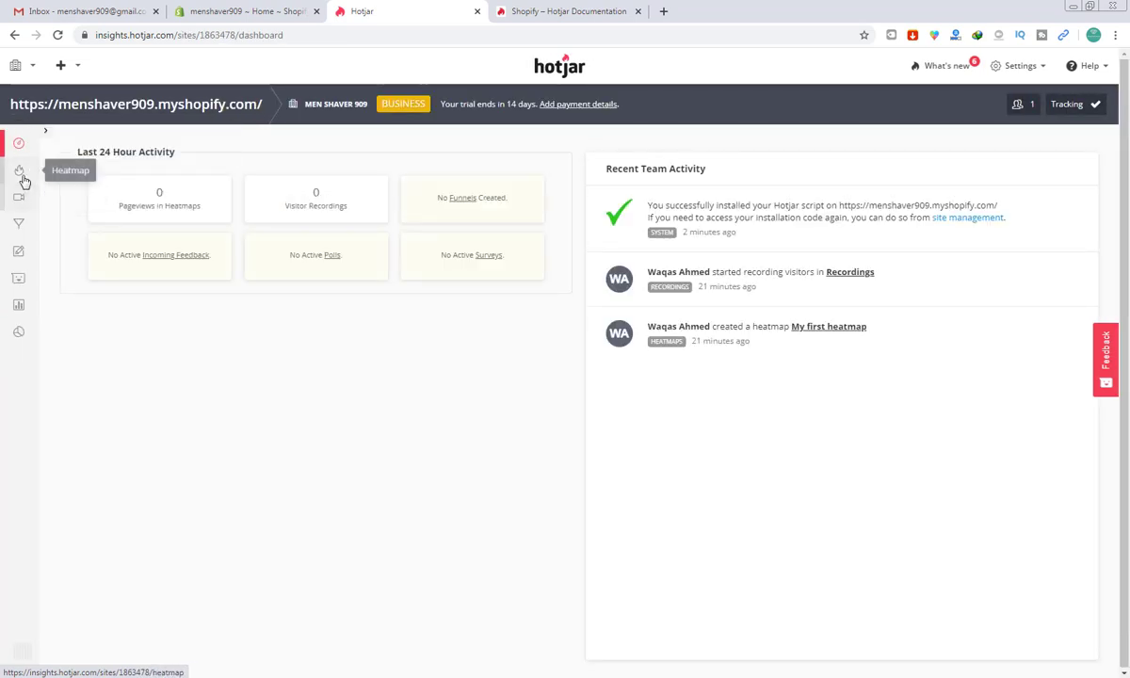
{"action": "left_click", "coordinate": [21, 206]}
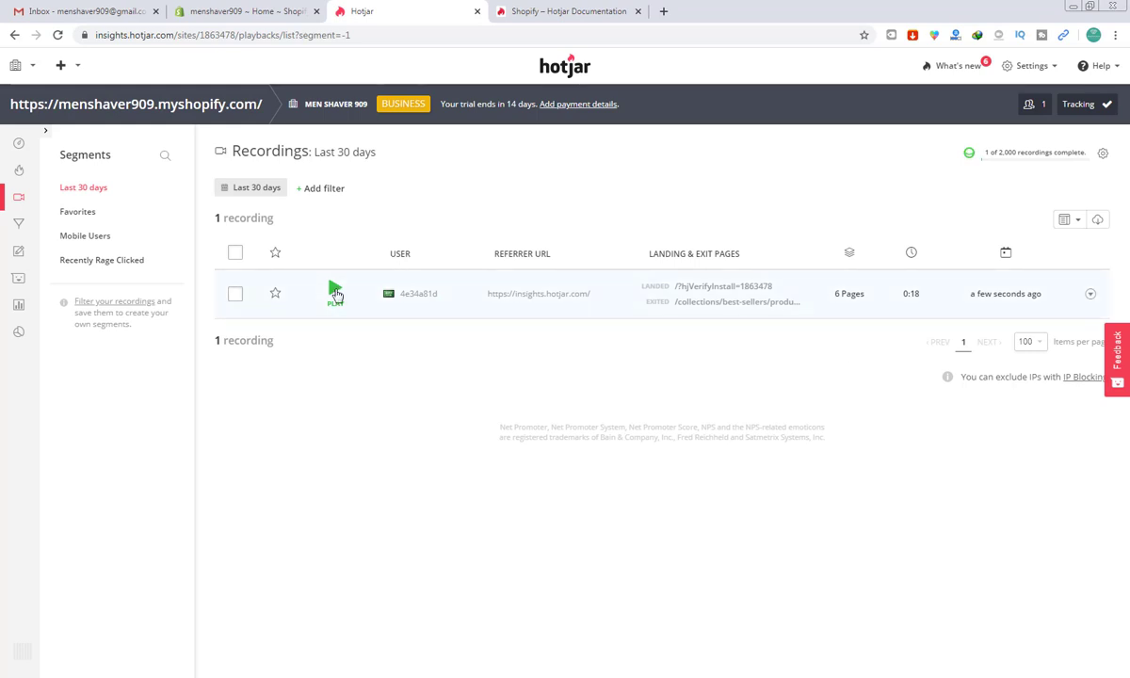
{"action": "left_click", "coordinate": [335, 294]}
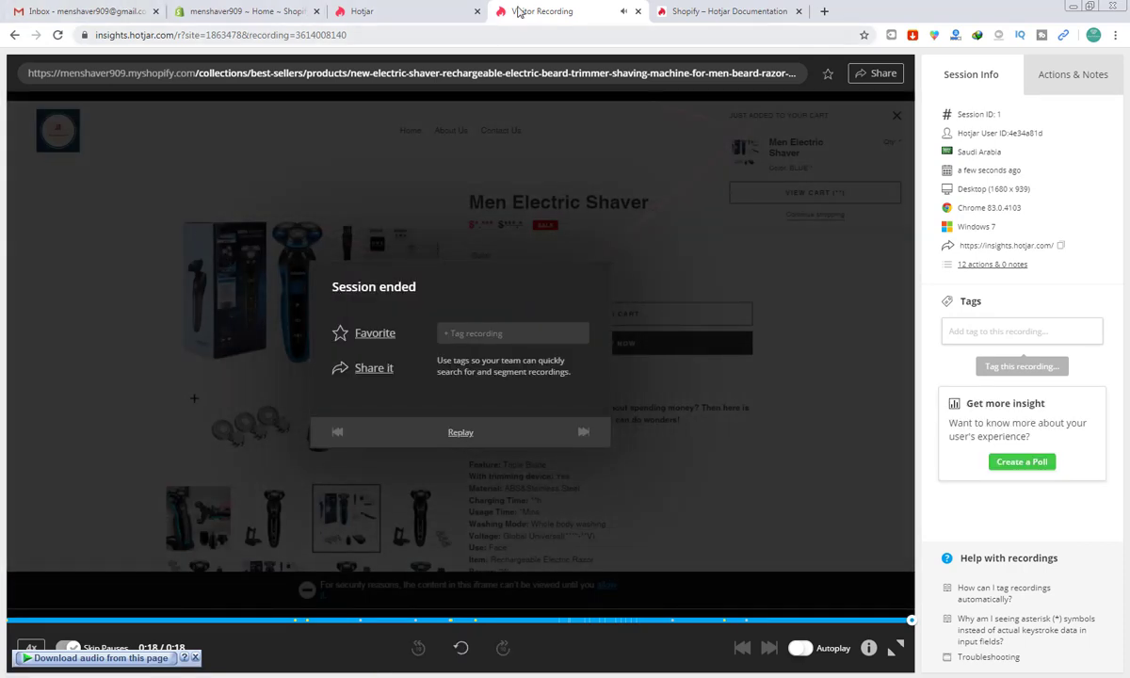
{"action": "left_click", "coordinate": [637, 11]}
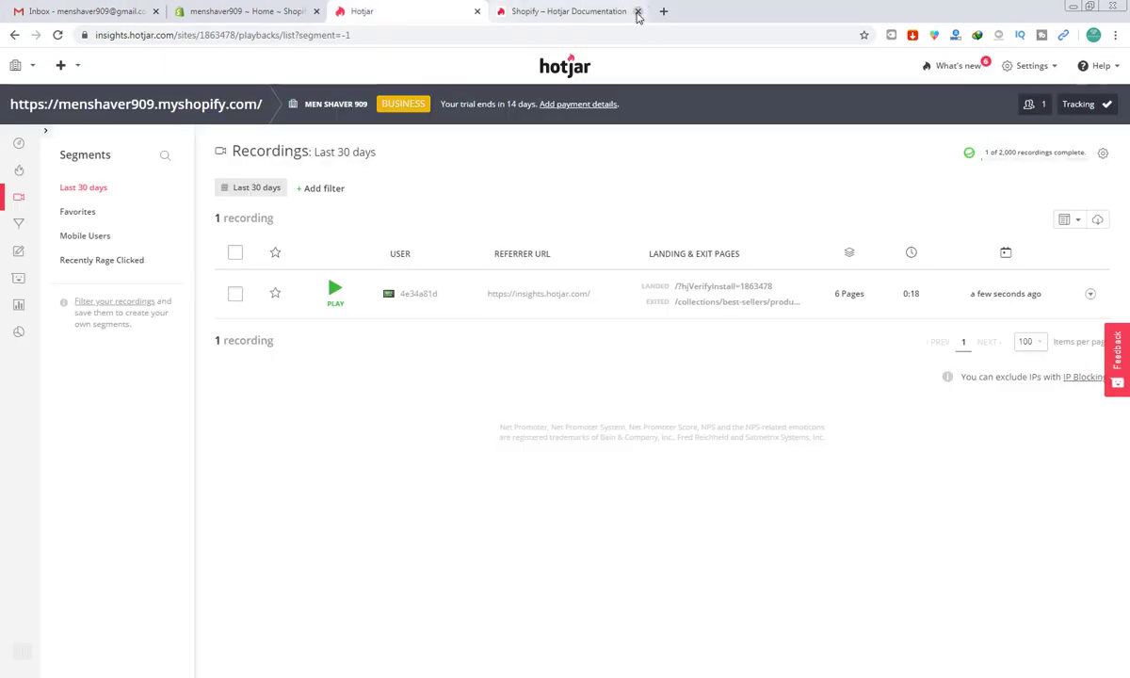
{"action": "left_click", "coordinate": [292, 7]}
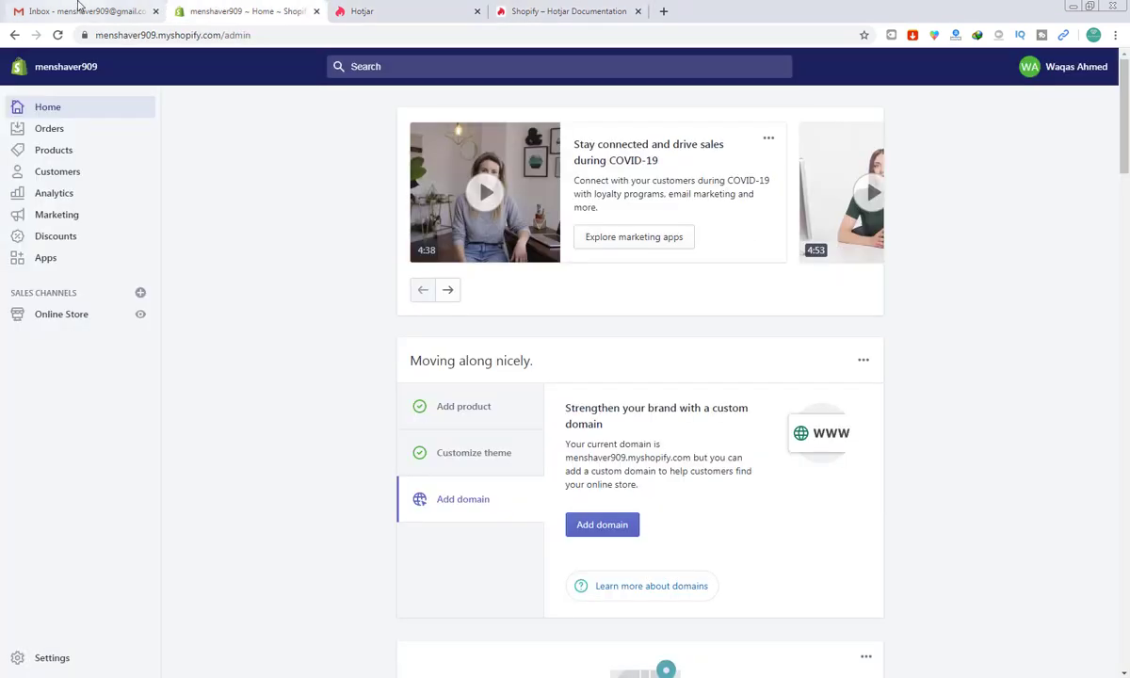
{"action": "left_click", "coordinate": [81, 11]}
{"action": "left_click", "coordinate": [341, 11]}
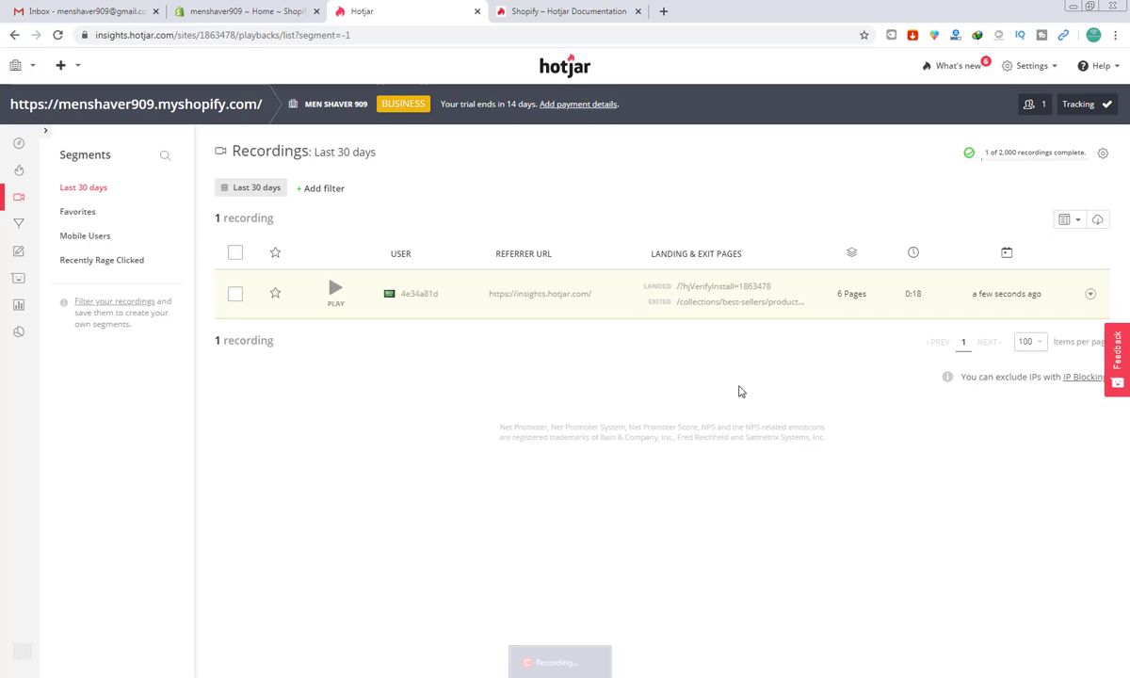
{"action": "mouse_move", "coordinate": [1015, 160]}
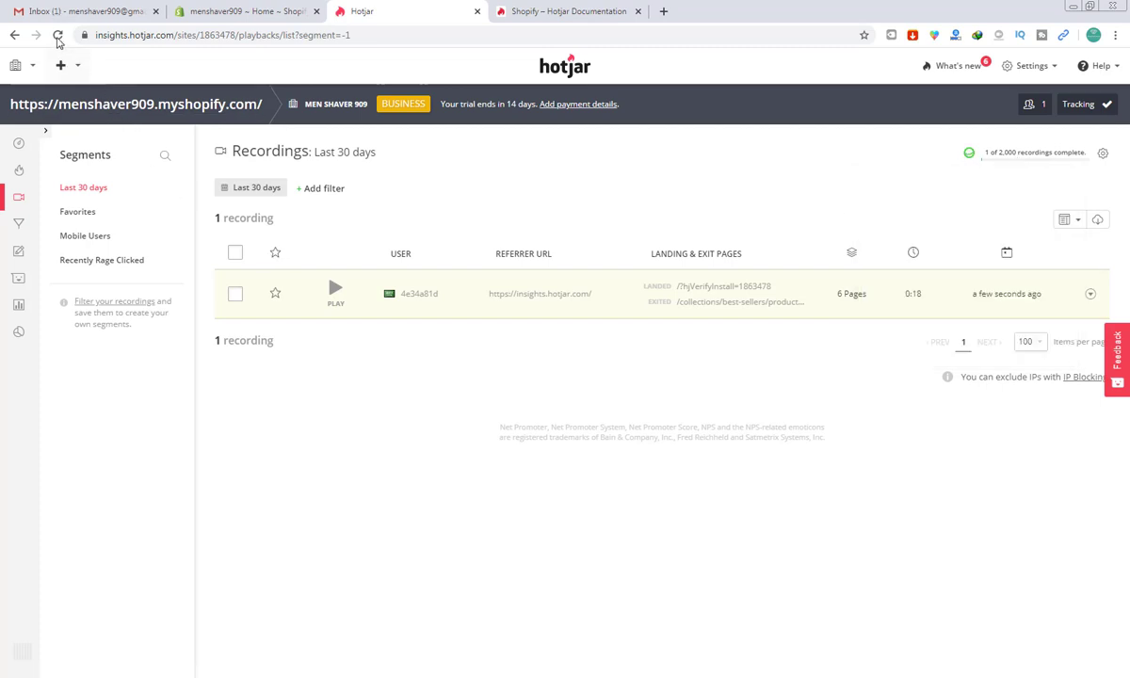
{"action": "left_click", "coordinate": [57, 36]}
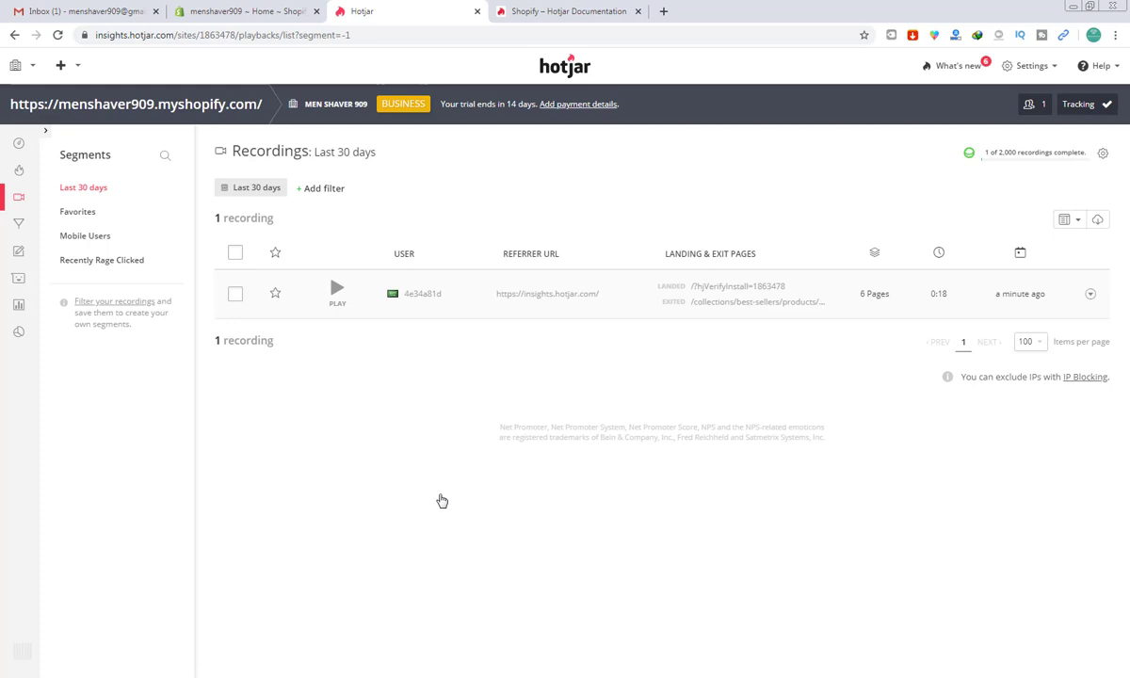
{"action": "mouse_move", "coordinate": [518, 677]}
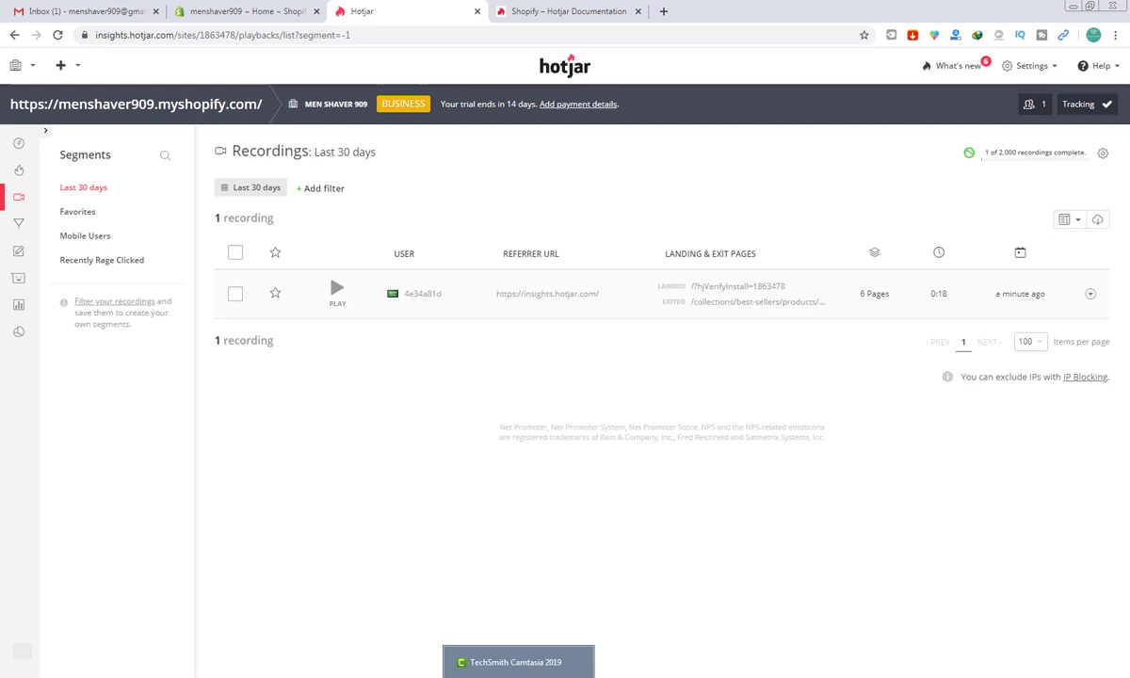
{"action": "left_click", "coordinate": [561, 677]}
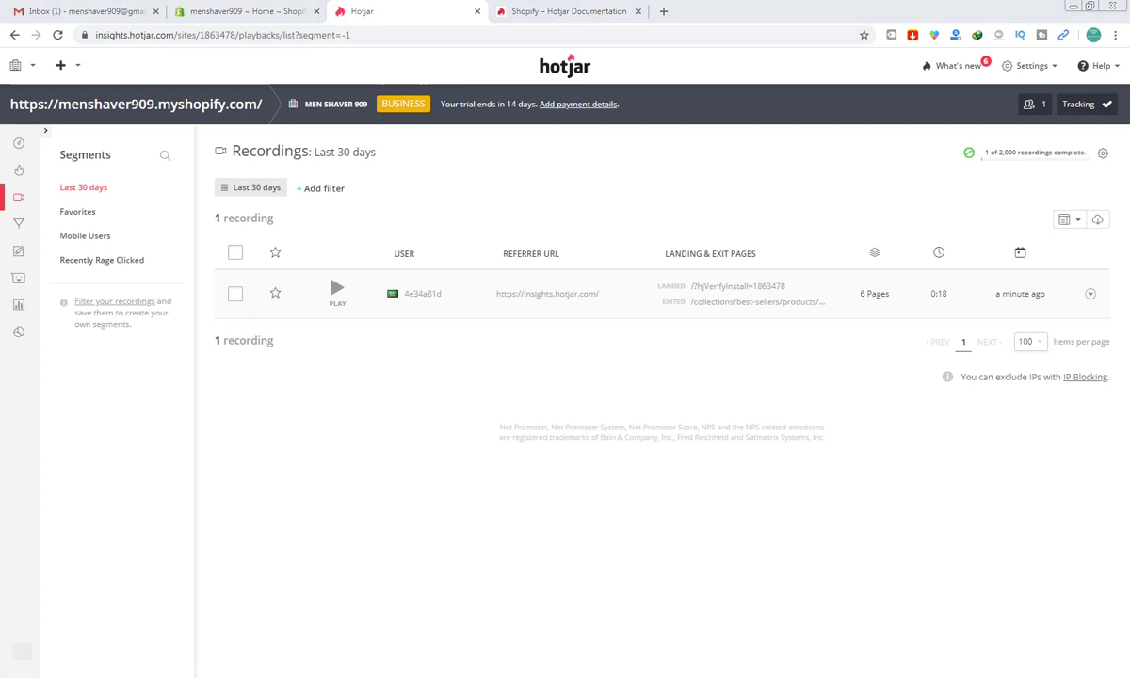